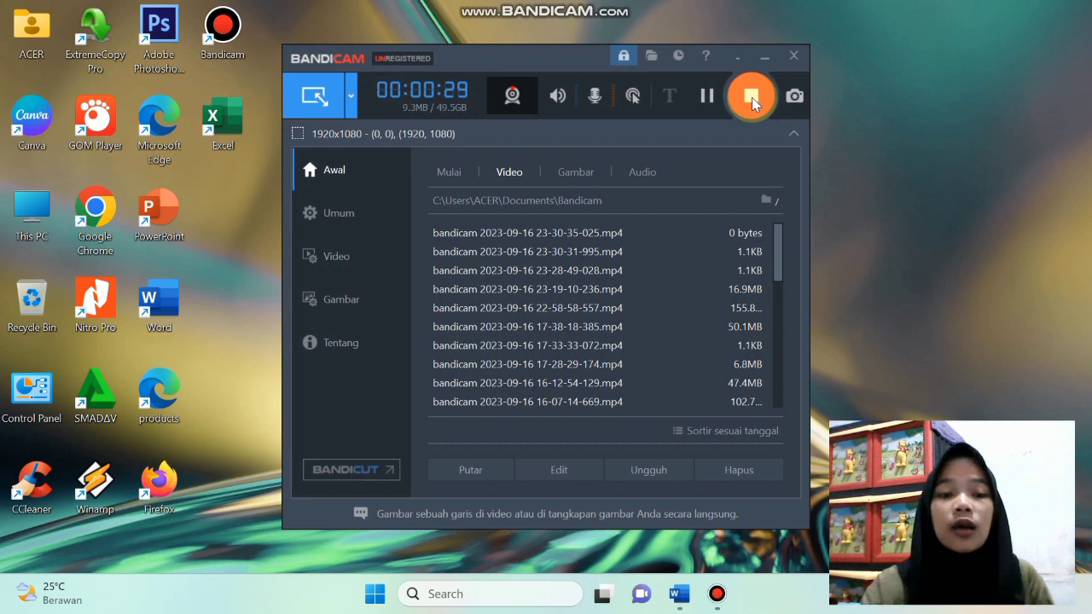
Open Word in a maximized window and set the blank document's font to Times New Roman, size 12
double_click(155, 304)
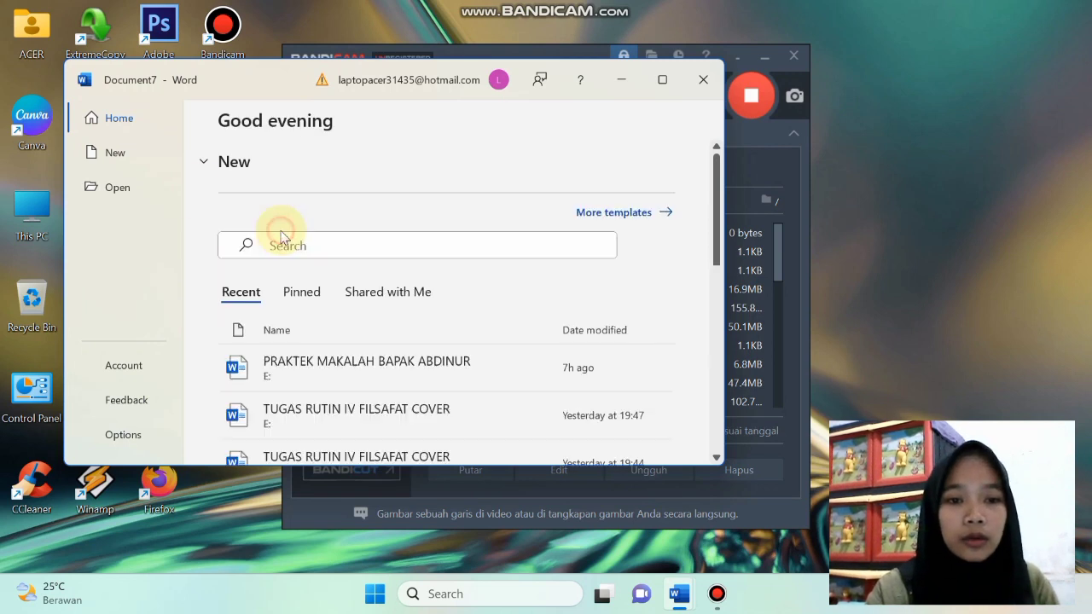
left_click(666, 79)
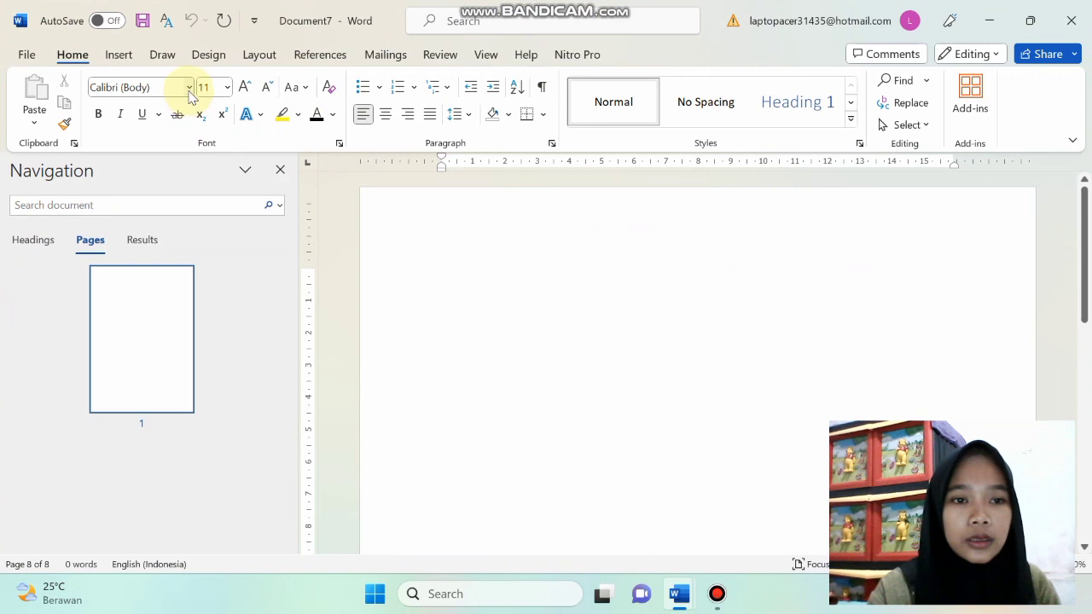
left_click(189, 87)
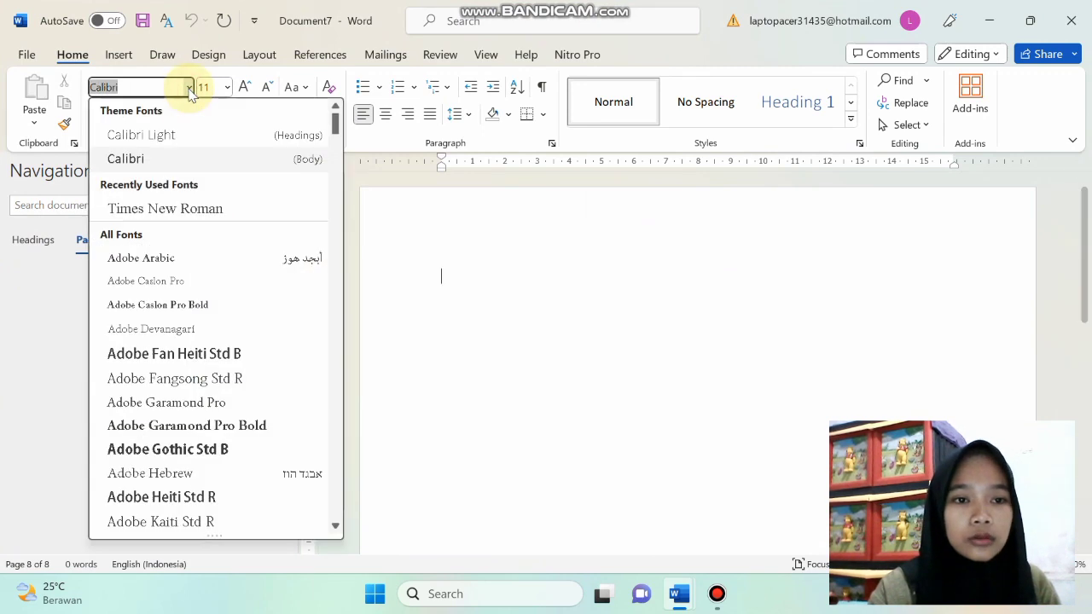
left_click(175, 208)
left_click(228, 87)
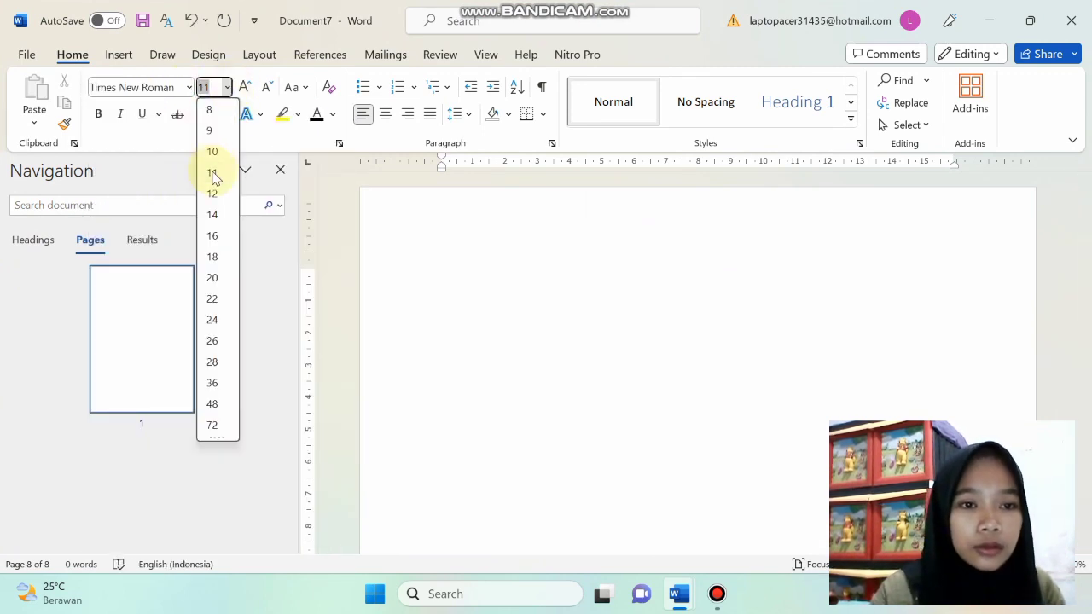
left_click(212, 191)
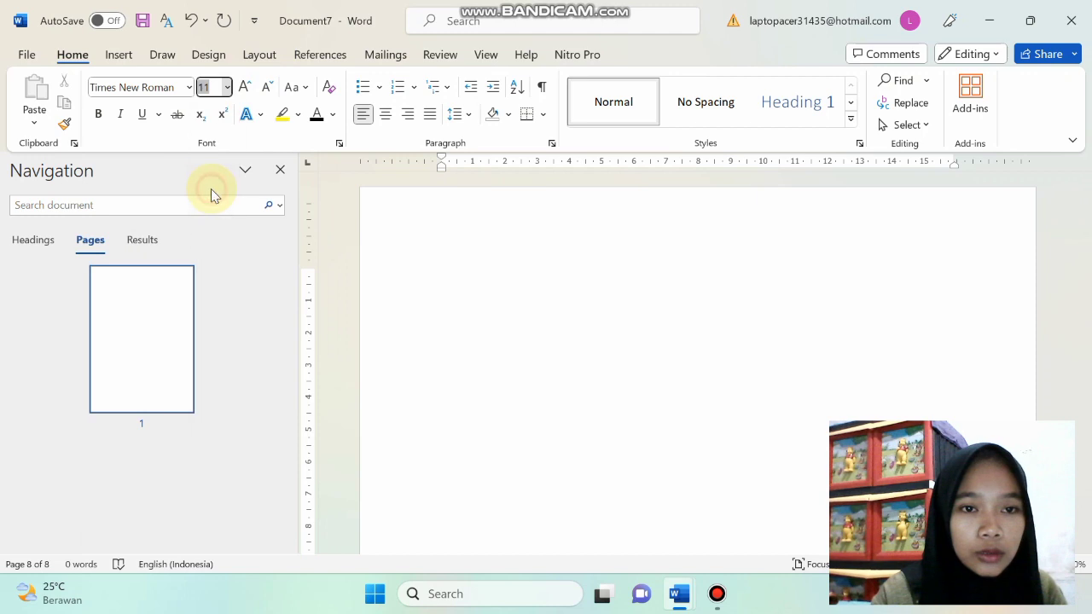
Center the paragraph on the empty page and set its line spacing to 1,5
left_click(385, 114)
left_click(456, 115)
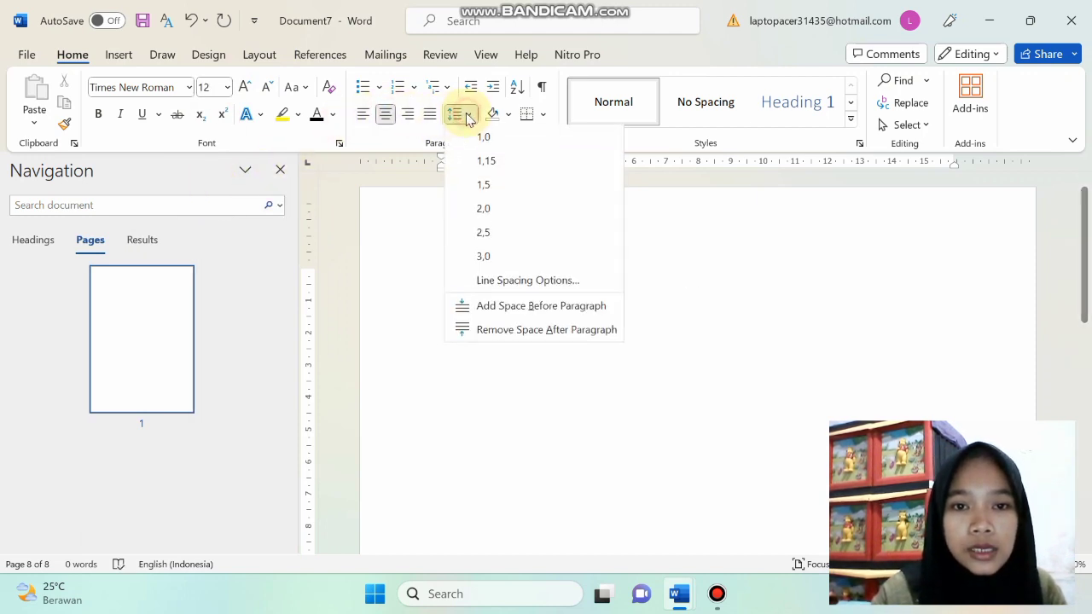
left_click(480, 185)
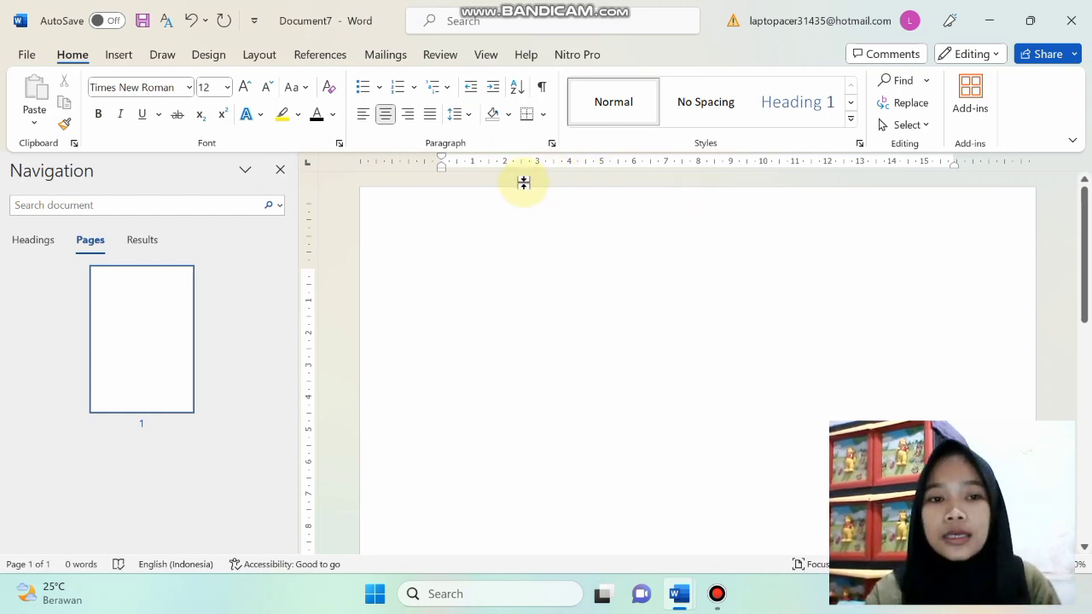
Set custom page margins for the whole document: top 4 cm, left 4 cm, bottom 3 cm and right 3 cm
left_click(260, 56)
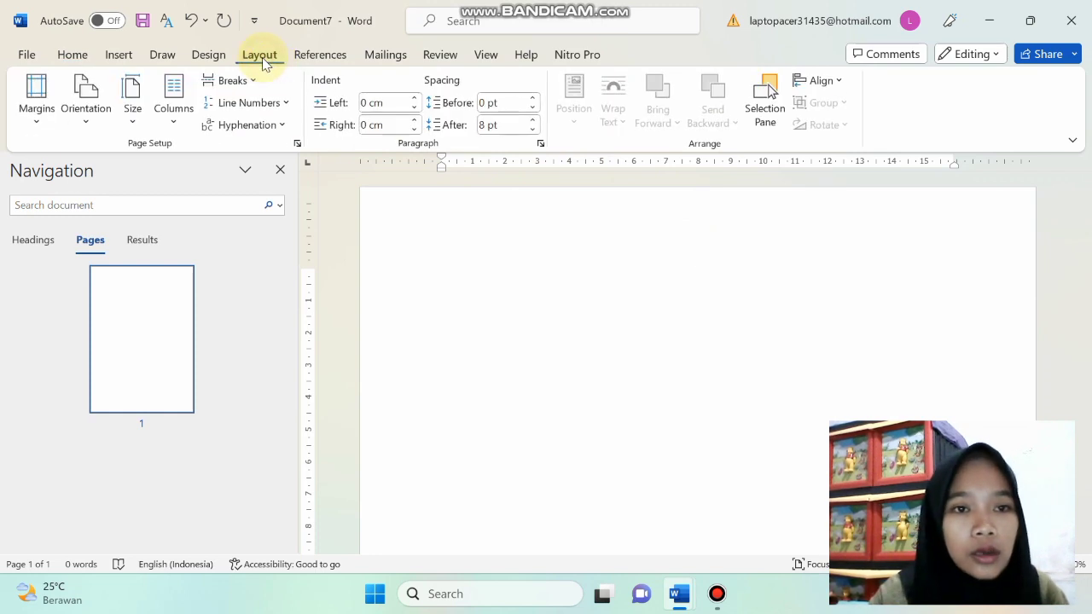
left_click(37, 109)
left_click(104, 473)
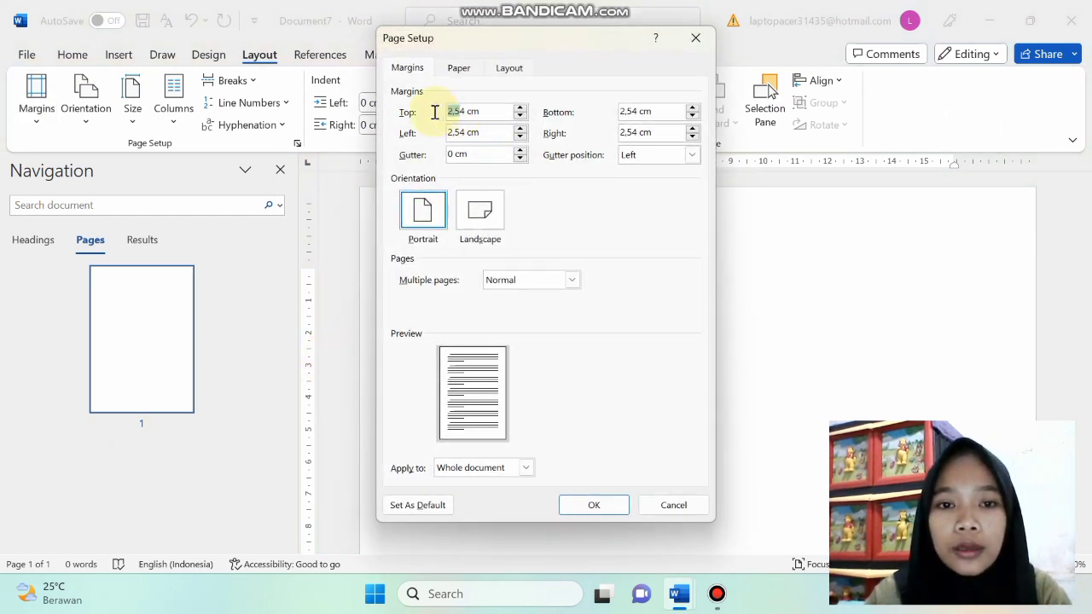
type("4 cm")
left_click_drag(486, 133, 446, 132)
type("4 cm")
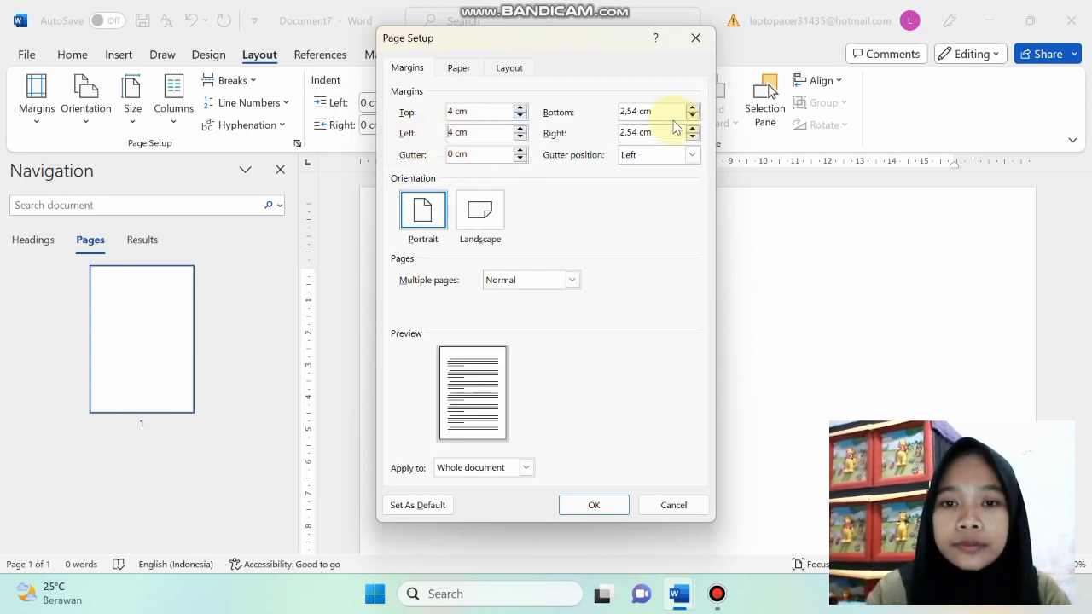
double_click(632, 111)
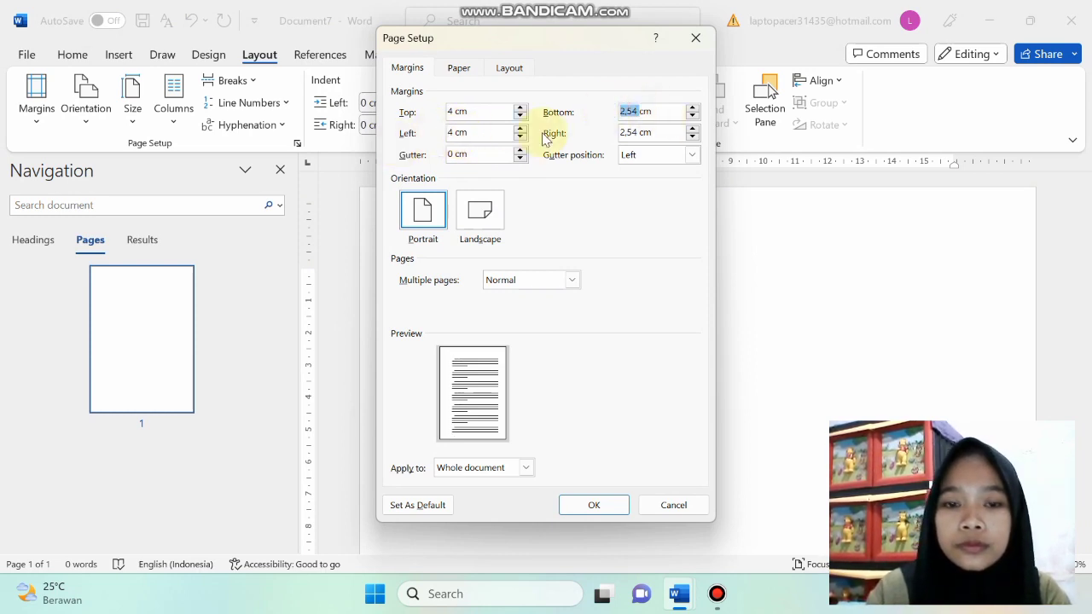
double_click(638, 133)
type("3")
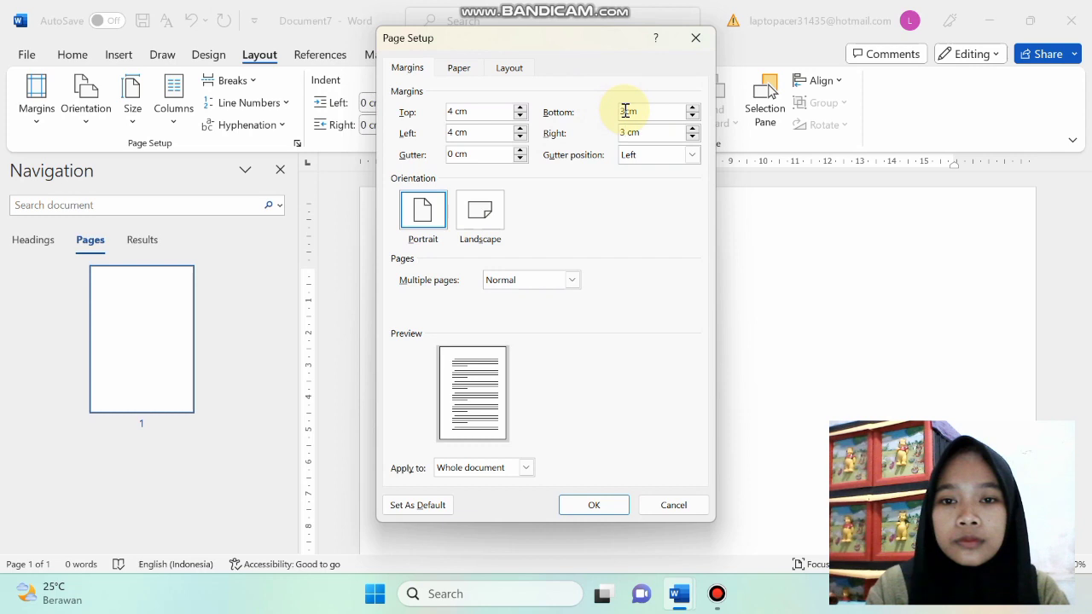
left_click(591, 504)
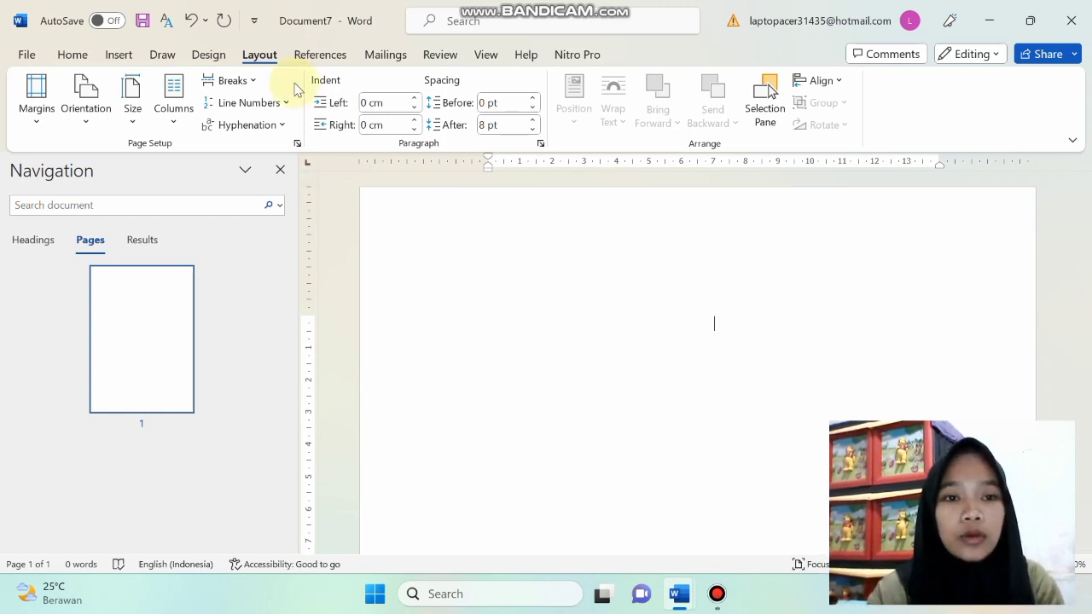
Insert seven Next Page section breaks in a row to extend the document to eight blank pages
left_click(249, 89)
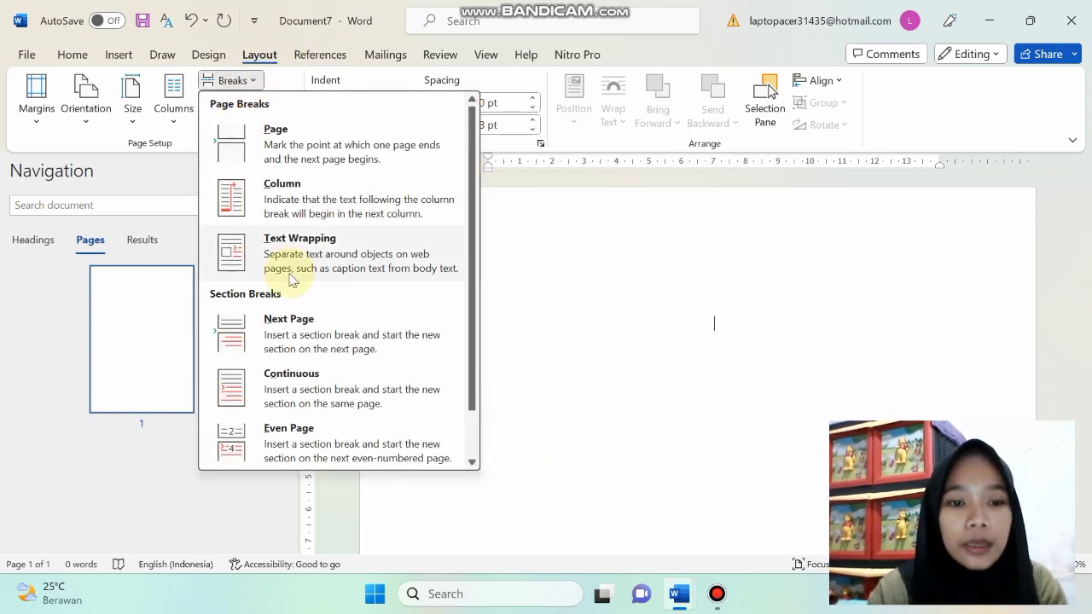
left_click(296, 328)
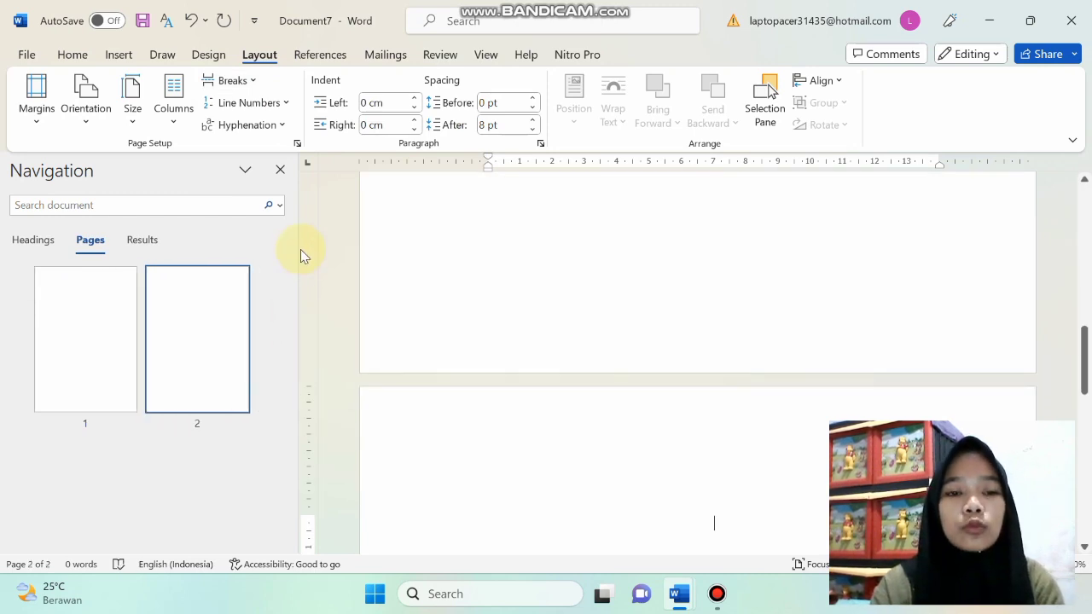
left_click(249, 82)
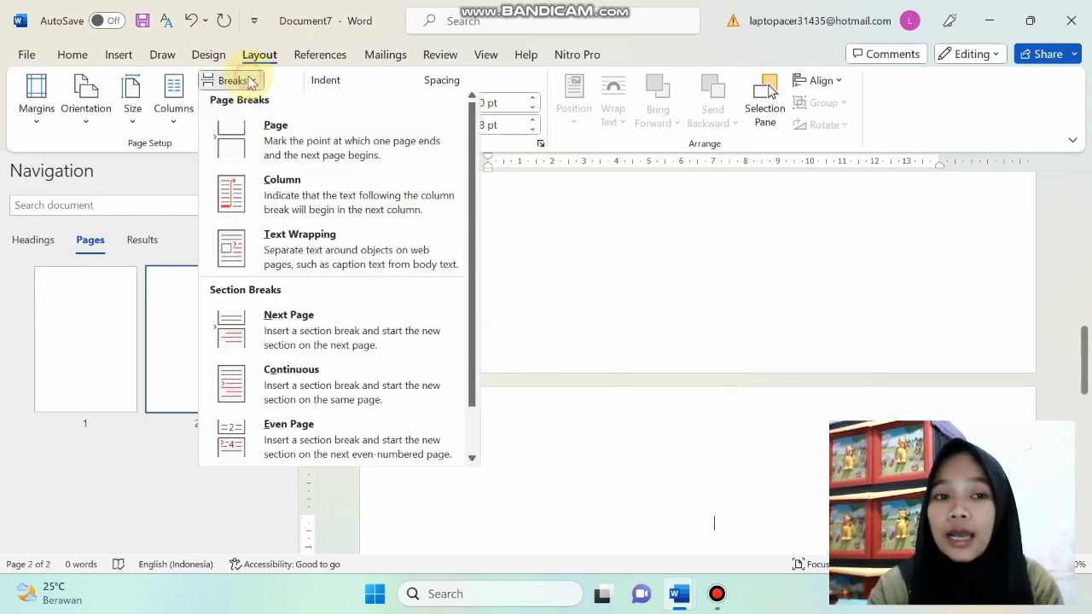
left_click(309, 347)
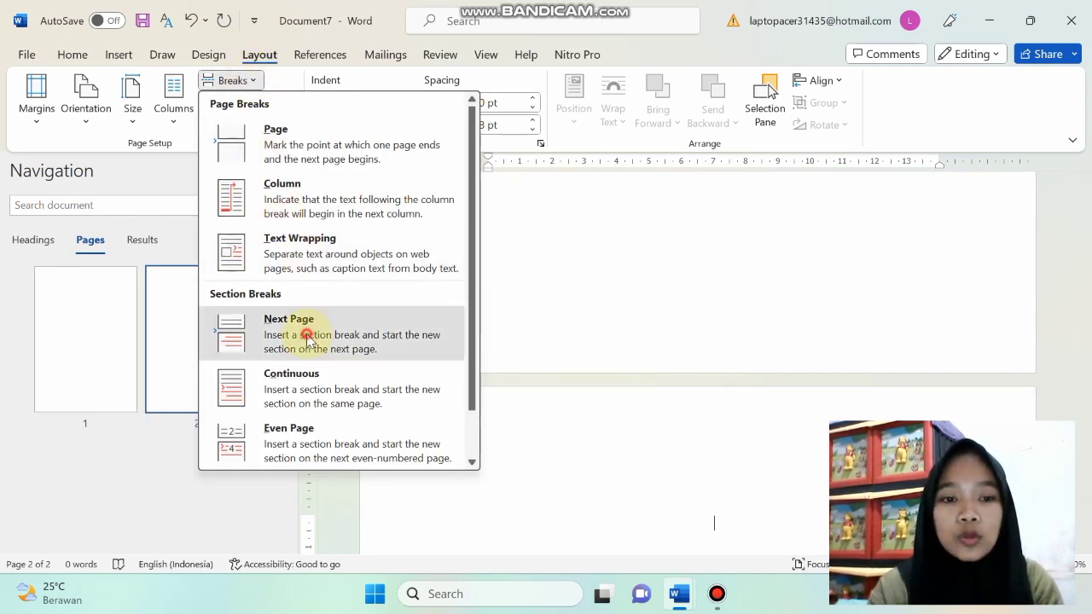
left_click(239, 82)
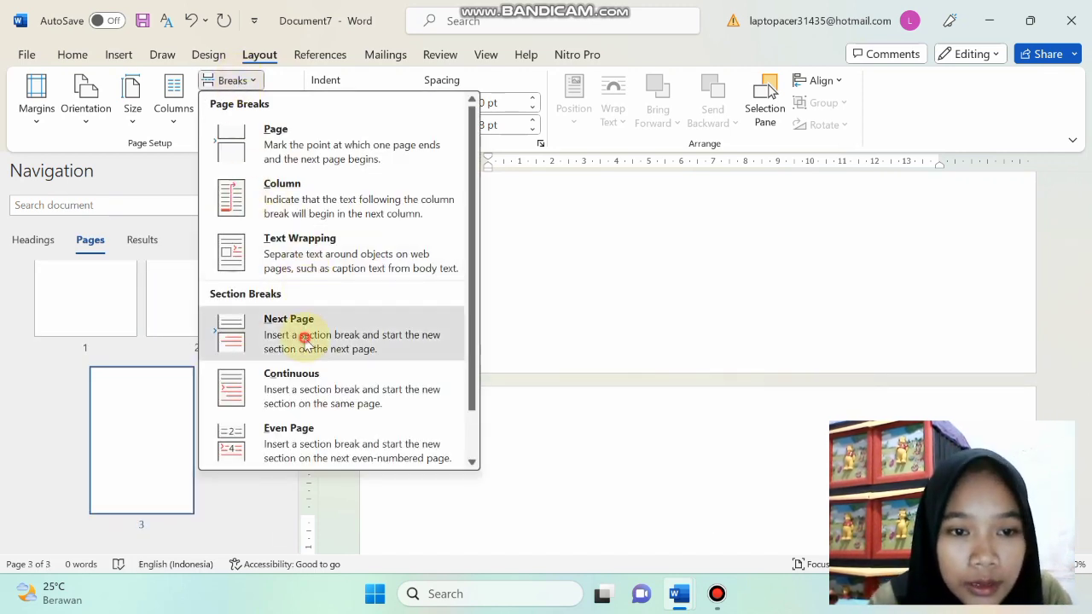
left_click(305, 339)
left_click(239, 81)
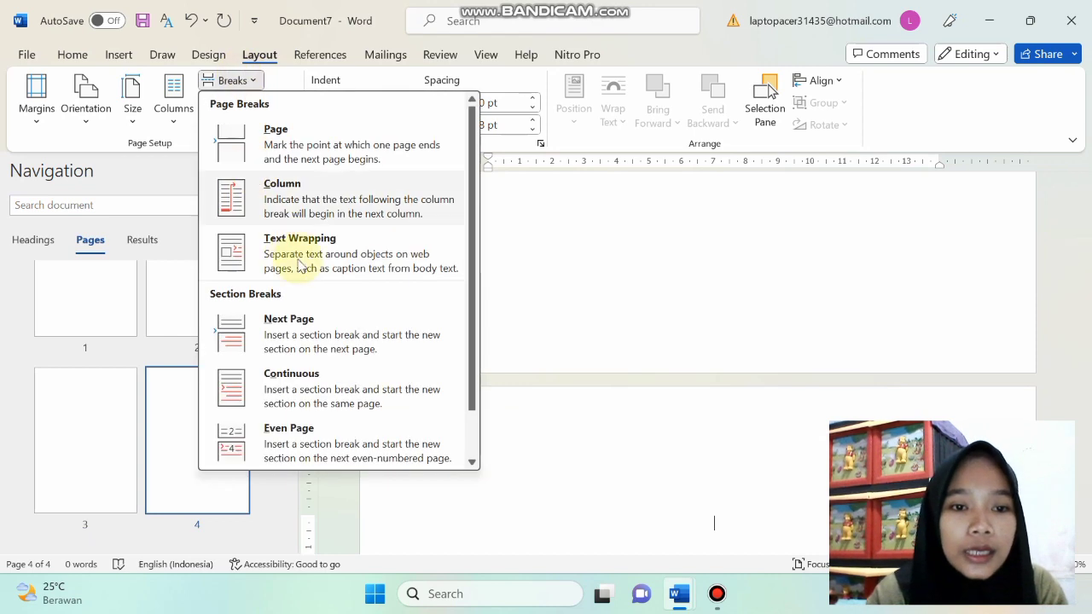
left_click(309, 333)
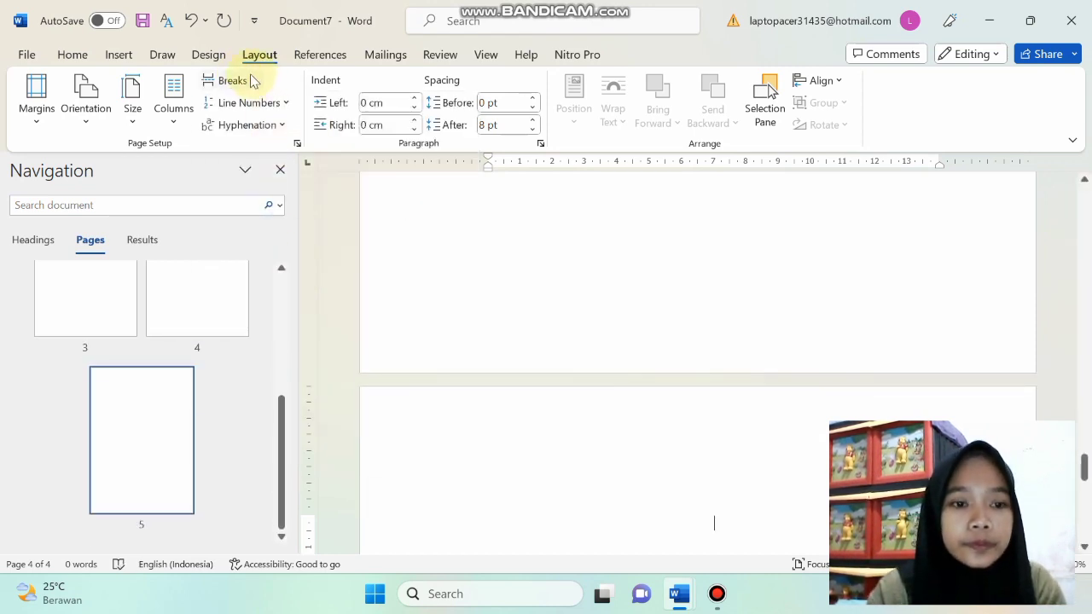
left_click(252, 81)
left_click(333, 327)
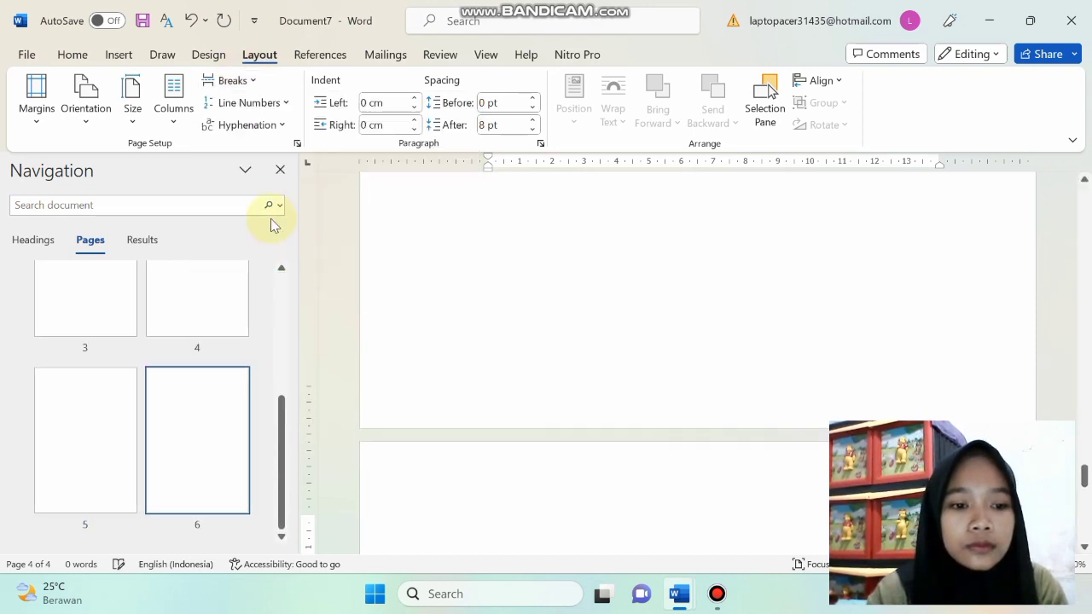
left_click(238, 80)
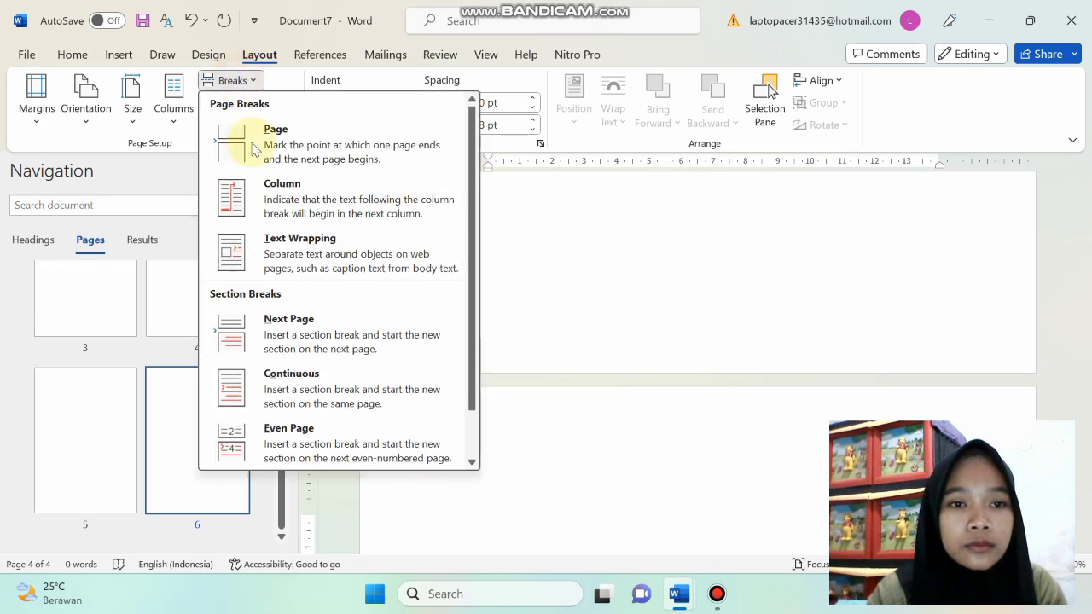
left_click(297, 322)
left_click(238, 80)
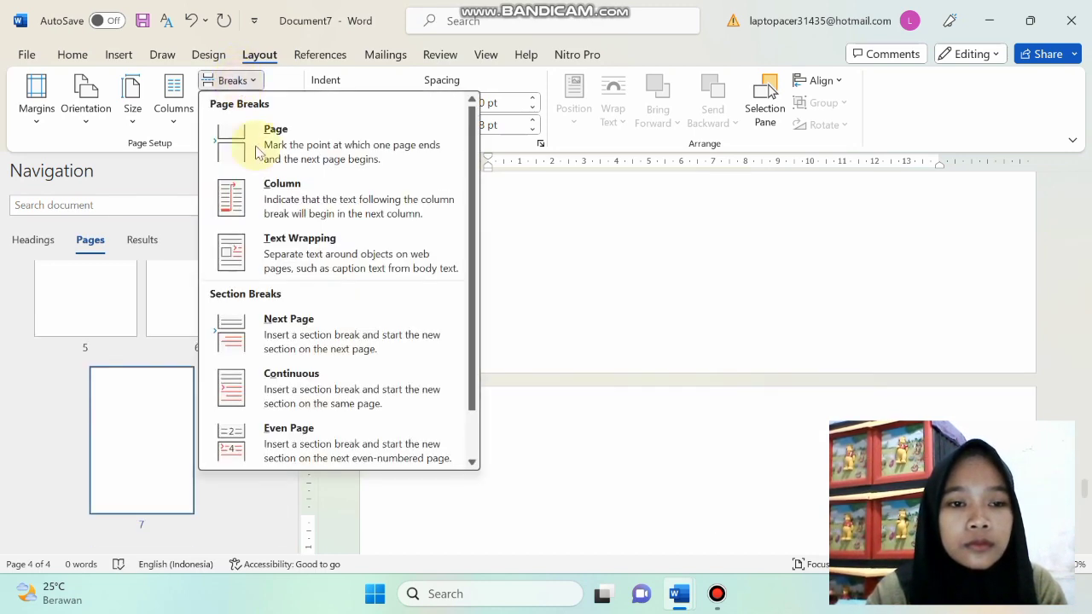
left_click(294, 322)
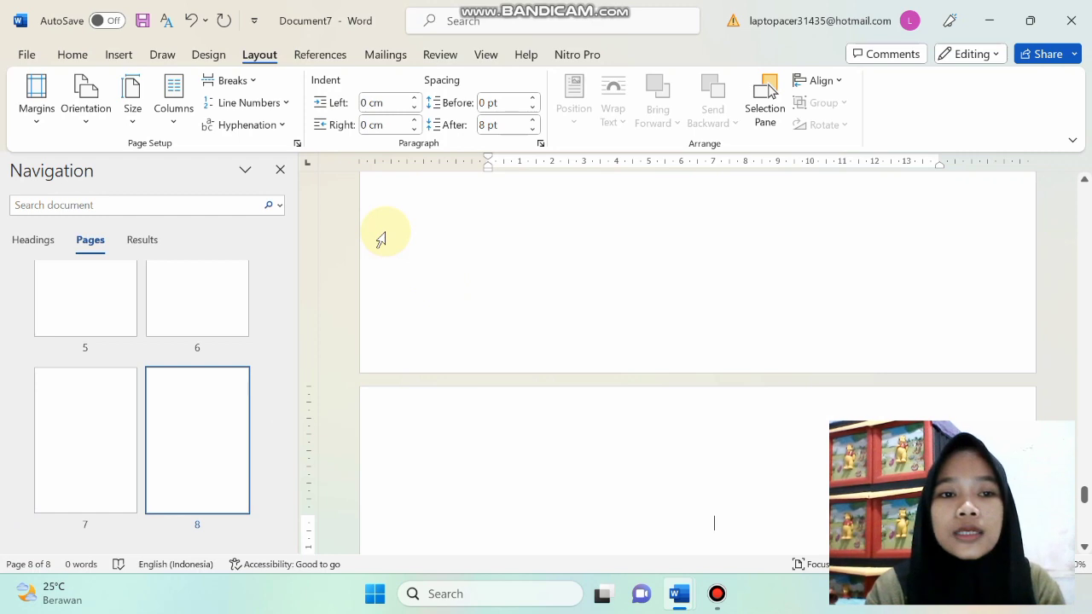
Modify the Heading 1 style to Times New Roman, 12 pt, bold, with black font color
left_click(73, 55)
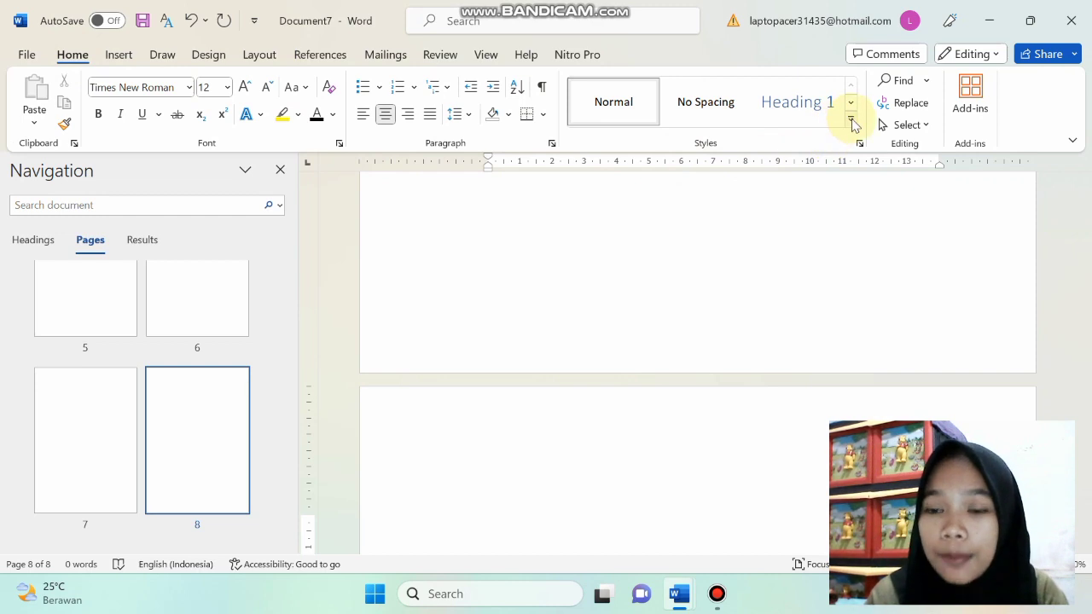
left_click(851, 124)
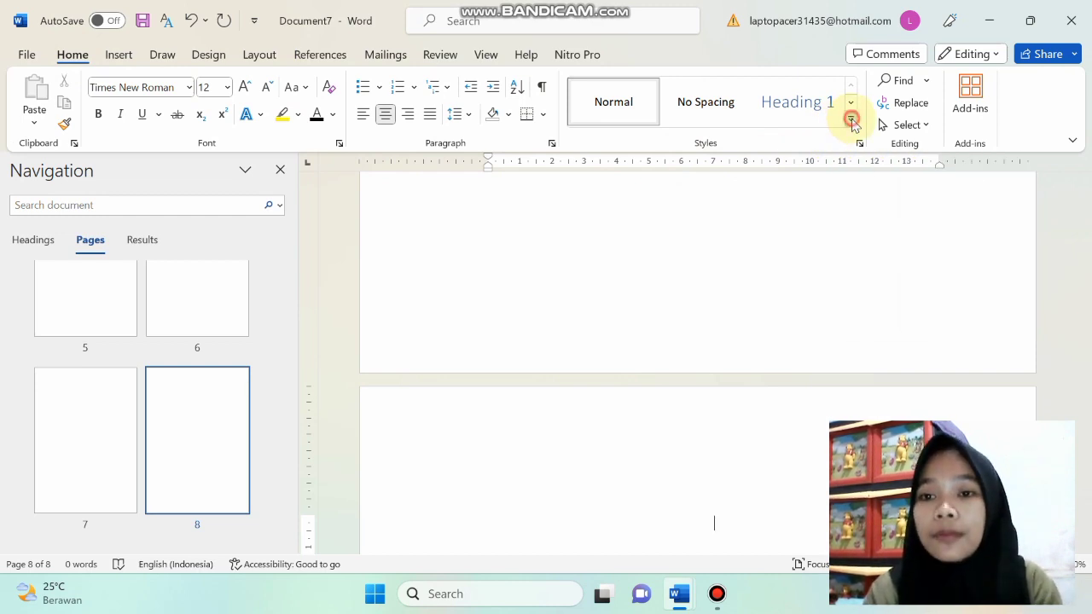
right_click(801, 106)
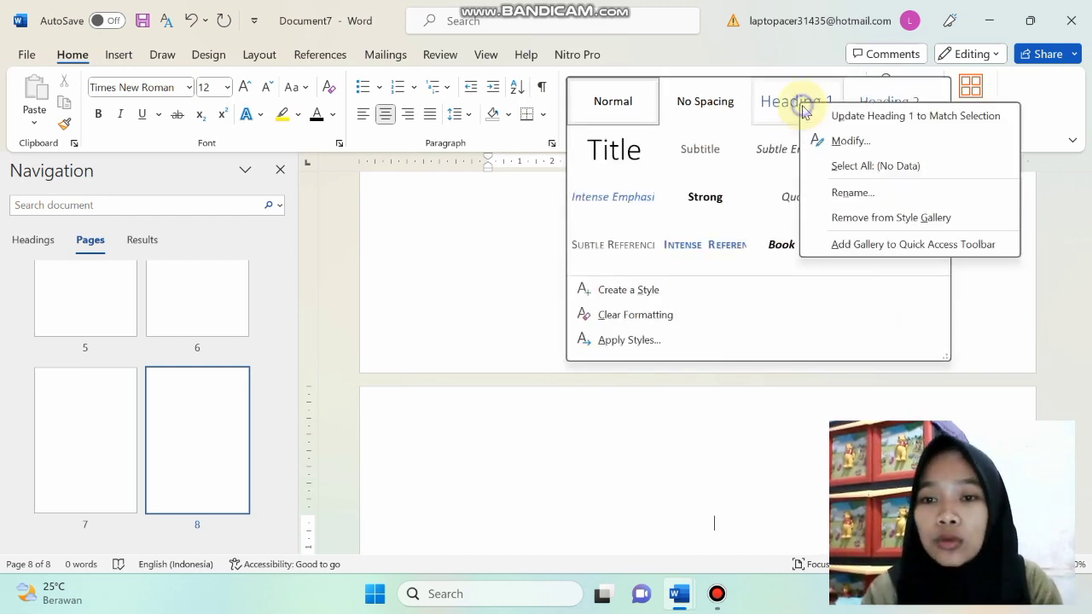
left_click(845, 146)
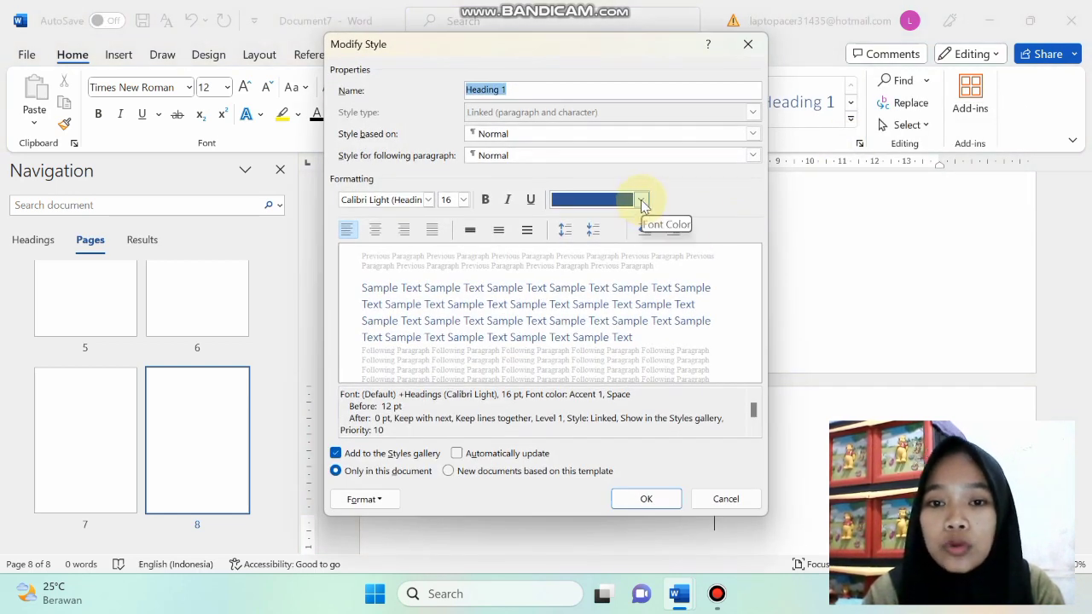
left_click(642, 202)
left_click(573, 270)
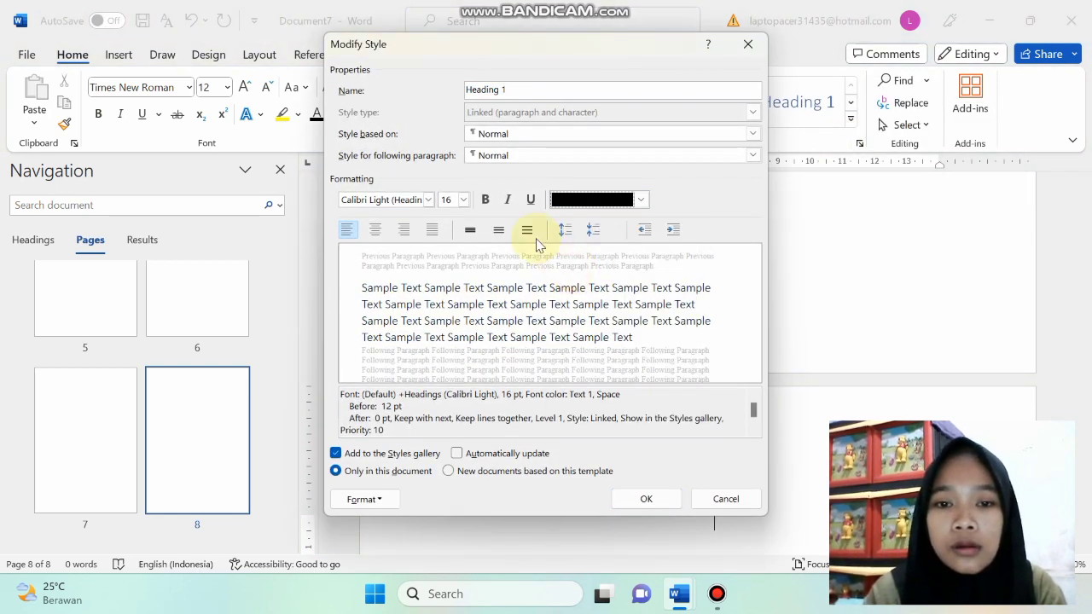
left_click(486, 200)
left_click(463, 200)
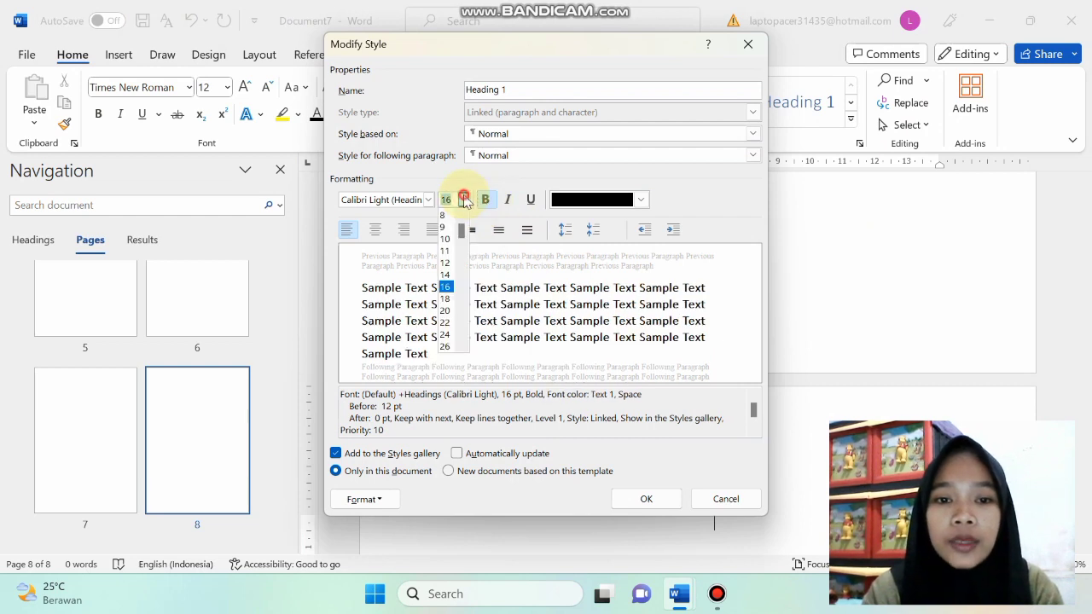
left_click(444, 263)
left_click(428, 201)
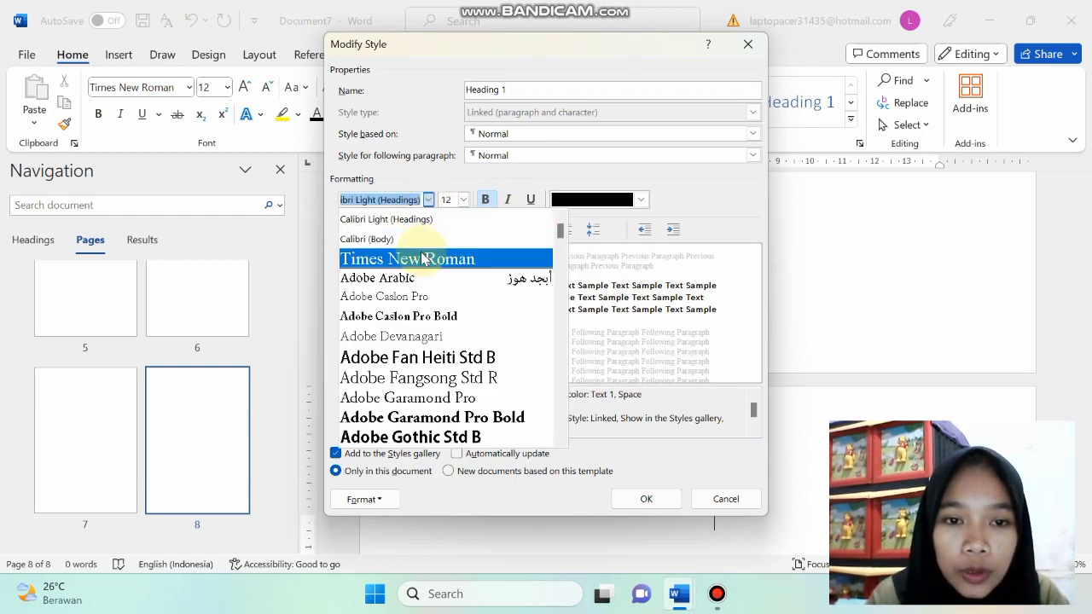
left_click(420, 255)
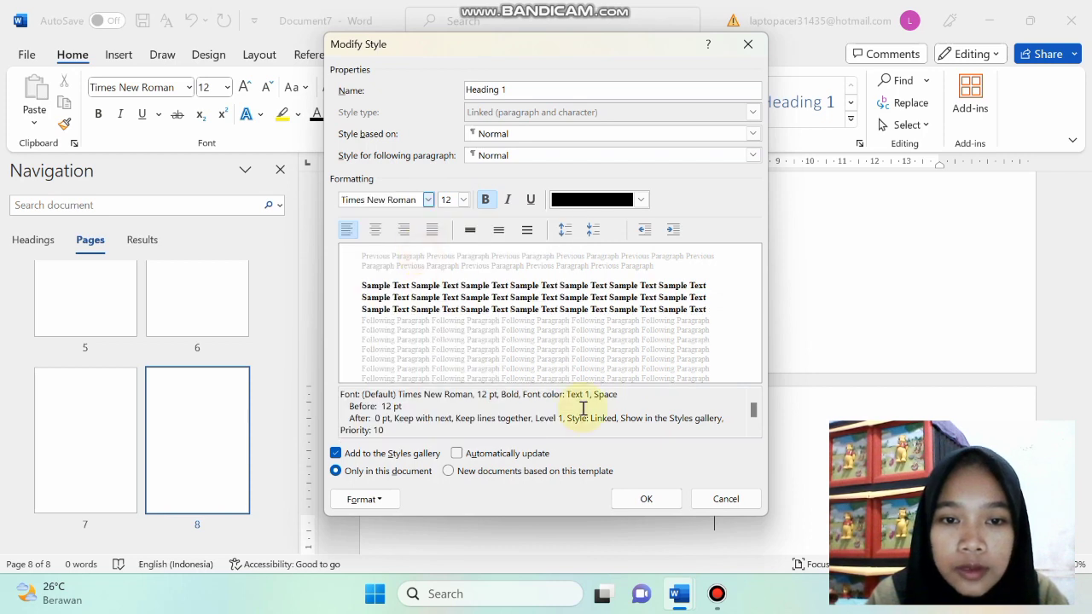
left_click(648, 500)
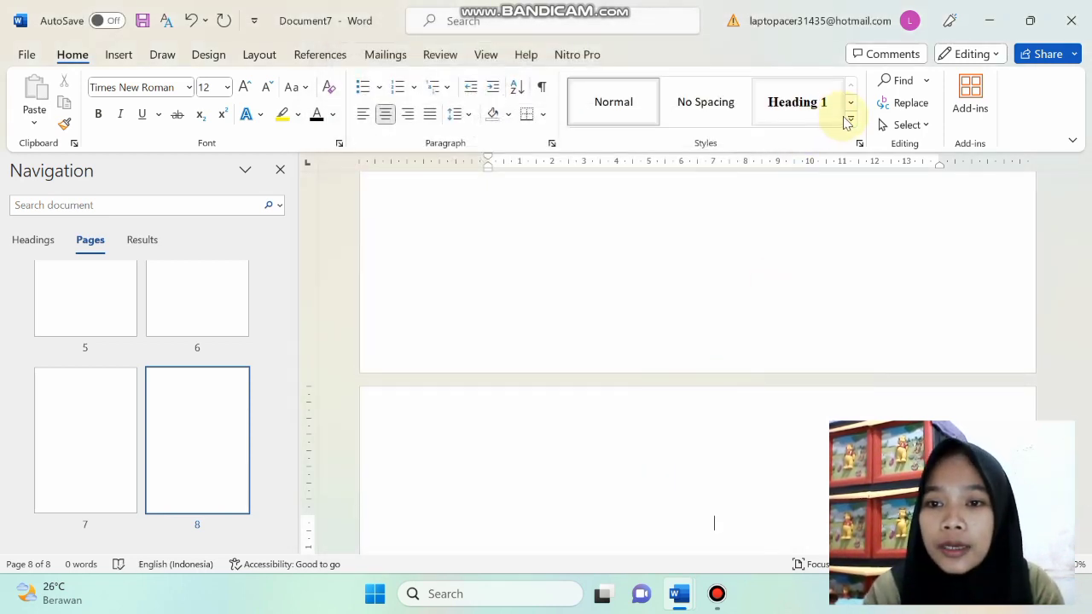
Apply the Heading 2 style to the empty paragraph on page 8
left_click(850, 124)
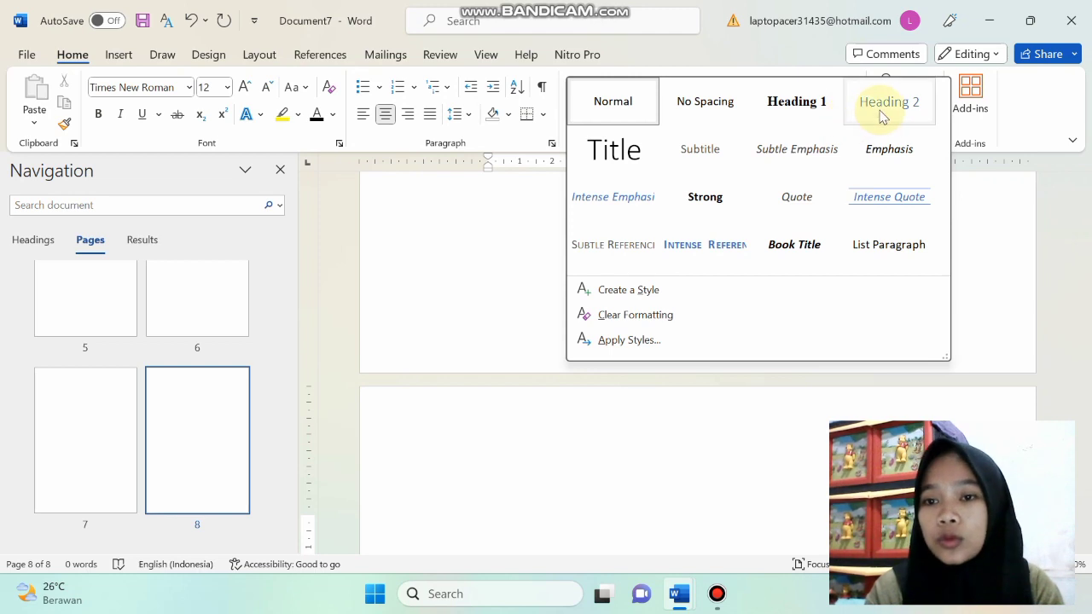
left_click(883, 116)
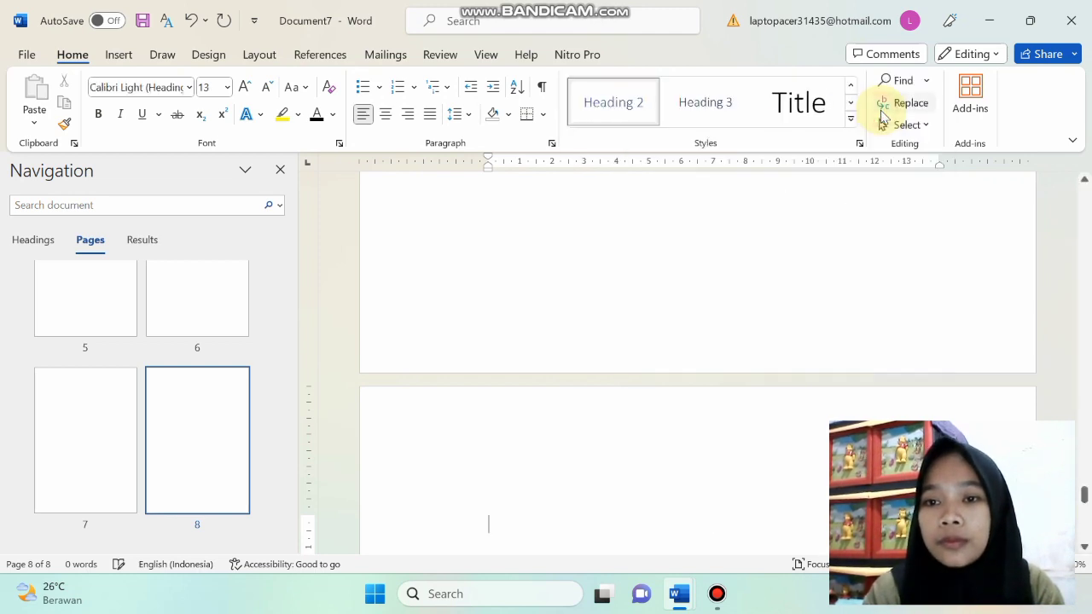
Modify the Heading 2 style to Times New Roman, 12 pt, bold, with black font color
left_click(850, 119)
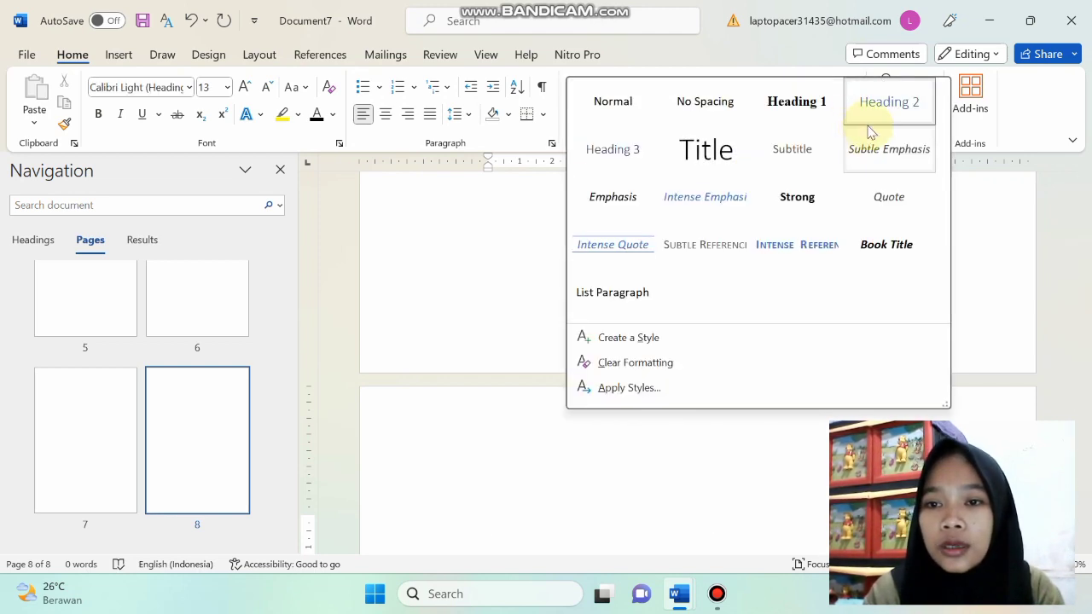
right_click(878, 121)
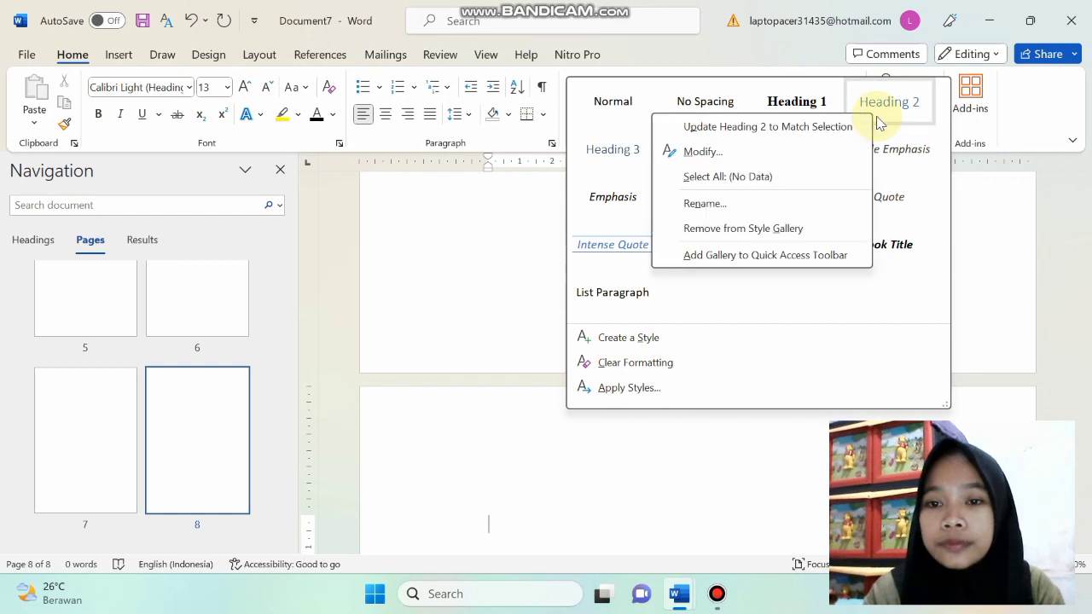
left_click(780, 159)
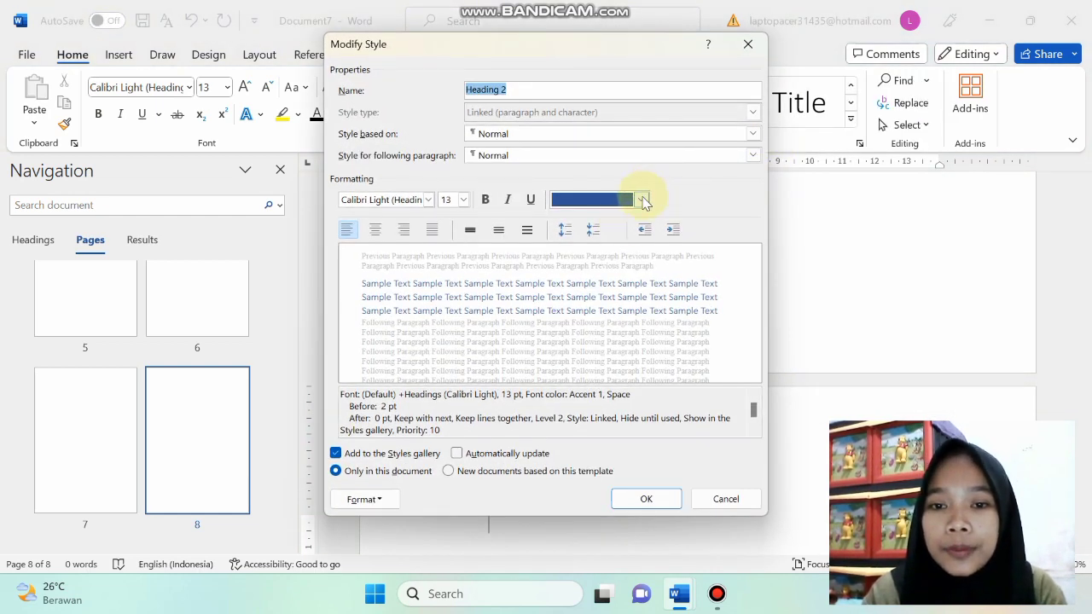
left_click(644, 200)
left_click(572, 268)
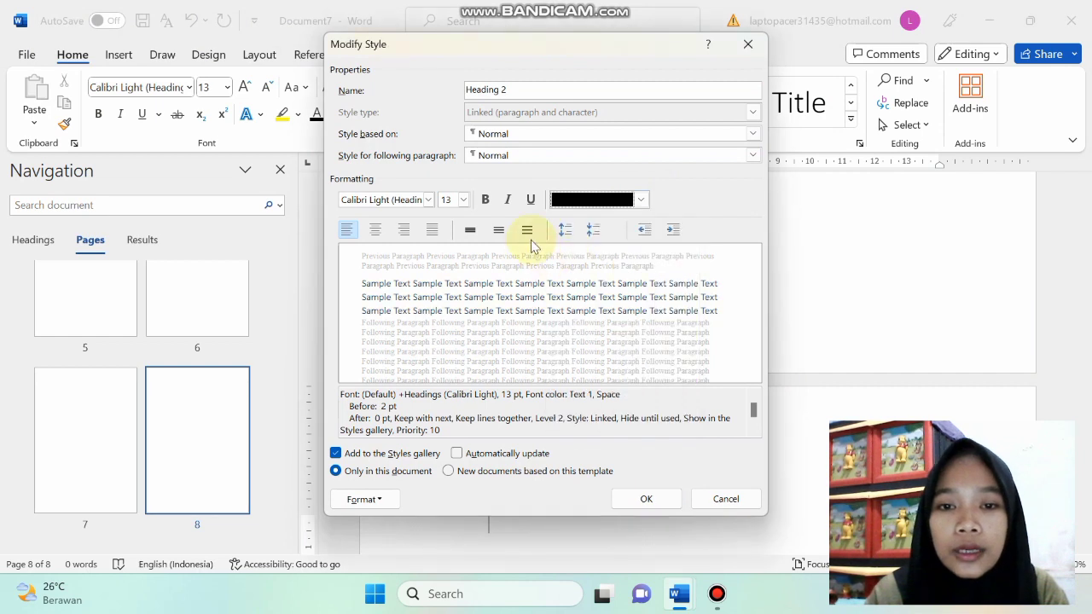
left_click(486, 200)
left_click(462, 200)
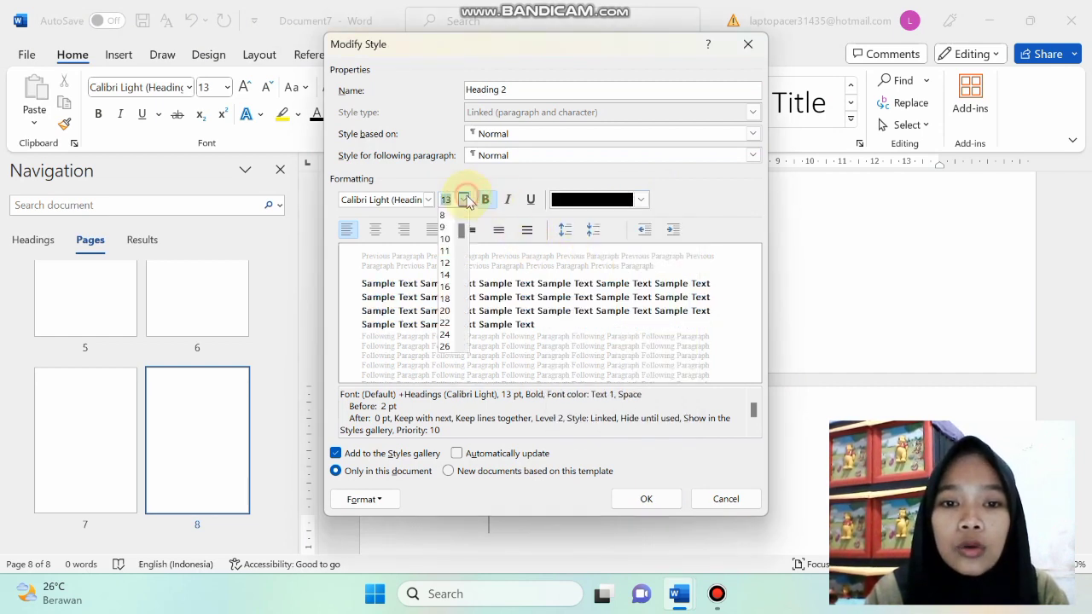
left_click(445, 263)
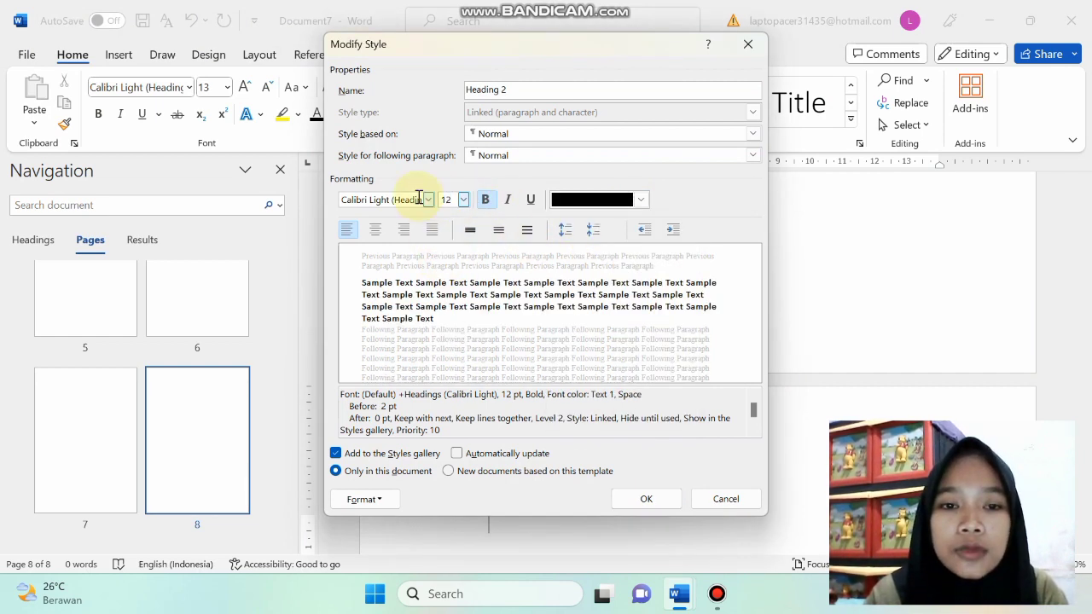
left_click(428, 199)
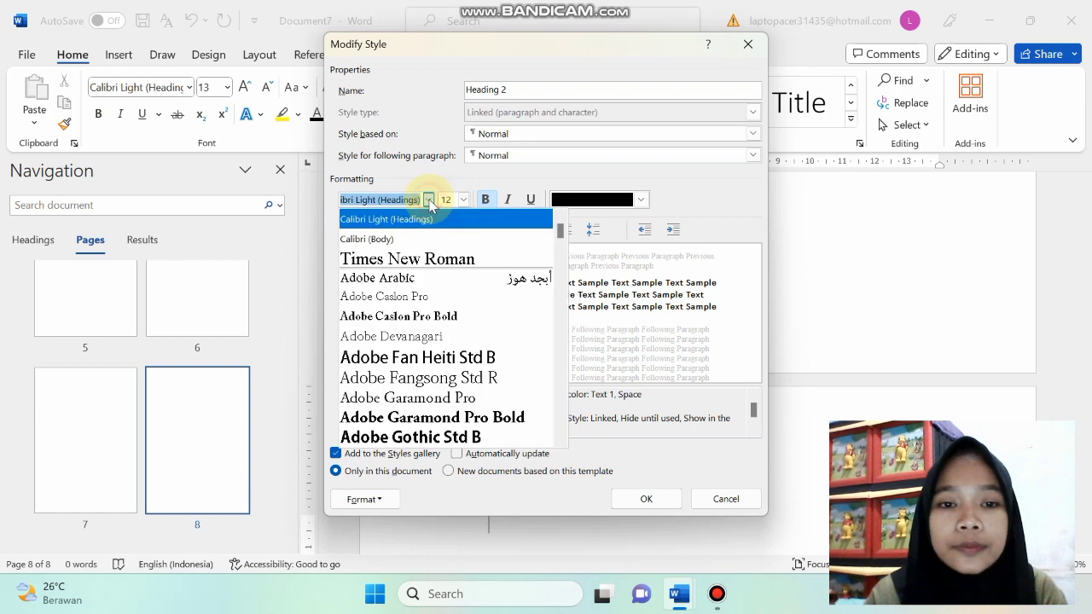
left_click(426, 254)
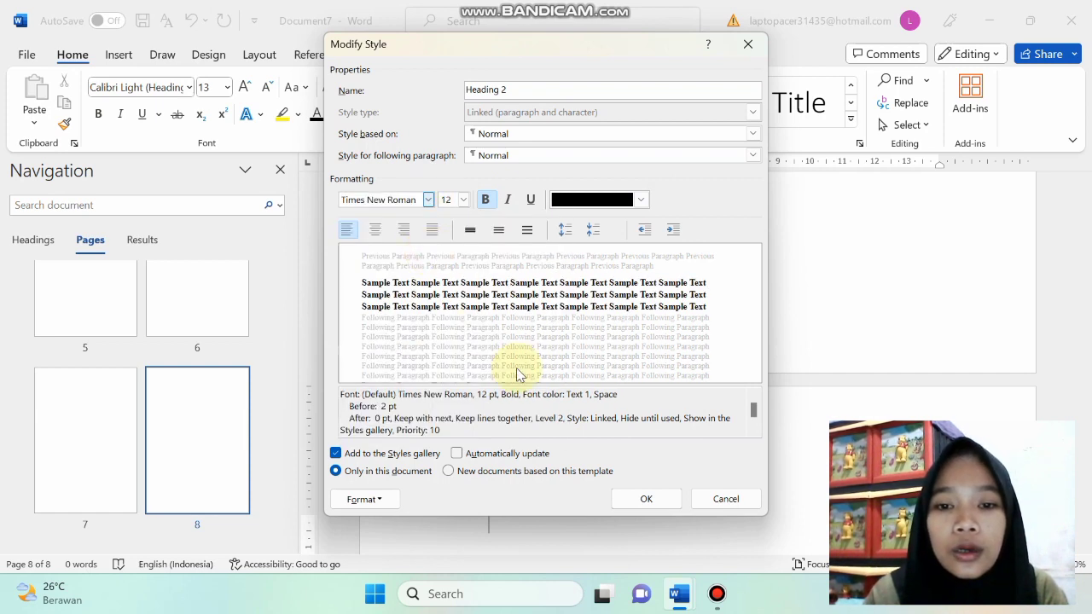
left_click(645, 500)
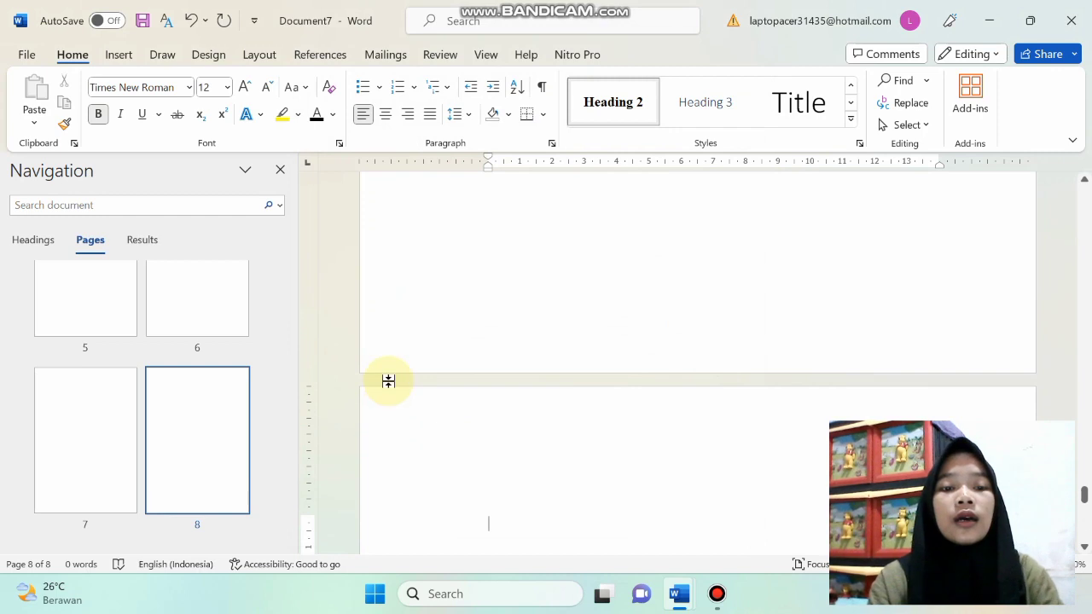
Enter the cover title on page 1 in two lines: "MAKALAH" and "PANCASILA DI ERA DIGITALISASI"
scroll(285, 278, "up", 5)
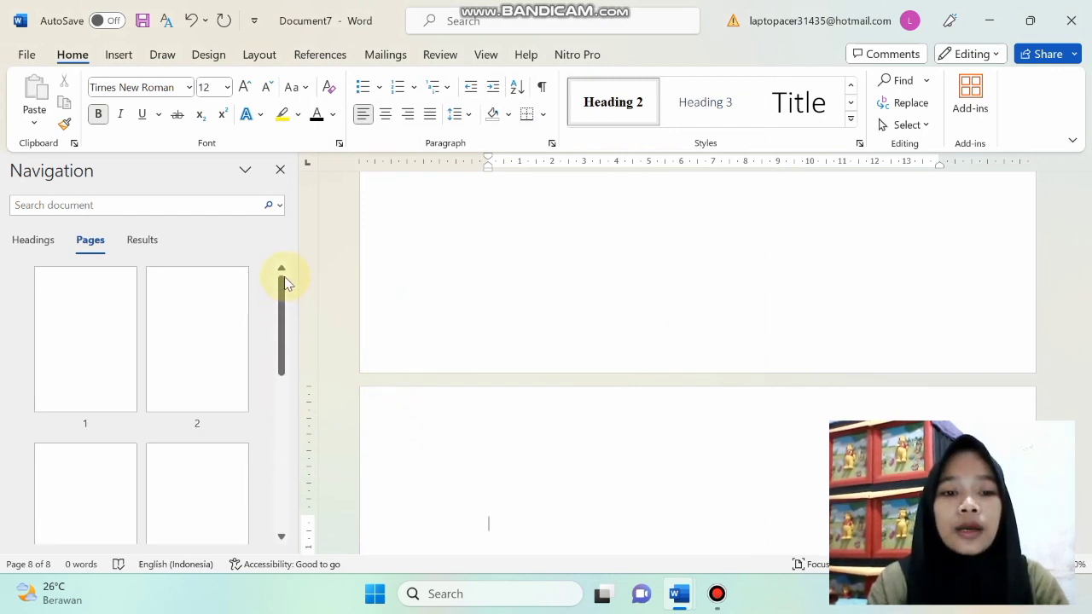
left_click(60, 345)
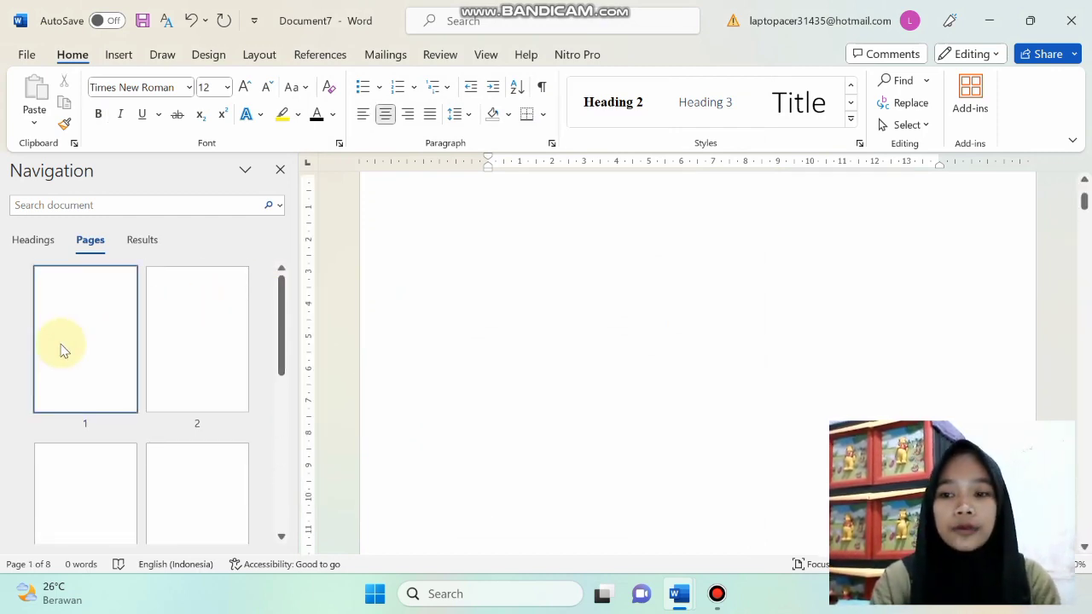
type("MAKALAH")
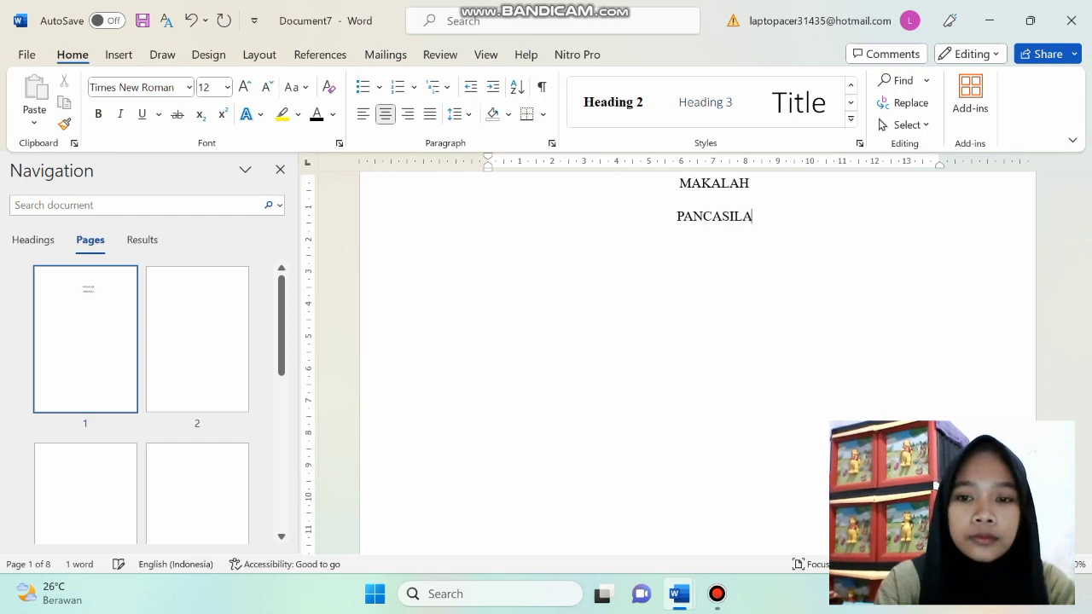
type("ER")
type("A")
type(" DIG")
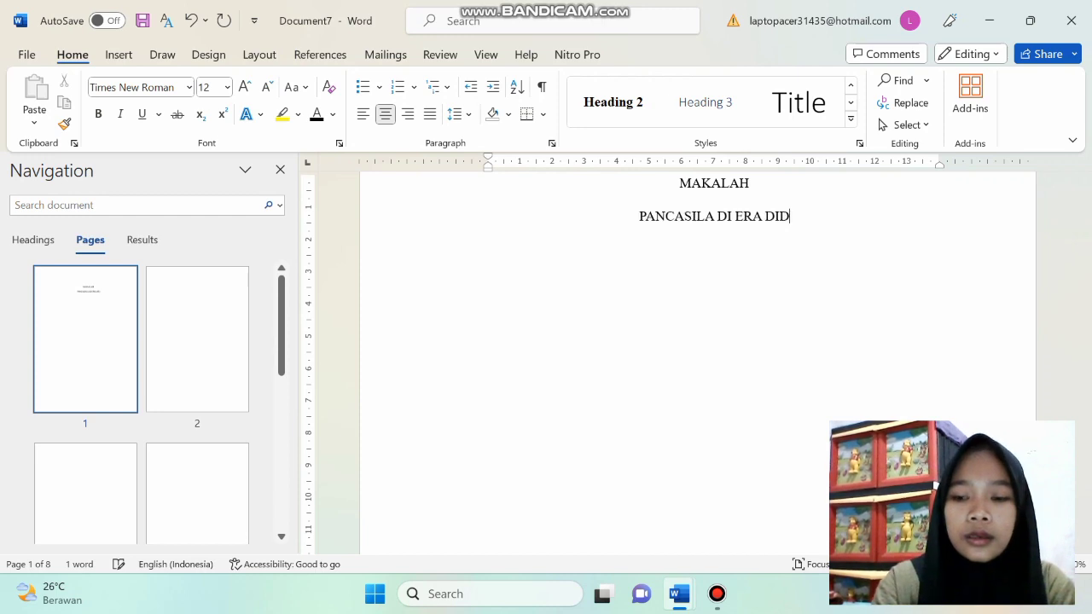
key("BackSpace")
type("GIT")
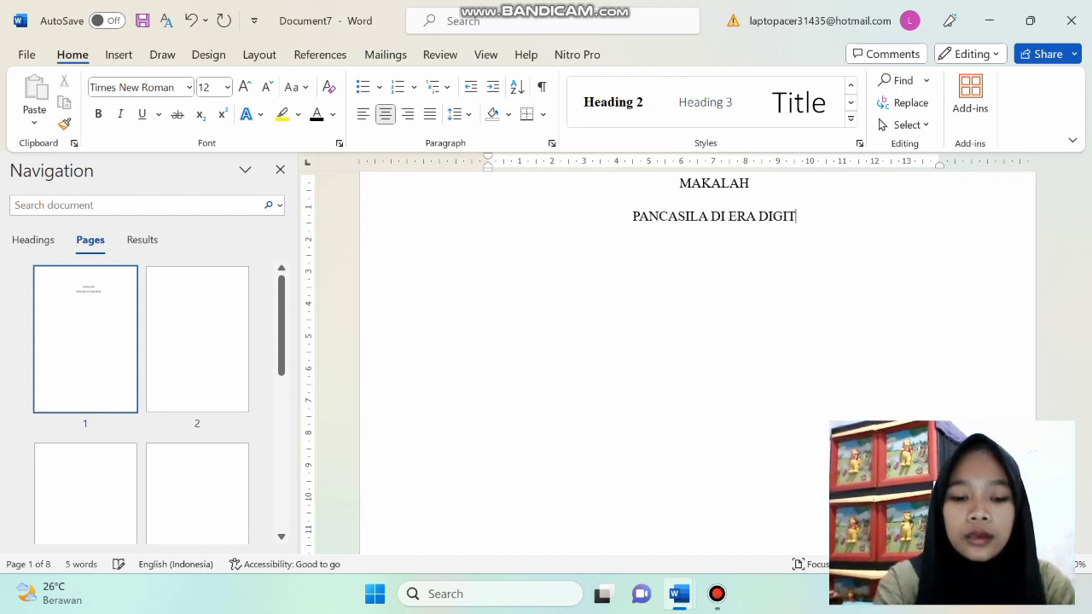
type("ALISASI")
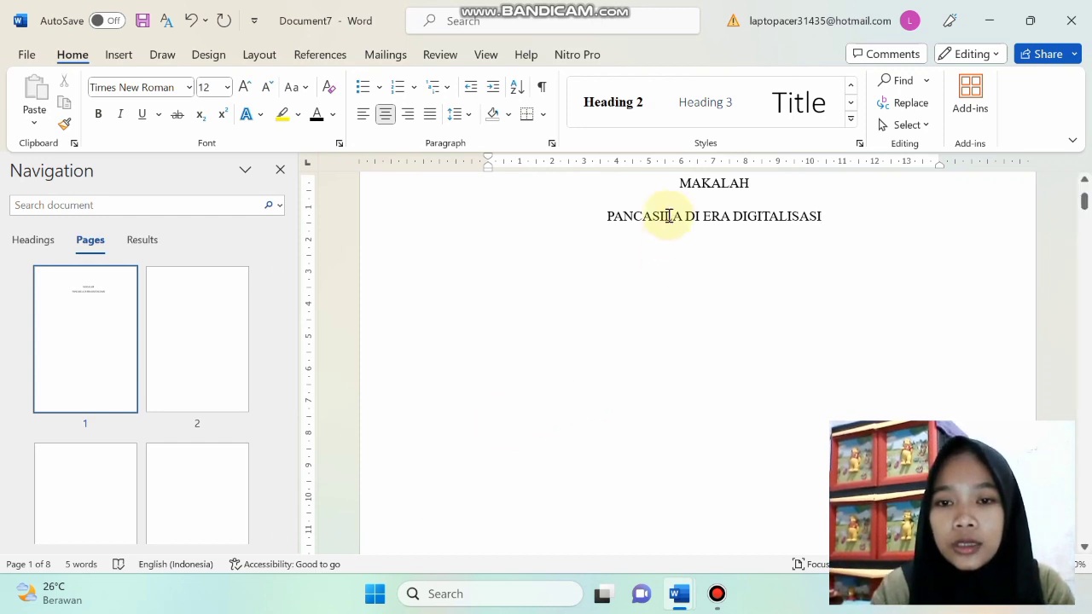
Make both lines of the cover title on page 1 bold
left_click_drag(678, 184, 833, 234)
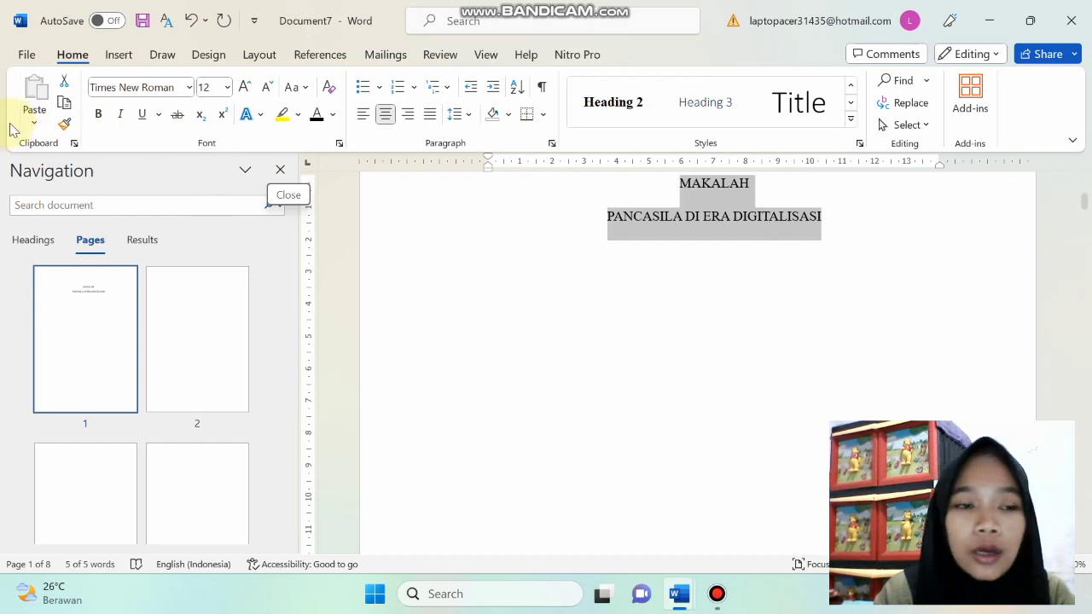
left_click(99, 116)
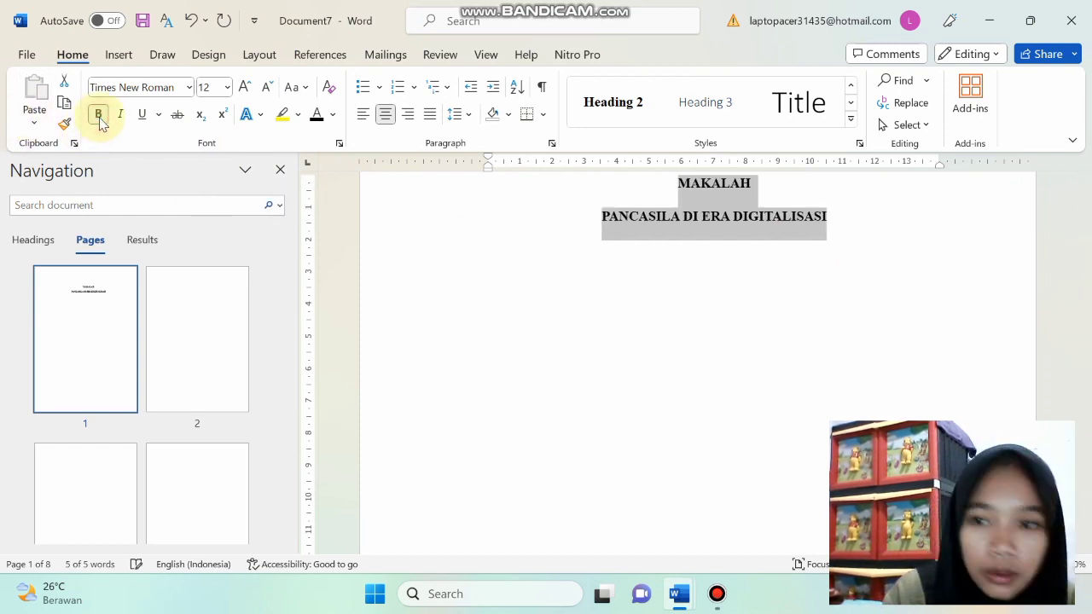
left_click(495, 423)
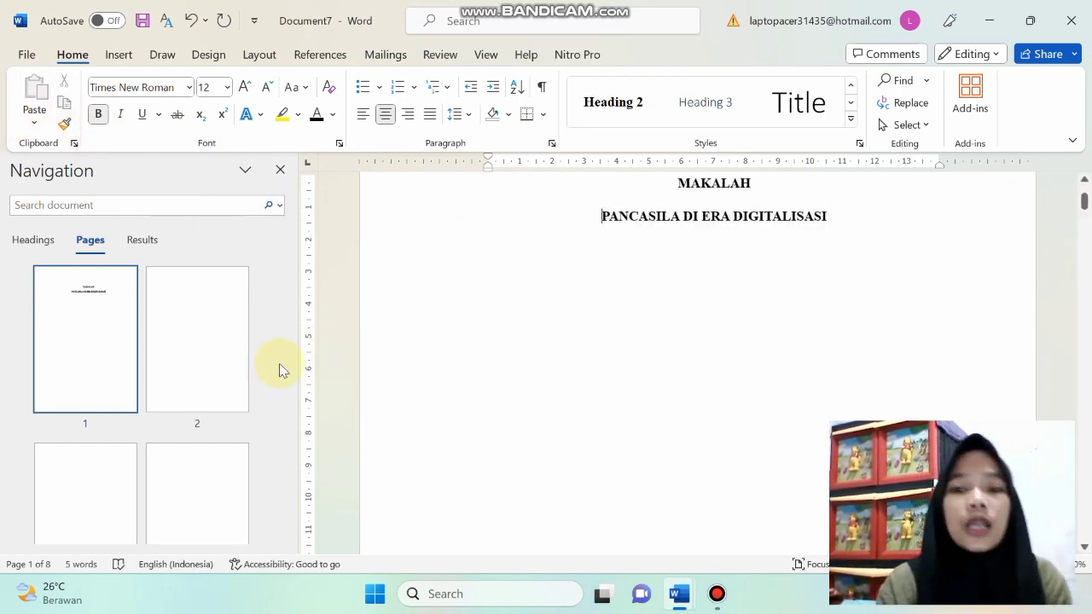
Add the title "KATA PENGHANTAR" on page 2 in the Heading 1 style and center it
left_click(205, 365)
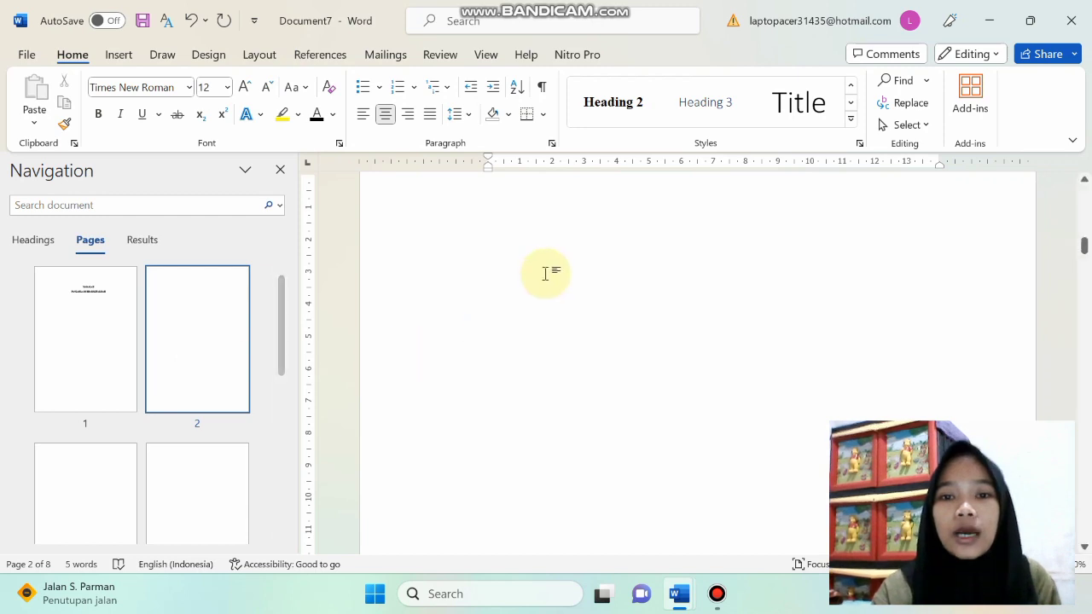
left_click(850, 124)
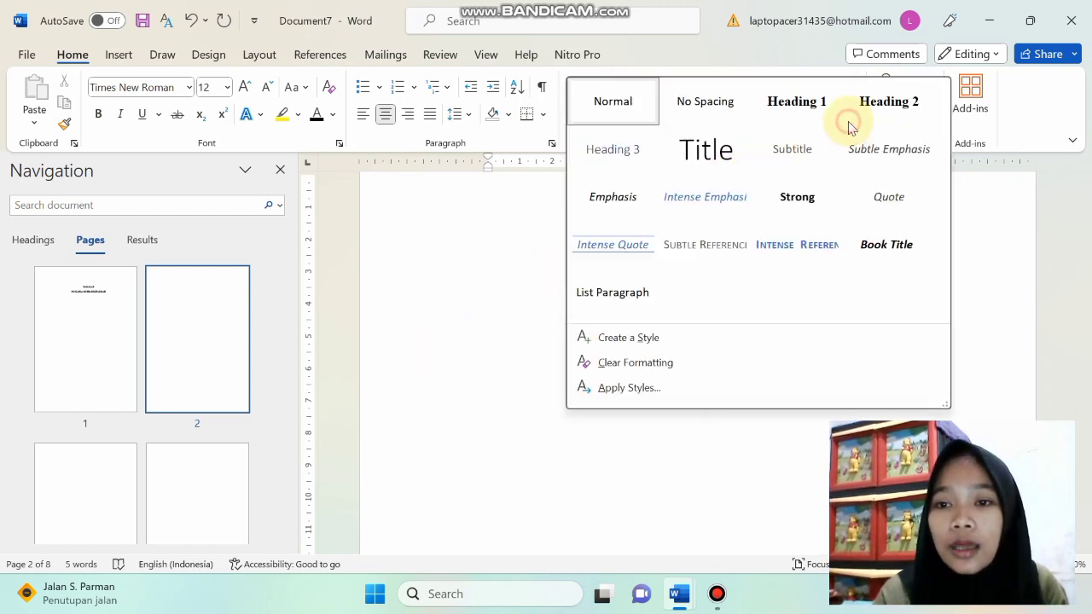
left_click(819, 108)
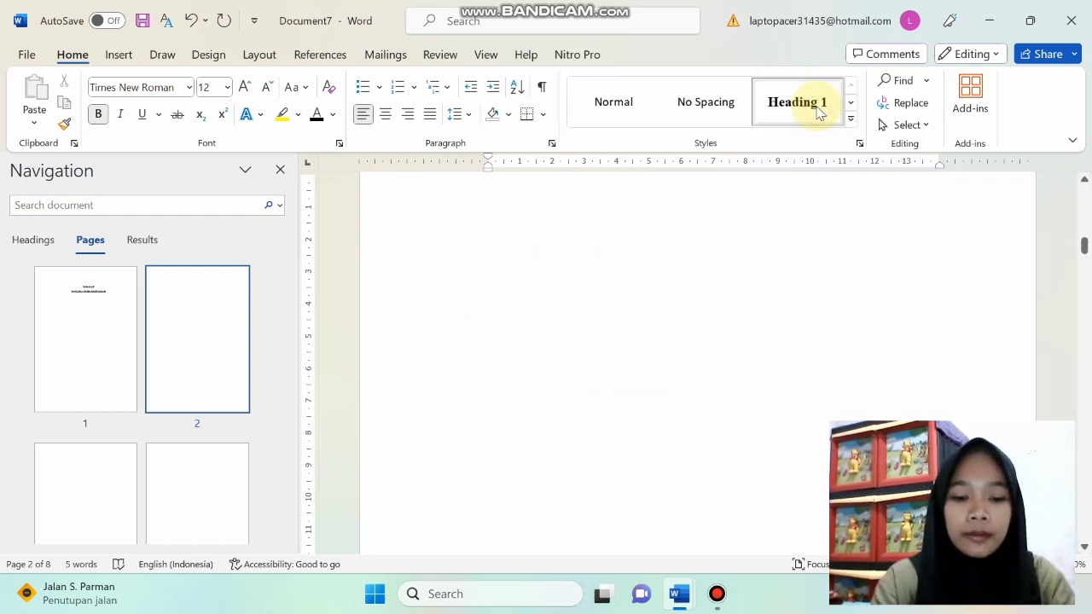
type("KATA PENGHANTAR")
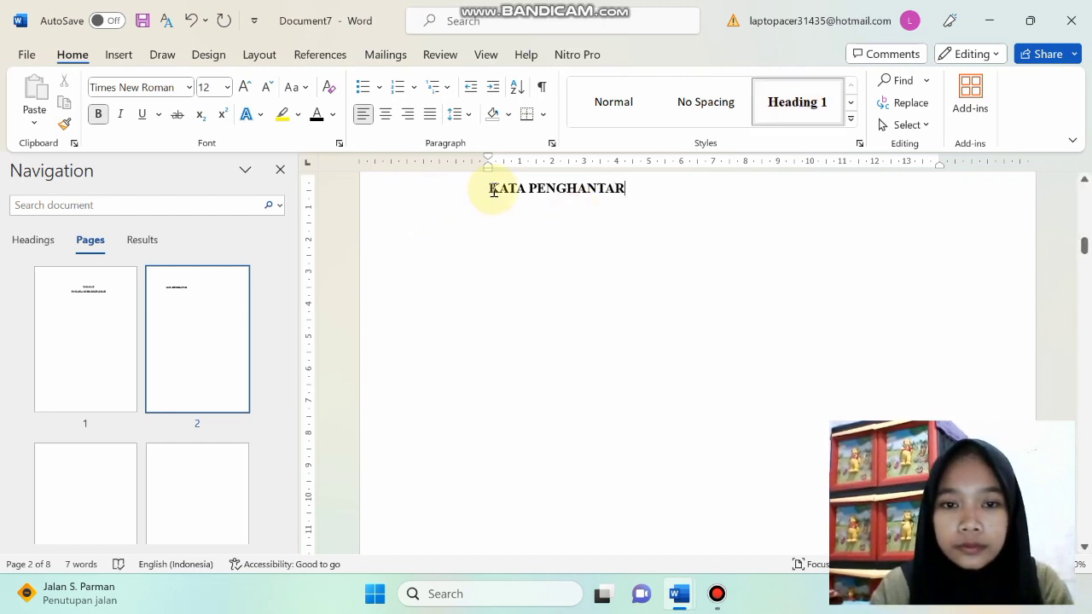
left_click_drag(492, 189, 639, 198)
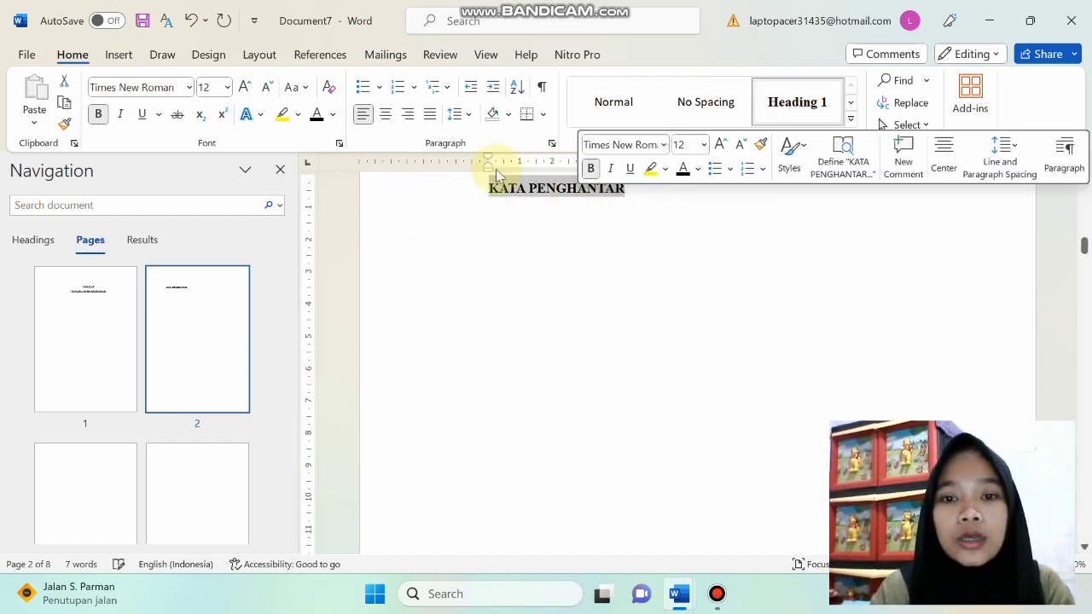
left_click(388, 116)
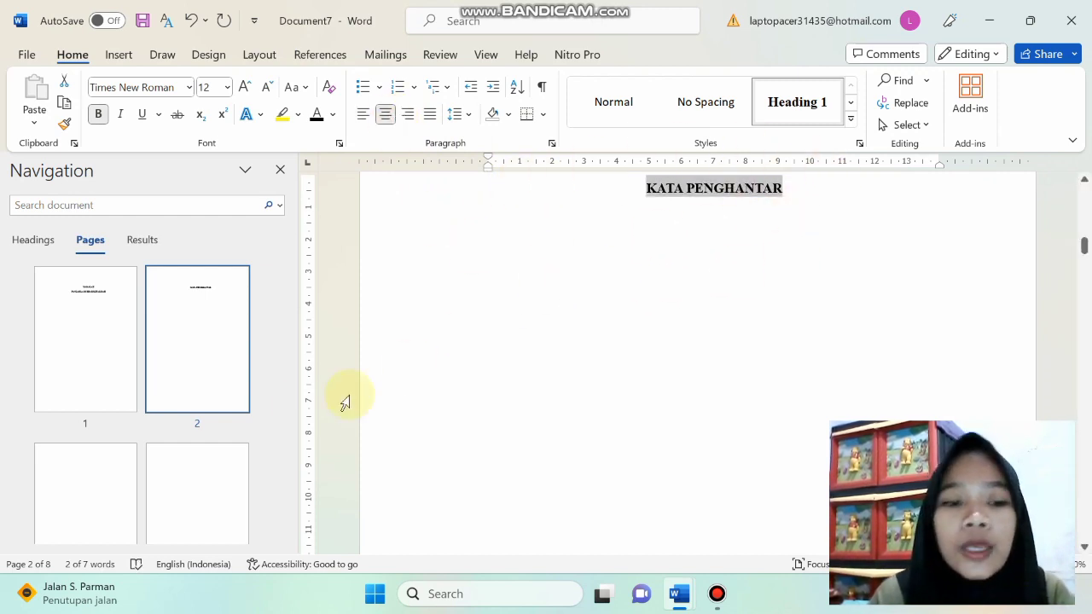
Add the centered Heading 1 title "DAFTAR ISI" on page 3 and go to page 4
left_click(76, 499)
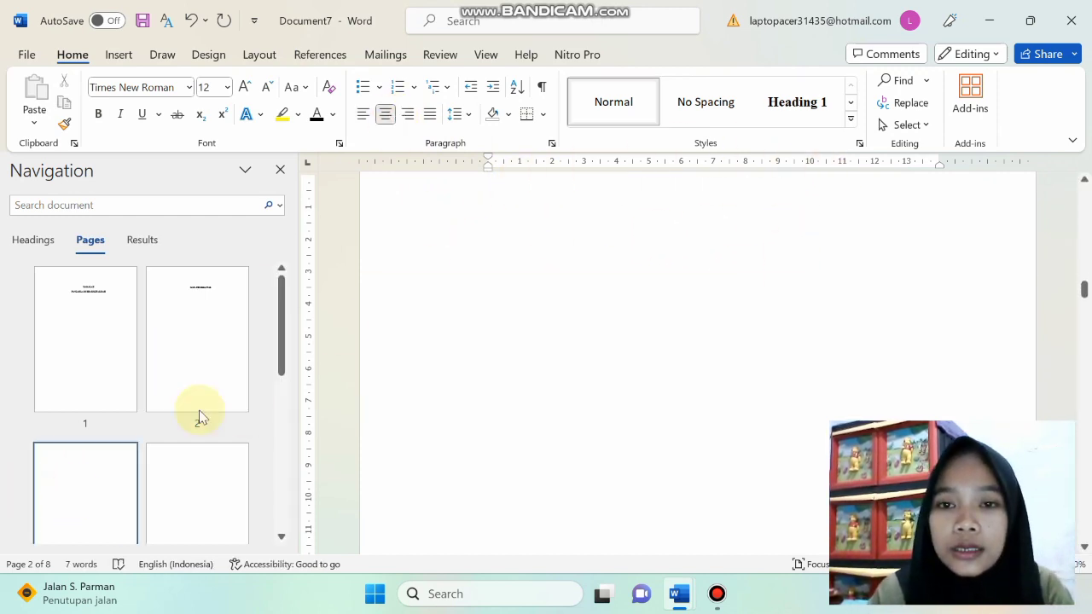
left_click(801, 103)
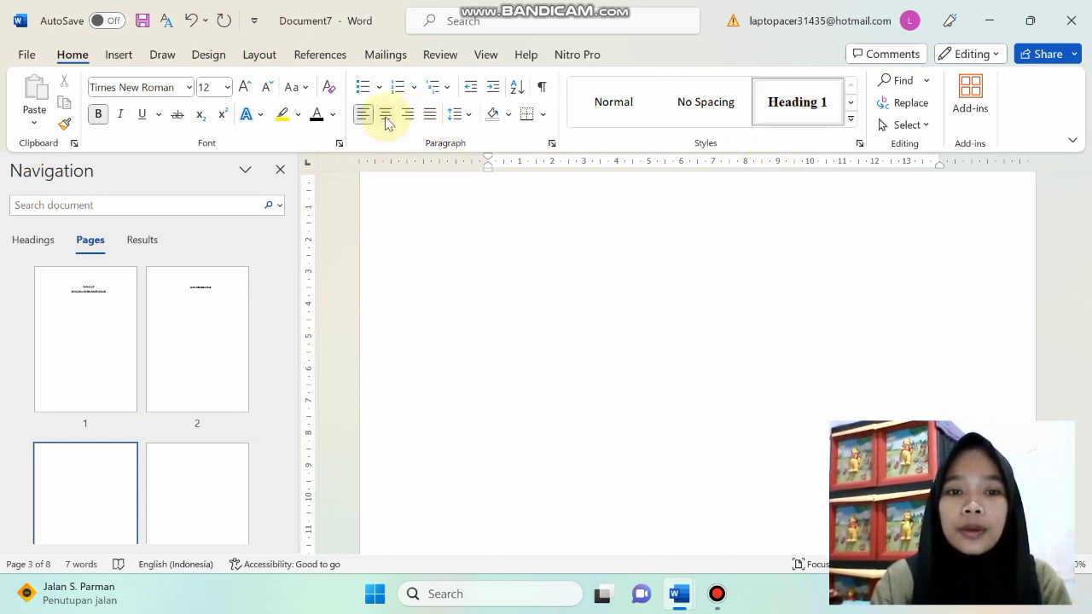
type("F")
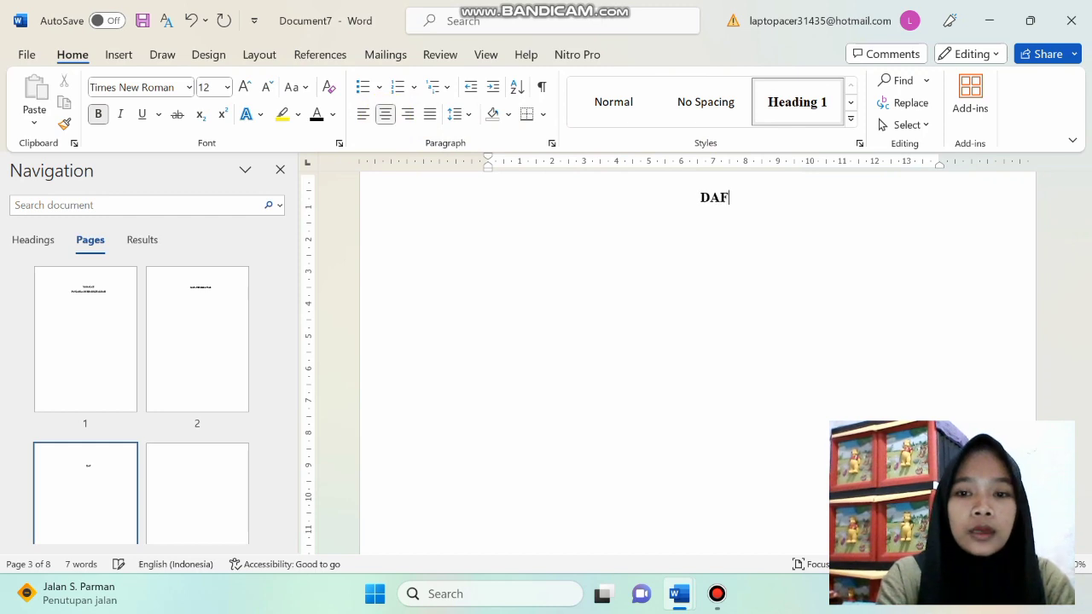
type("TAR ISI")
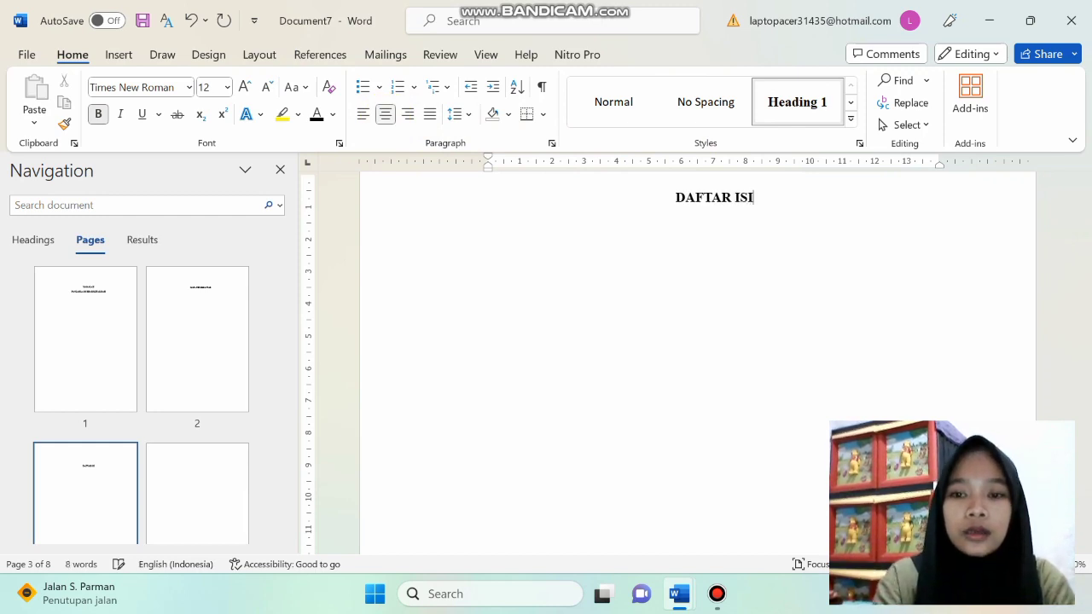
left_click(206, 482)
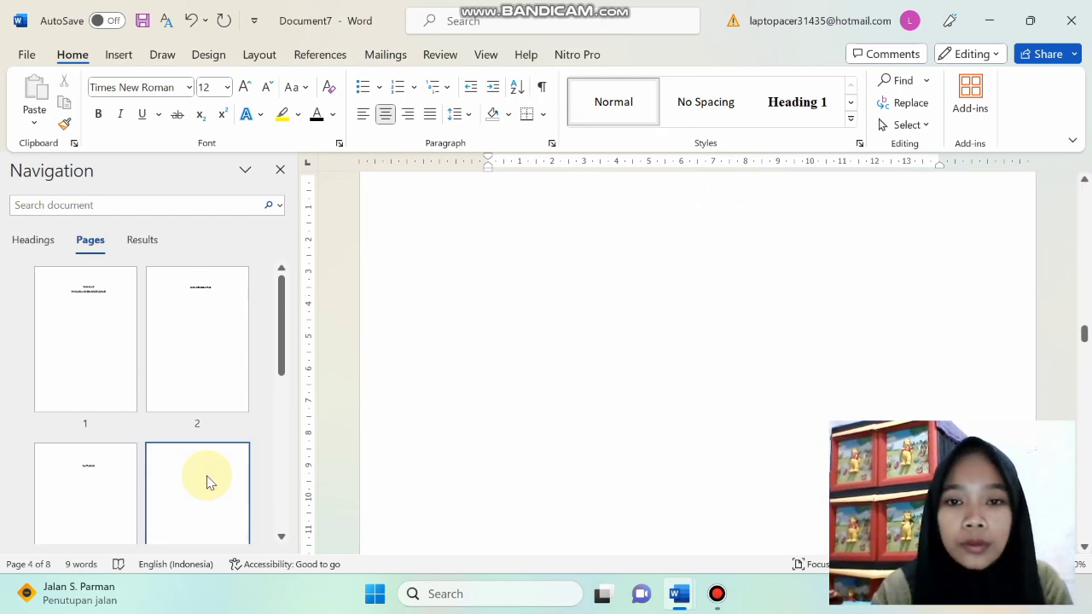
left_click(434, 415)
type("BAB")
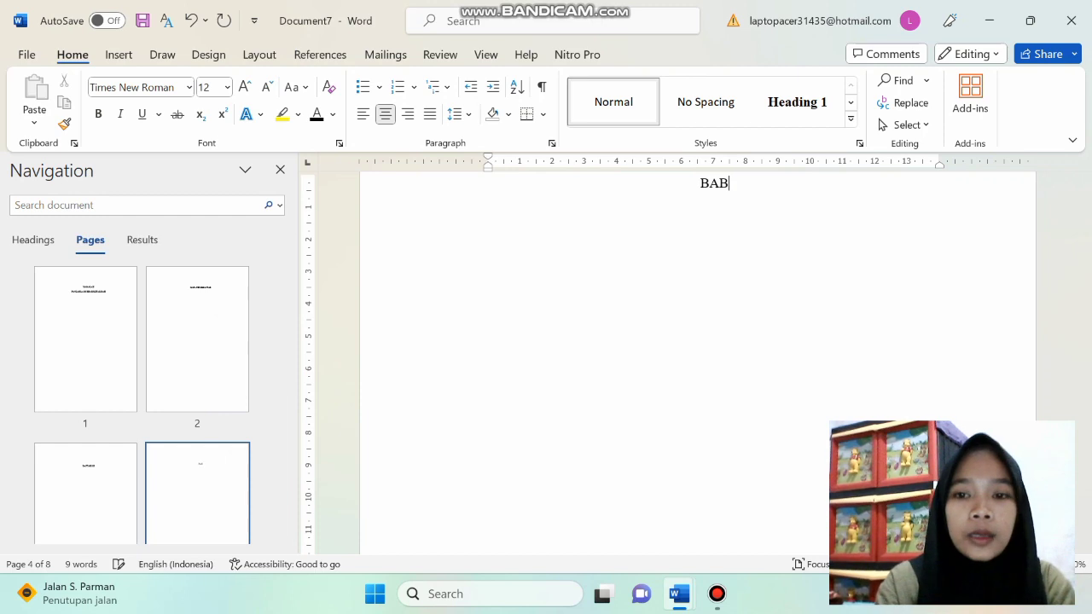
key("BackSpace")
key("BackSpace")
key("BackSpace")
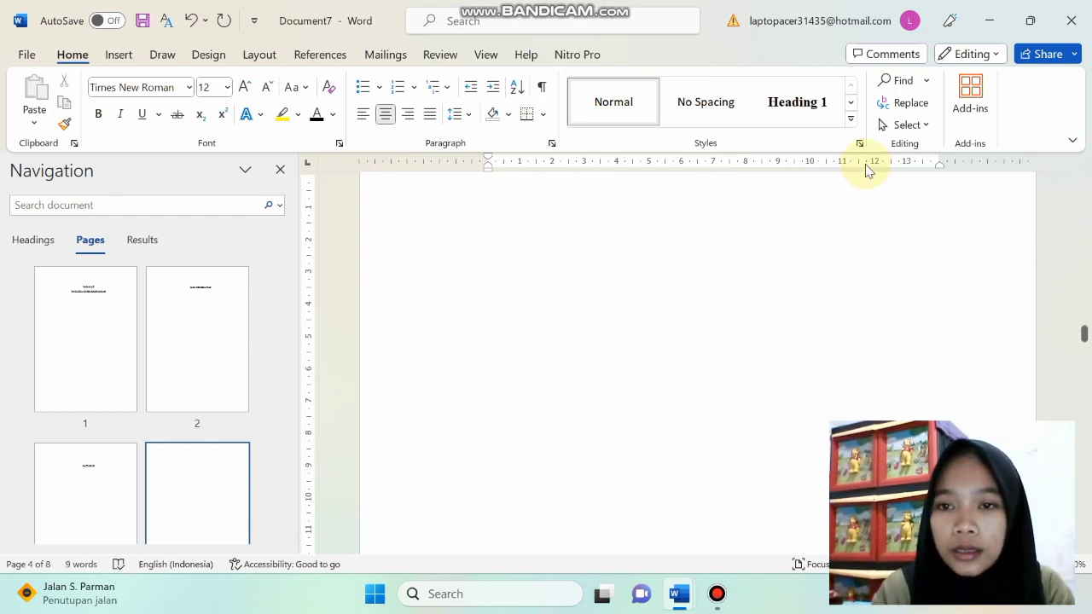
Add the centered Heading 1 title "BAB I PENDAHULUAN" on page 4
left_click(815, 114)
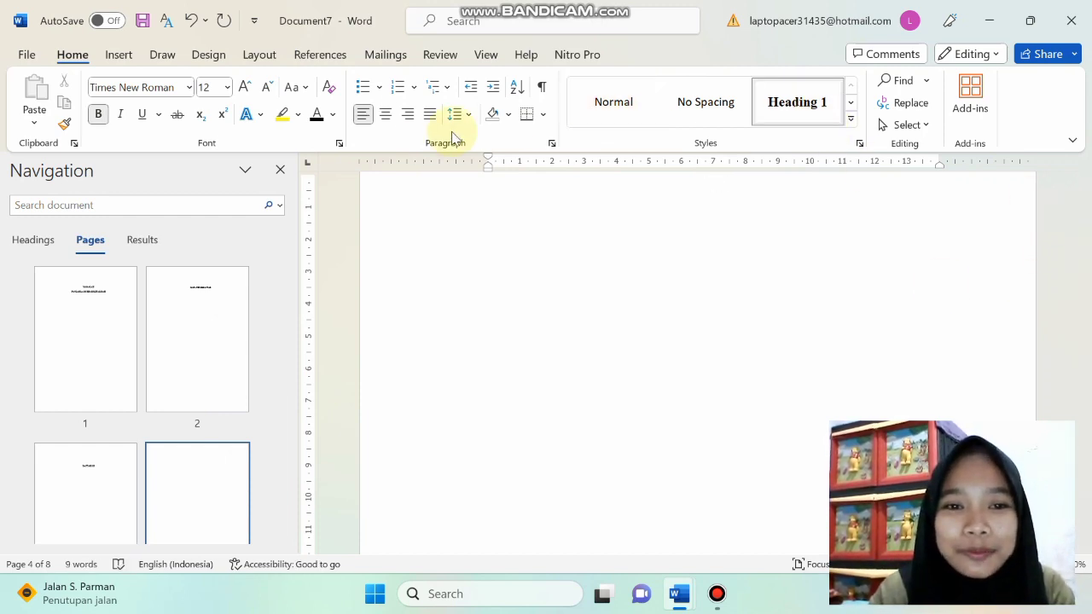
left_click(385, 114)
type("BAB I PENDAHULUAN")
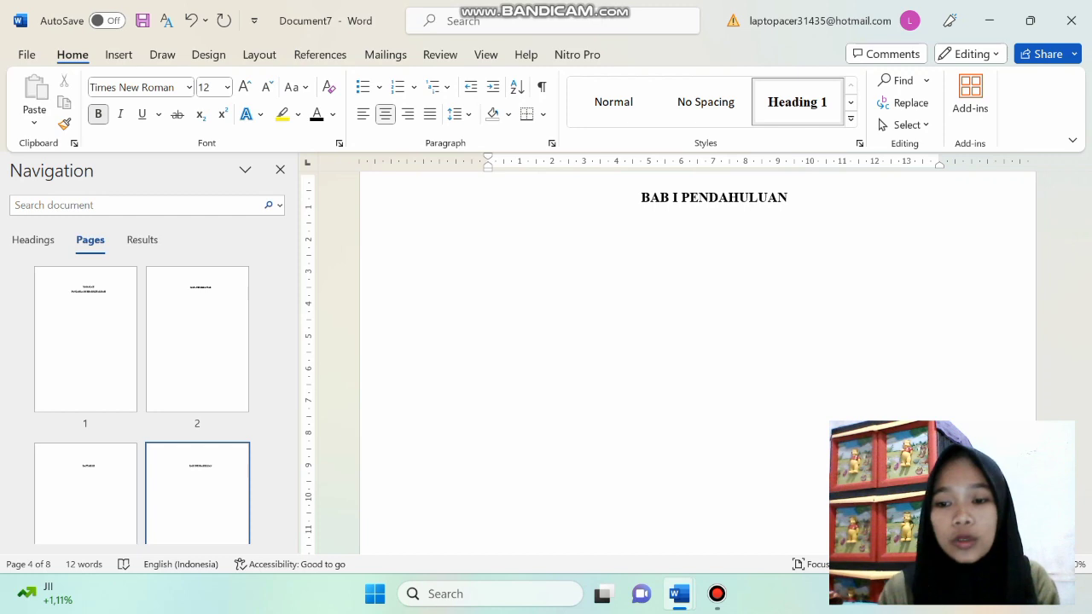
Add the subchapter heading "1.1 Latar Belakang" in the Heading 2 style below the BAB I PENDAHULUAN title
key("Return")
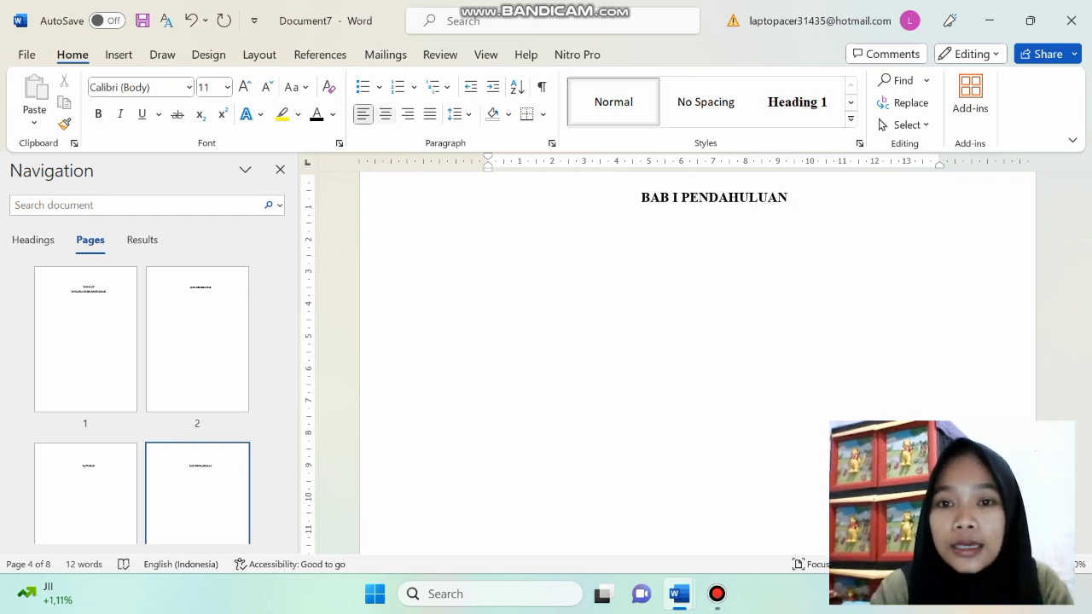
left_click(850, 119)
left_click(910, 116)
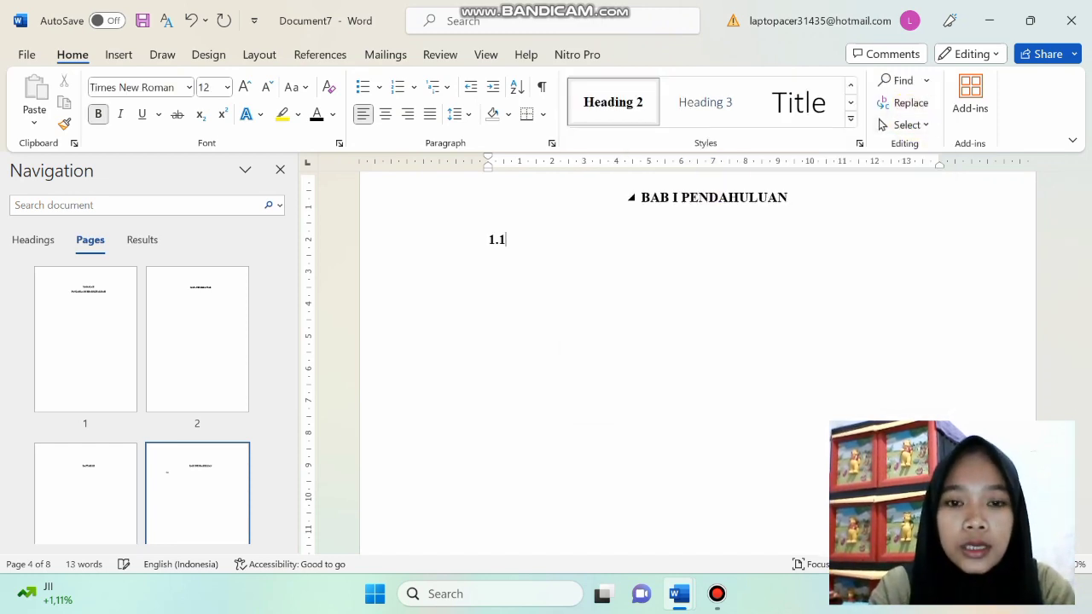
key("Caps_Lock")
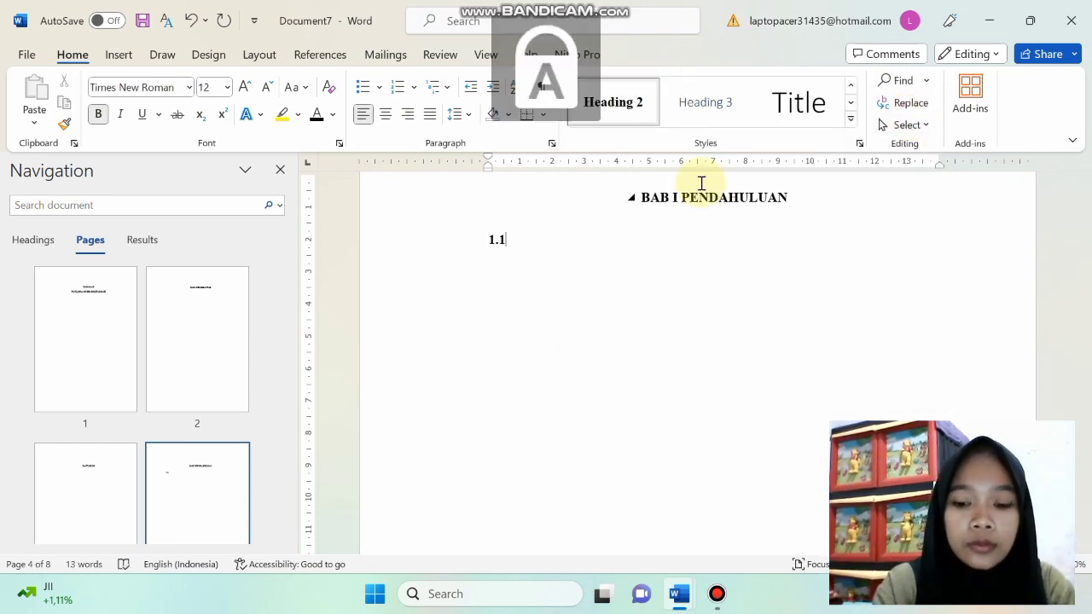
type("Latar")
key("Caps_Lock")
type("Belakang")
key("Return")
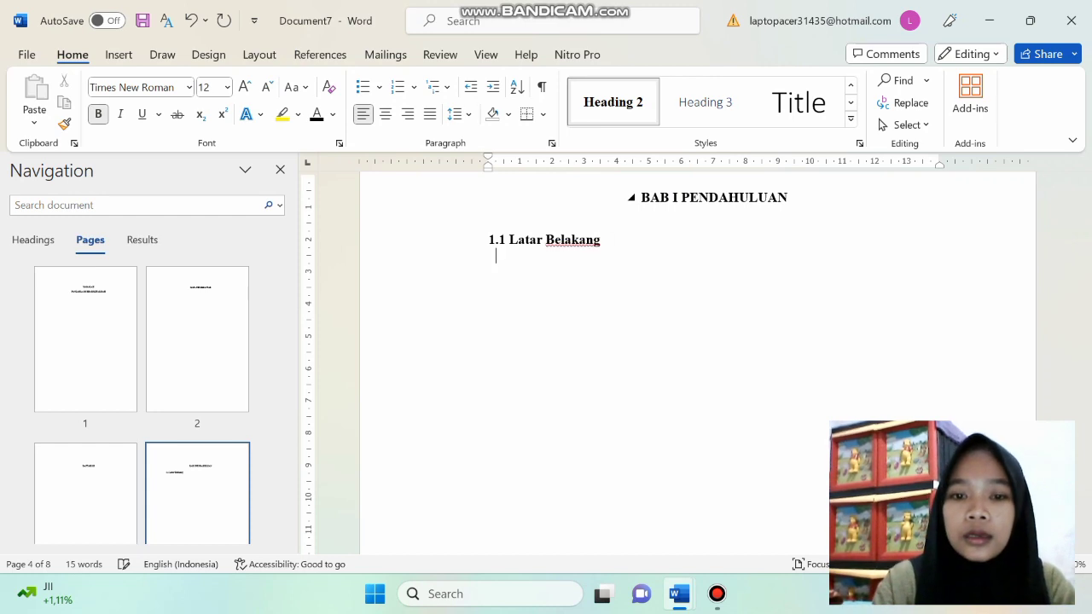
Add the subchapter heading "1.2 Rumusan Masalah" in the Heading 2 style below 1.1
left_click(612, 103)
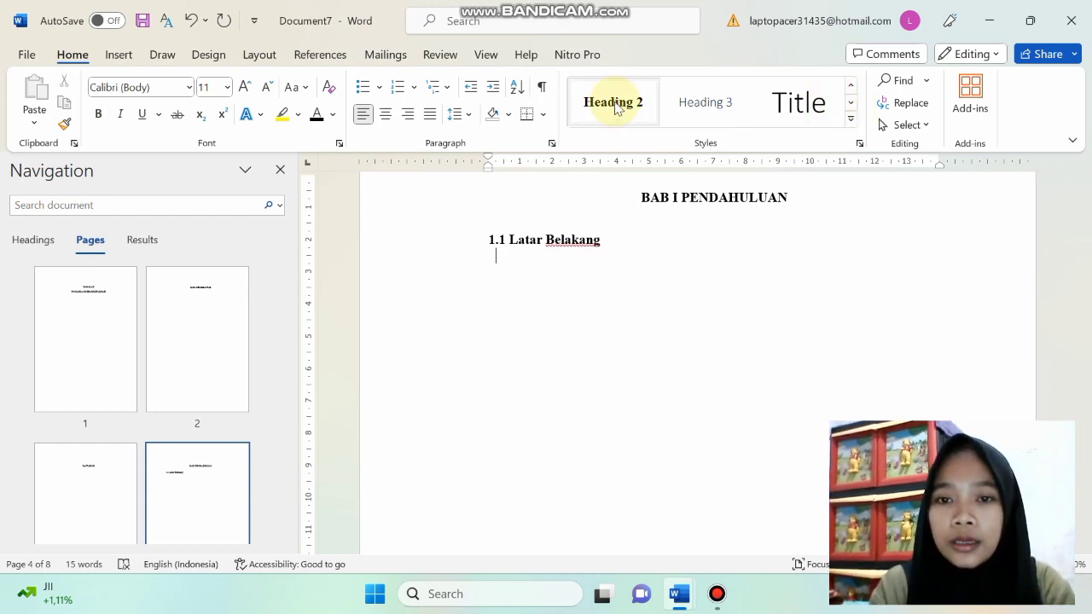
type("1.")
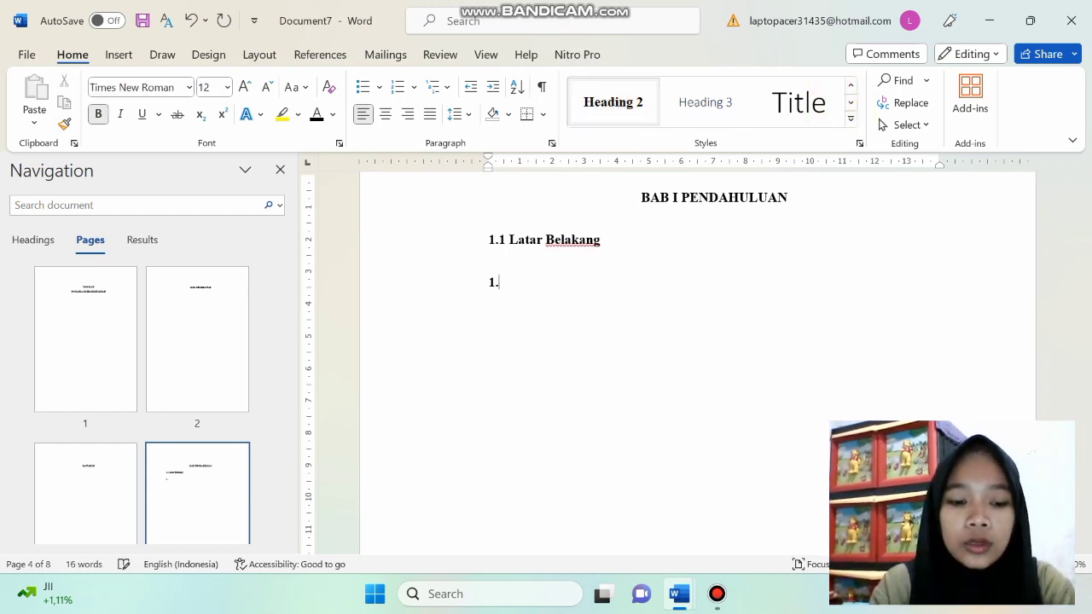
type("2")
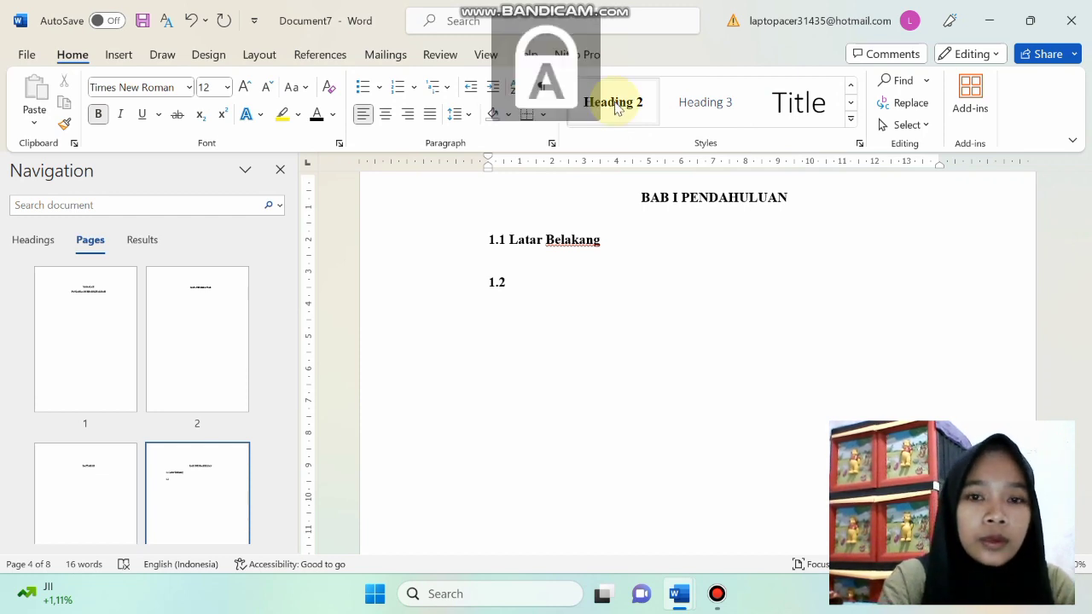
type(" Rumusan")
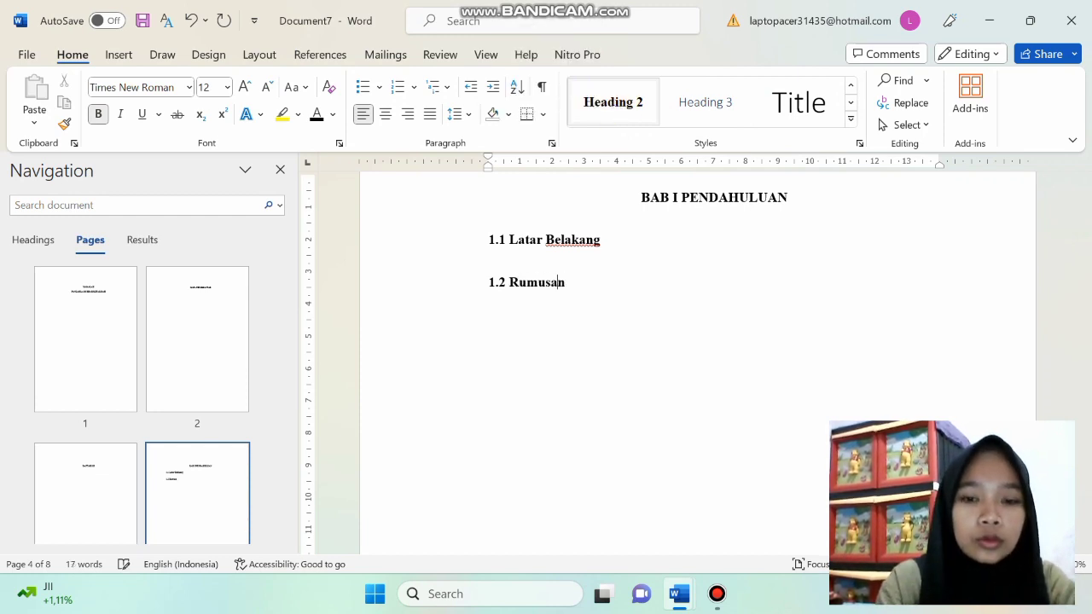
type(" Masalah")
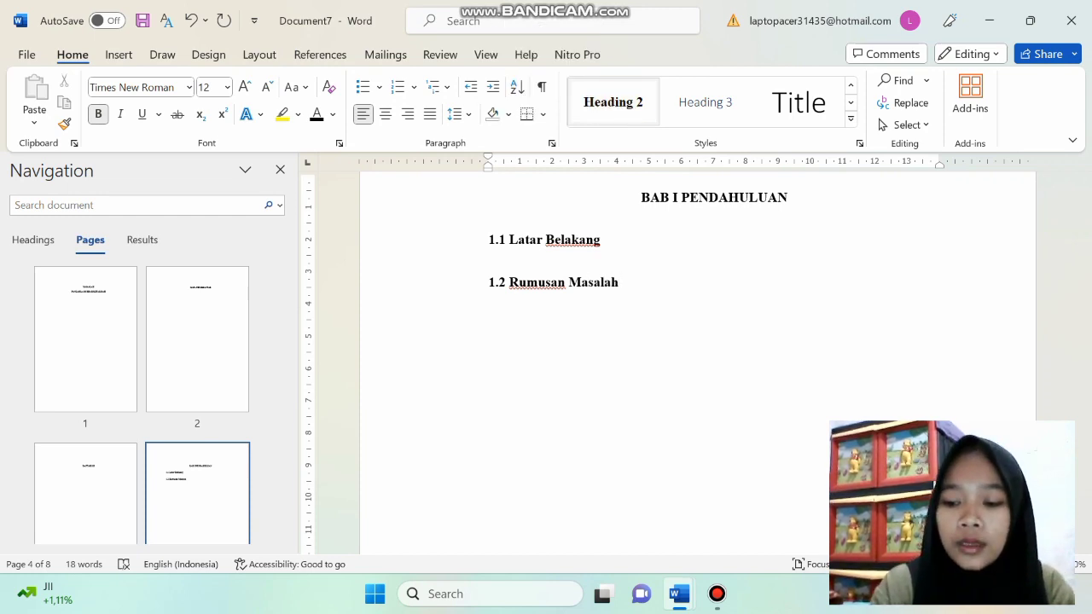
key("Return")
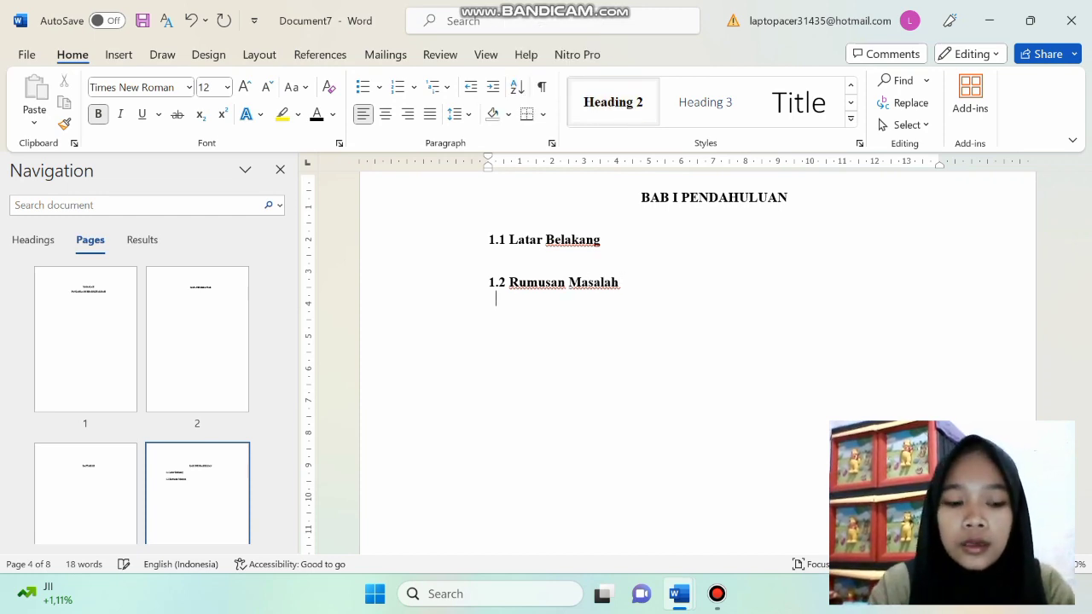
Add the subchapter heading "1.3 Tujuan Masalah" in the Heading 2 style below 1.2
left_click(612, 114)
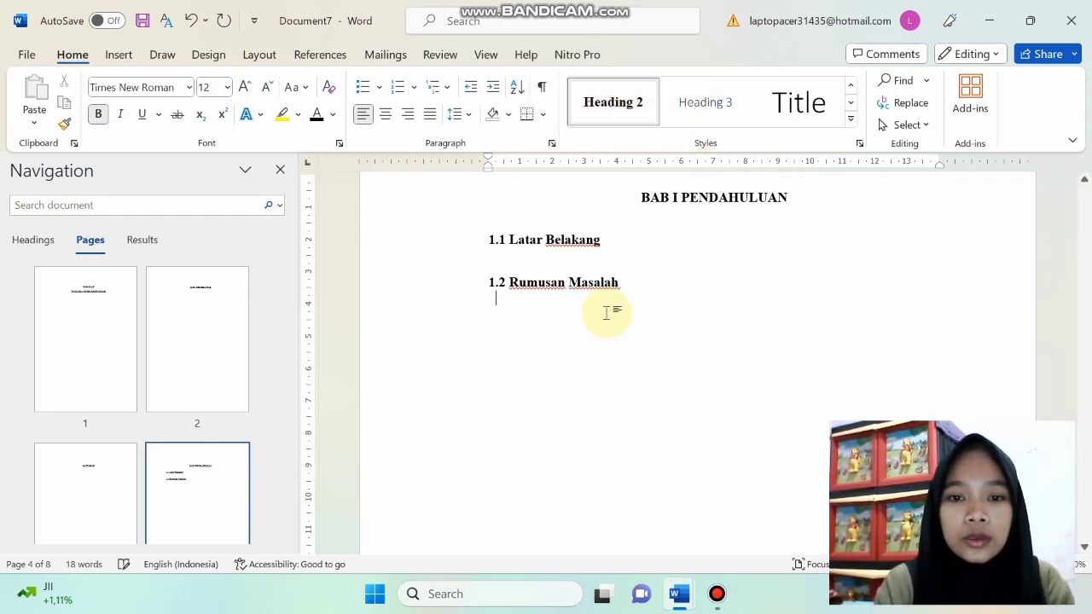
type("1.3")
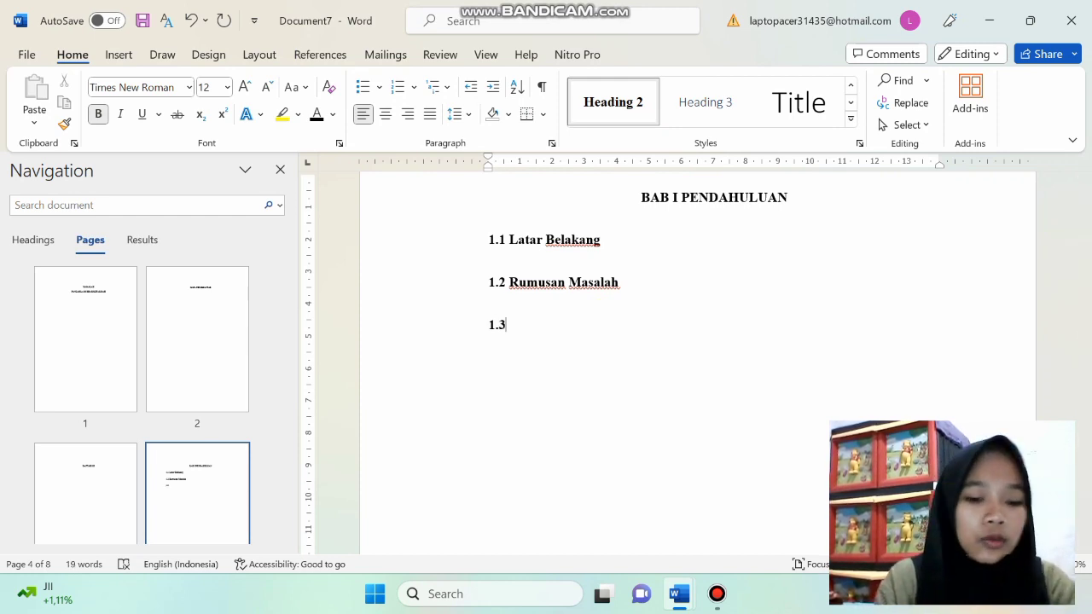
type(" t")
key("BackSpace")
key("Caps_Lock")
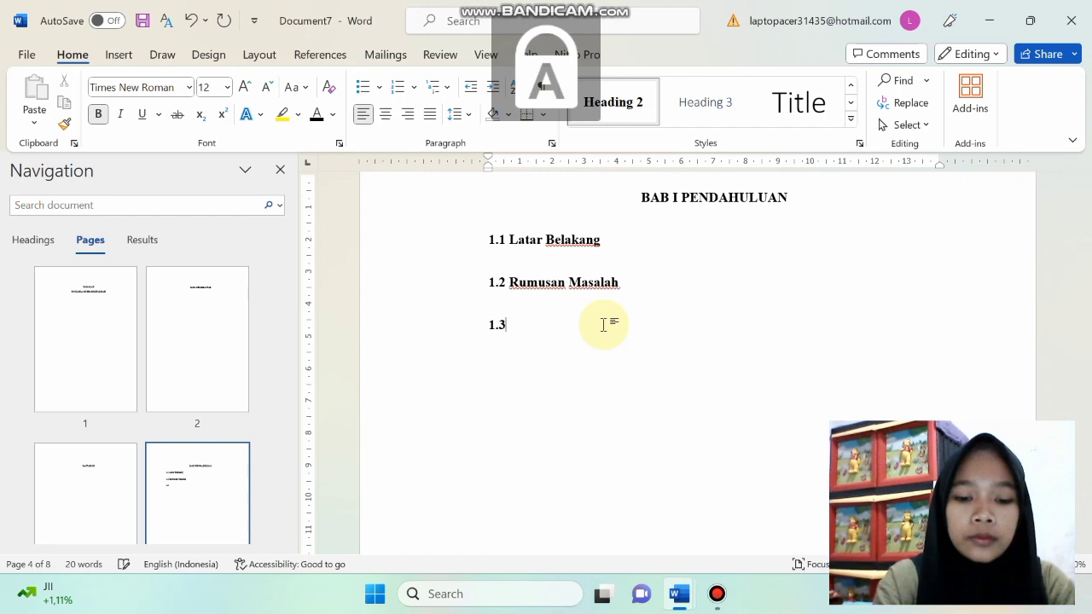
type("T")
key("Caps_Lock")
type("ujuan")
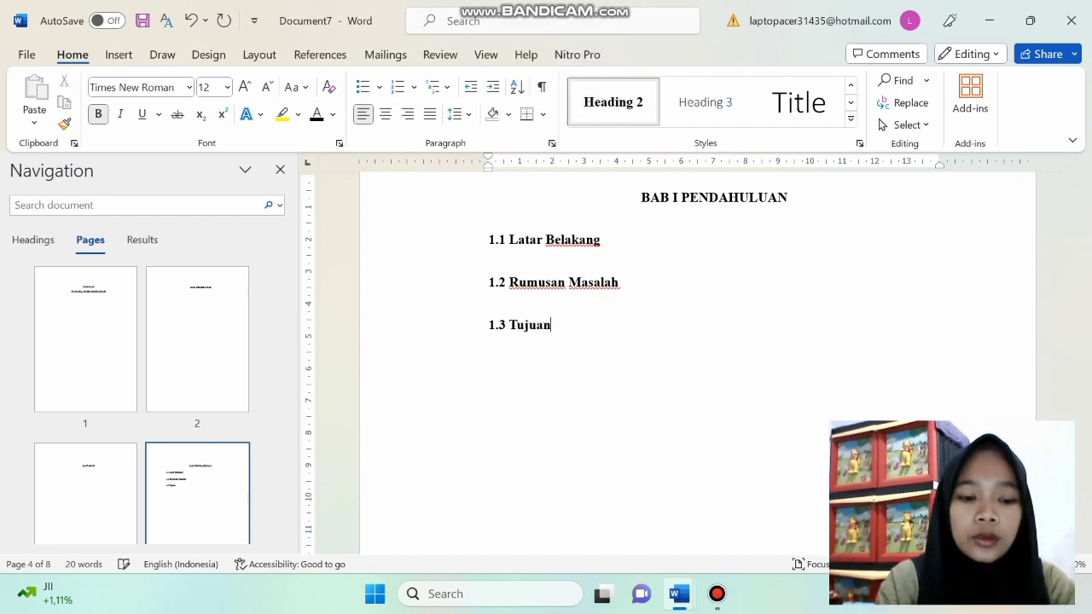
key("Caps_Lock")
type("M")
key("Caps_Lock")
type("asalah")
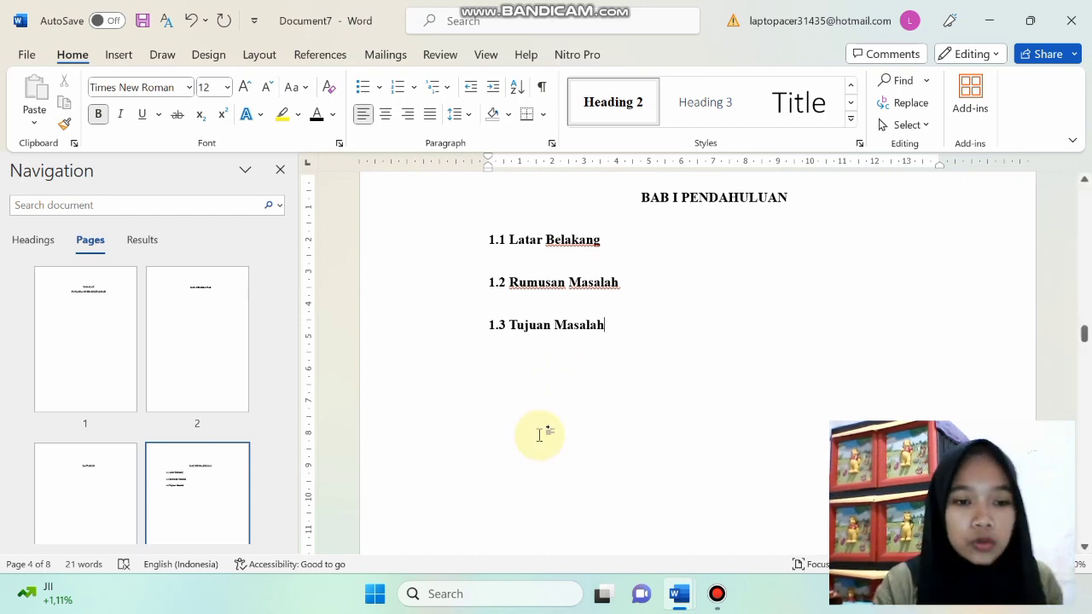
Go to page 5 and add the chapter title "BAB II KAJIAN PUSTAKA" in the Heading 1 style
left_click(281, 365)
left_click_drag(281, 365, 281, 437)
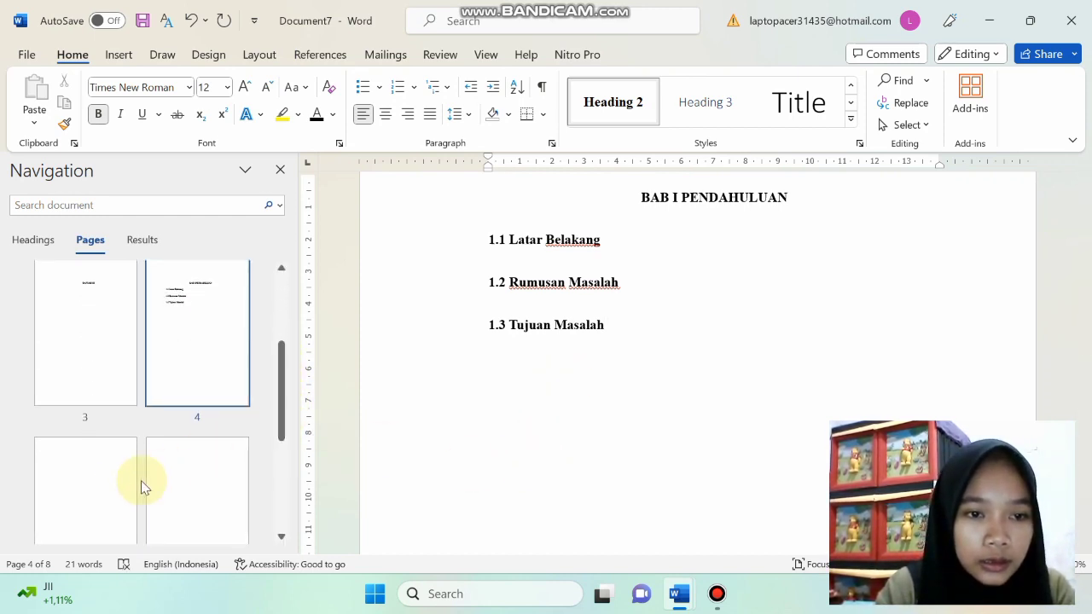
left_click(64, 503)
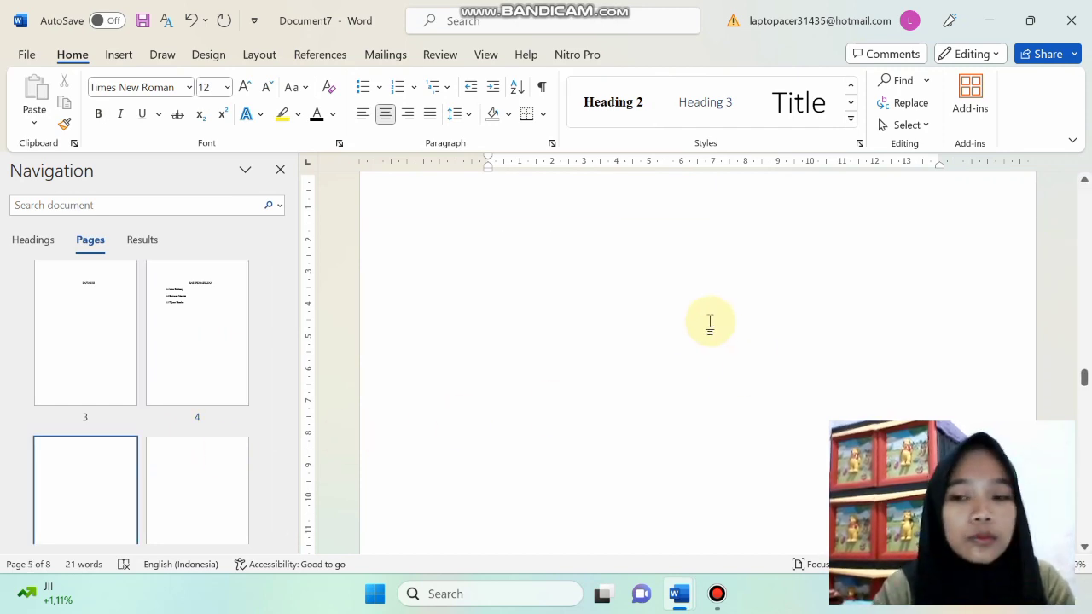
left_click(850, 120)
left_click(802, 104)
type("ba")
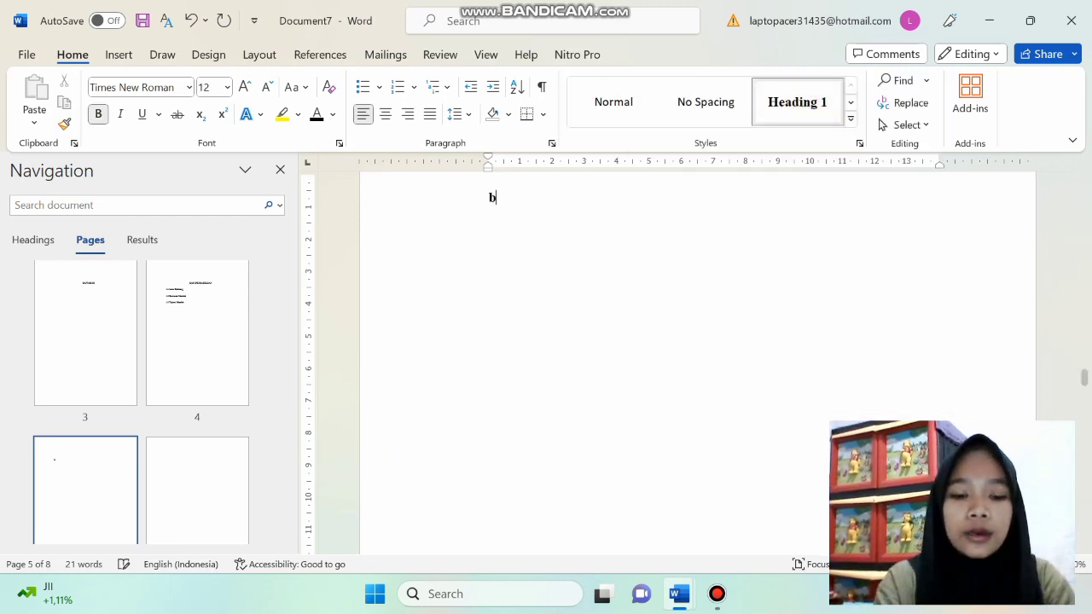
key("BackSpace")
key("BackSpace")
key("Caps_Lock")
type("BAB II KAJA")
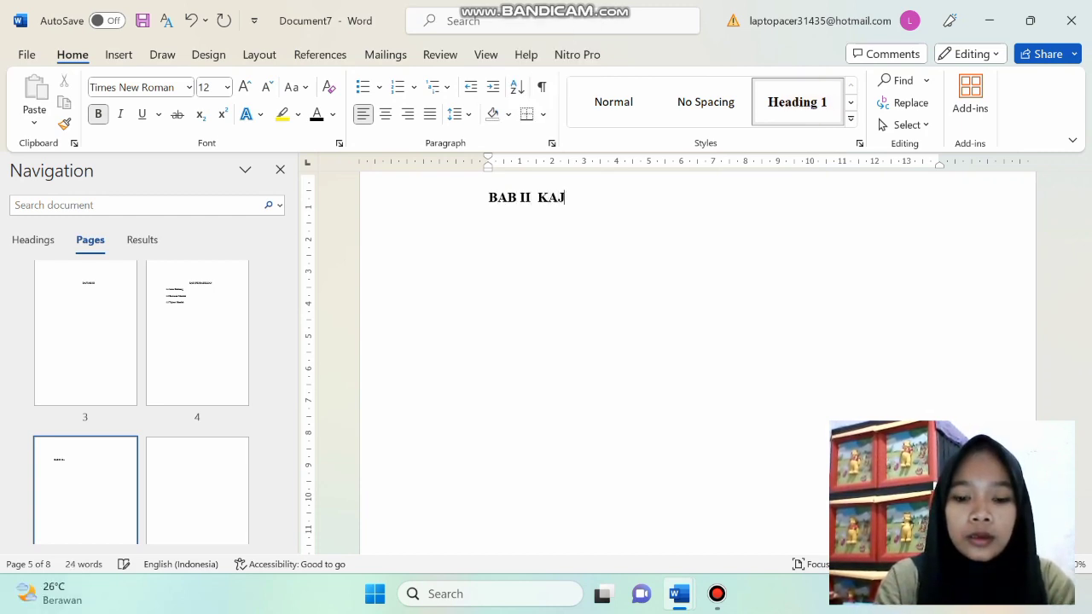
key("BackSpace")
key("BackSpace")
key("BackSpace")
key("BackSpace")
key("BackSpace")
key("BackSpace")
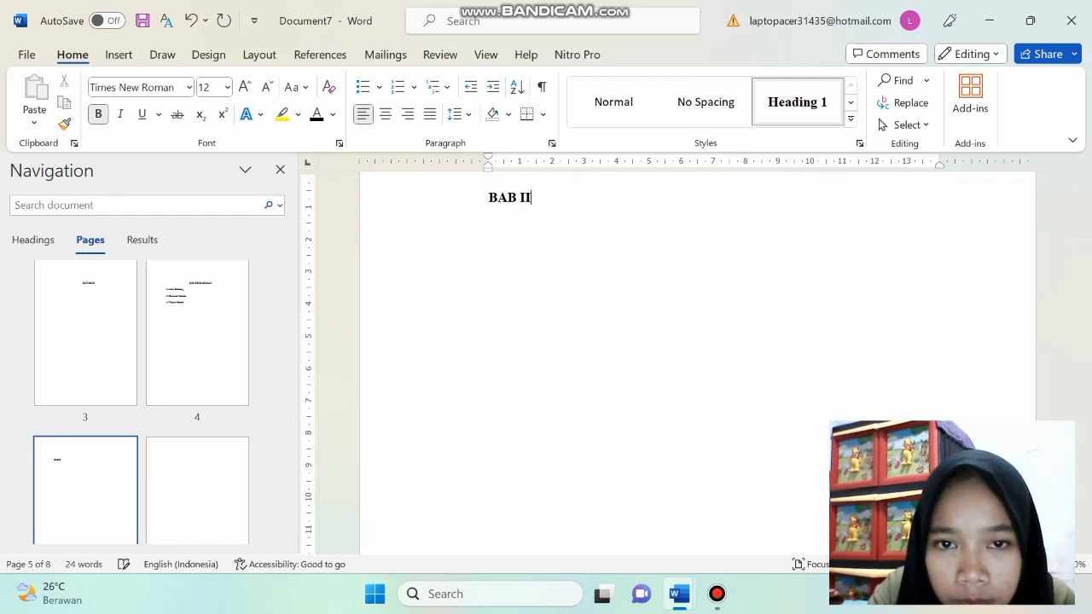
type("K")
key("BackSpace")
key("BackSpace")
key("BackSpace")
type("K")
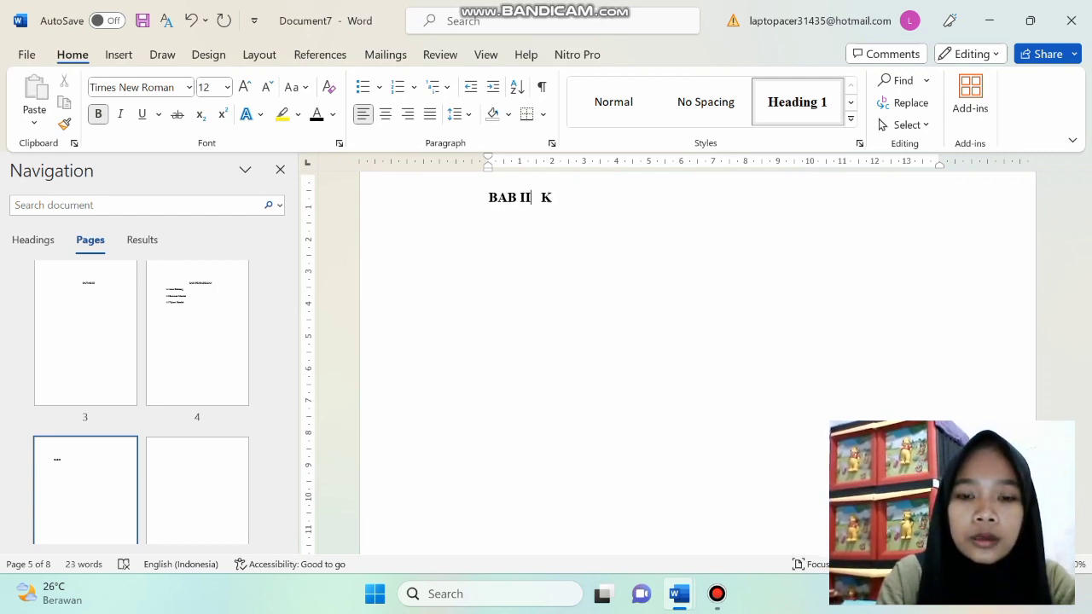
key("BackSpace")
key("BackSpace")
key("BackSpace")
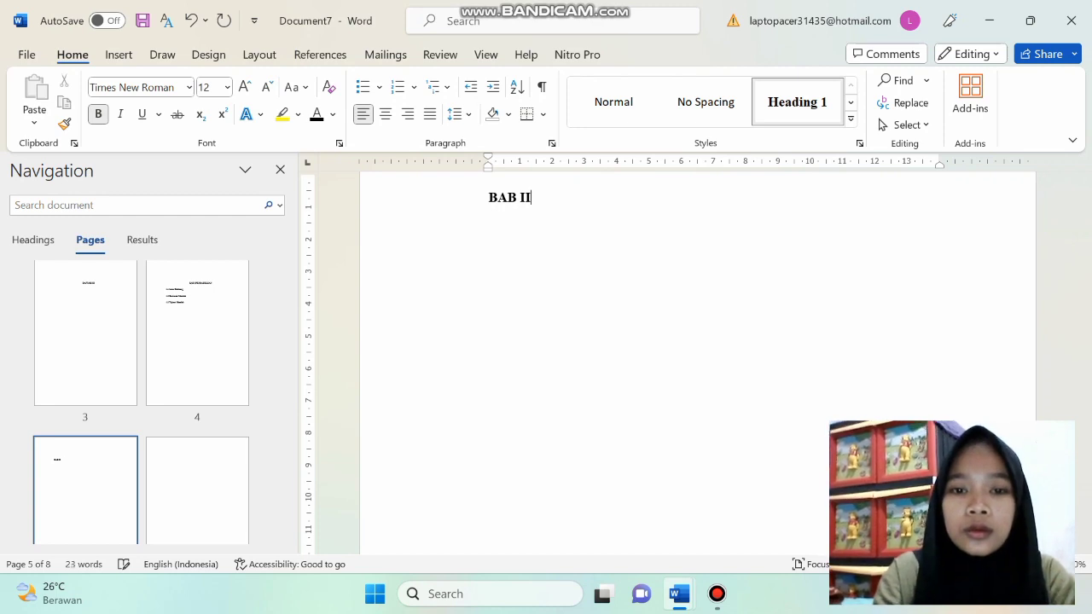
type("KAJ")
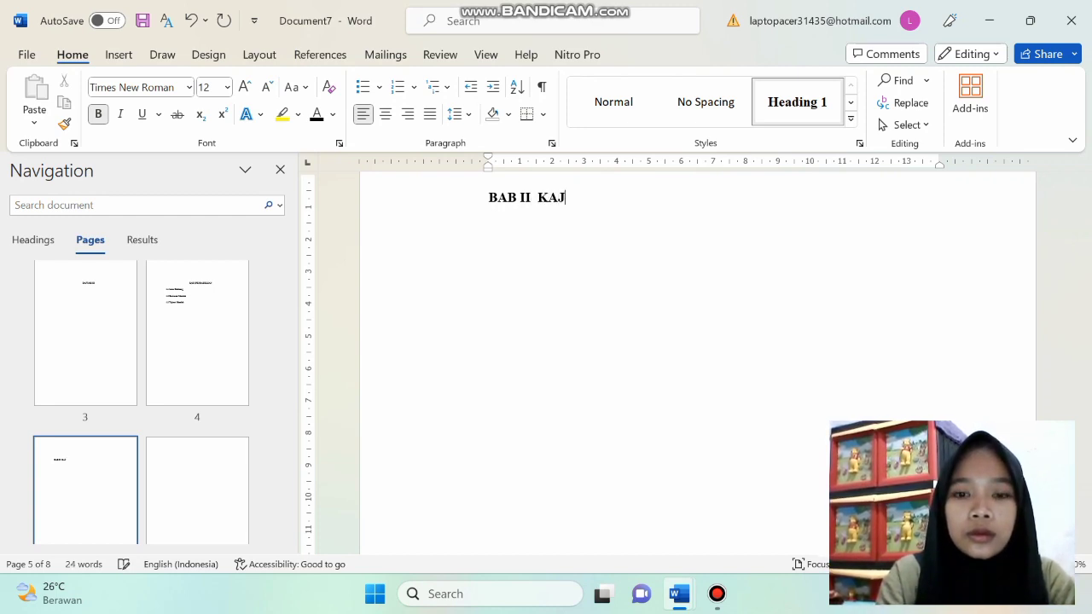
type("IAN PUSTAKA")
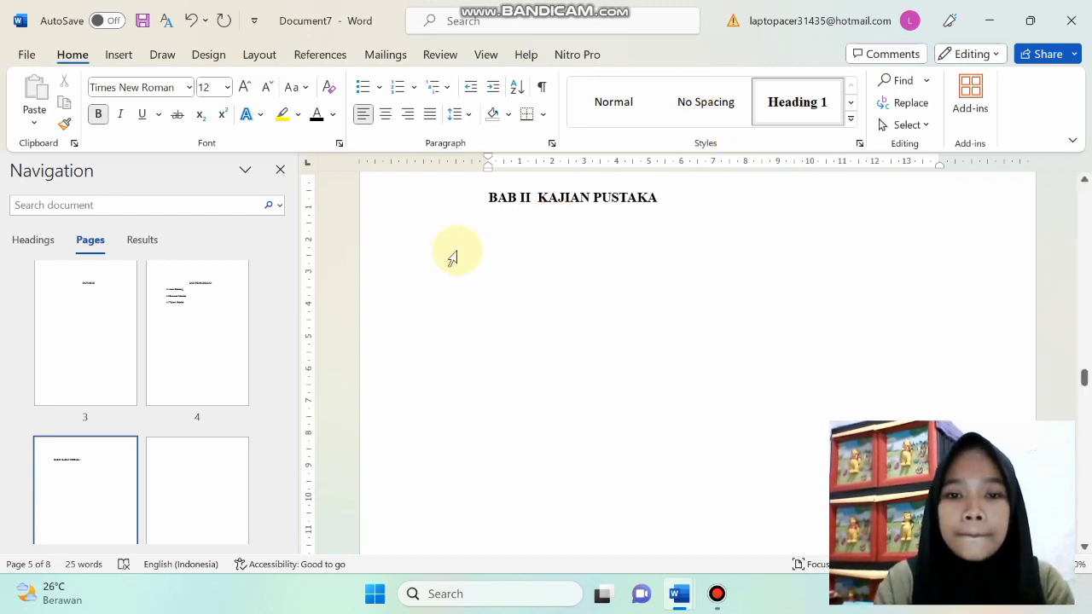
Center the "BAB II KAJIAN PUSTAKA" title on page 5 and place the cursor at its end
left_click_drag(488, 197, 675, 206)
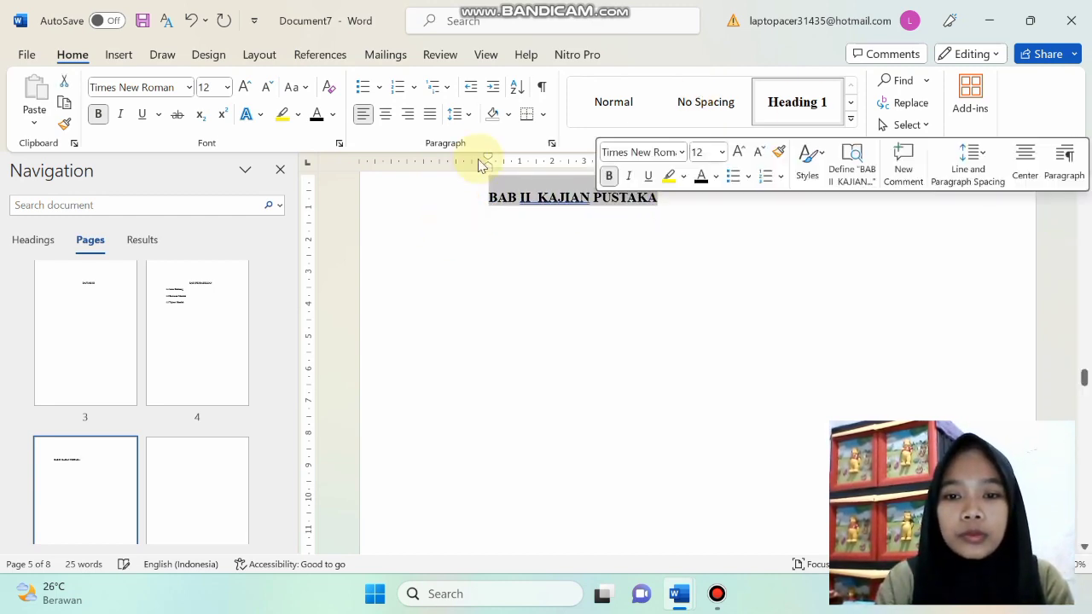
left_click(388, 118)
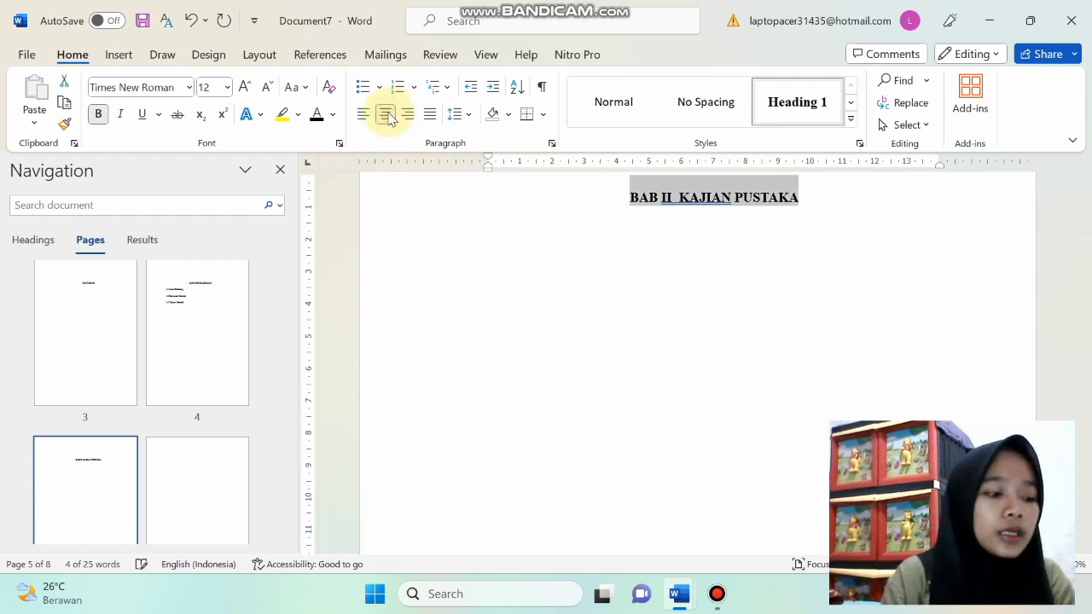
left_click(786, 241)
left_click(806, 200)
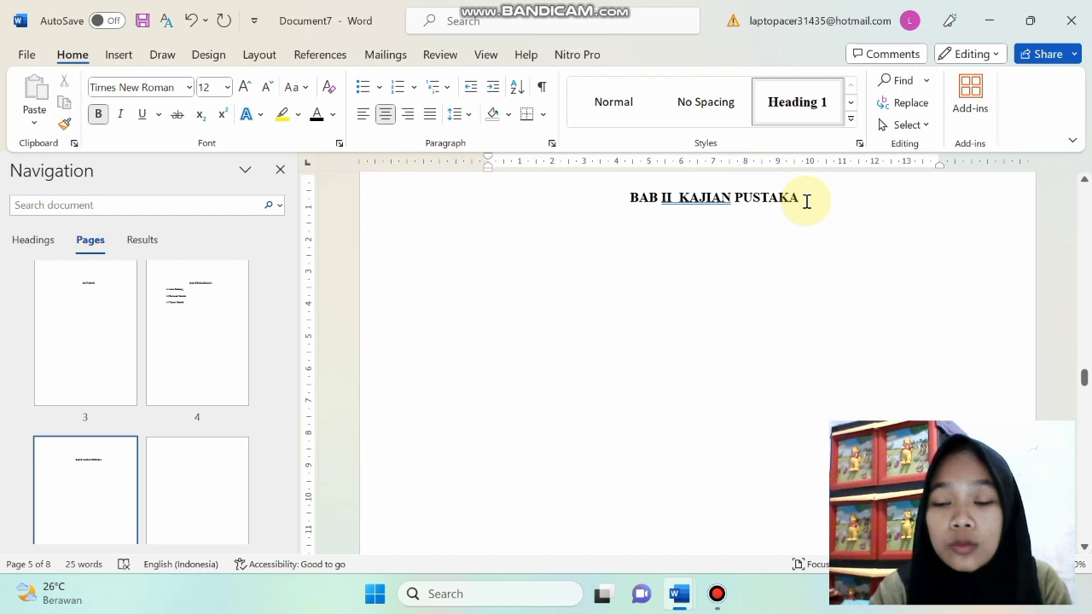
Add the subchapter heading "2.1 Pengertian Digitalisasi" in the Heading 2 style below the BAB II title
key("Return")
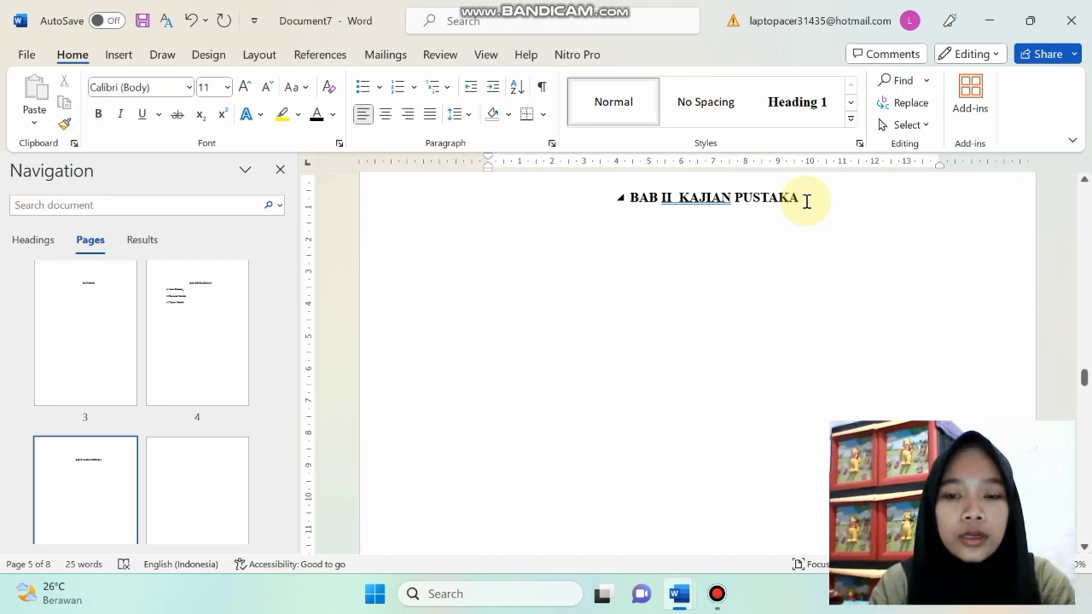
left_click(850, 118)
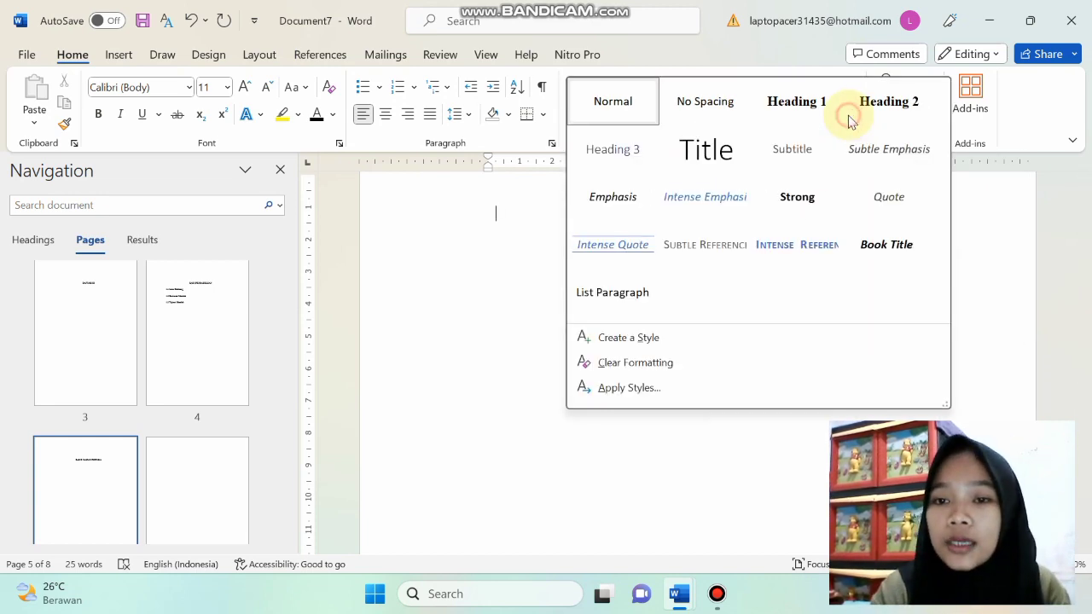
left_click(891, 104)
type("2")
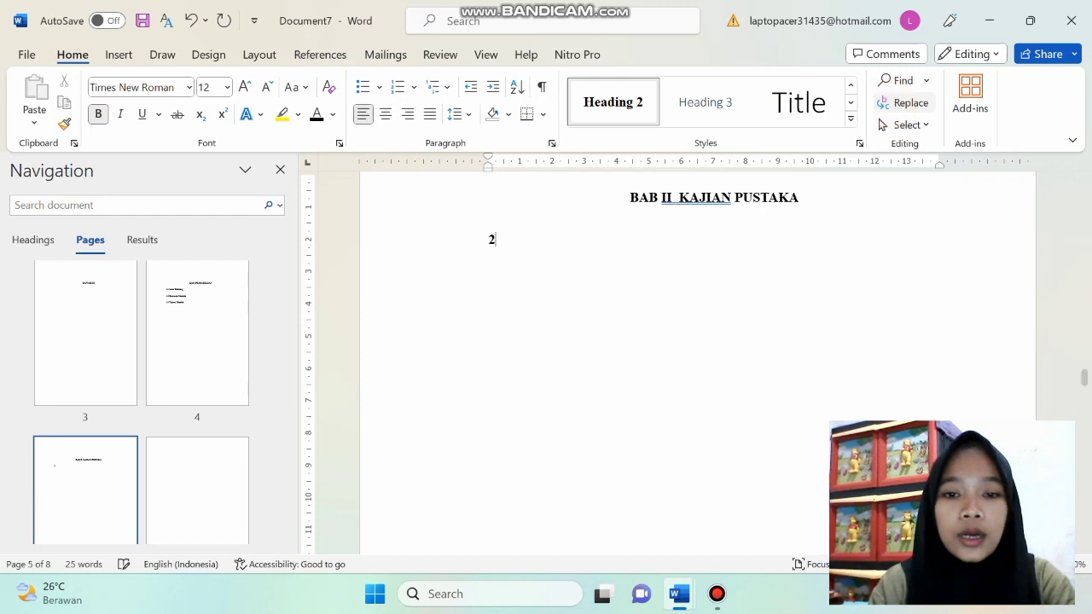
type(".1 P")
key("Caps_Lock")
type("engertian")
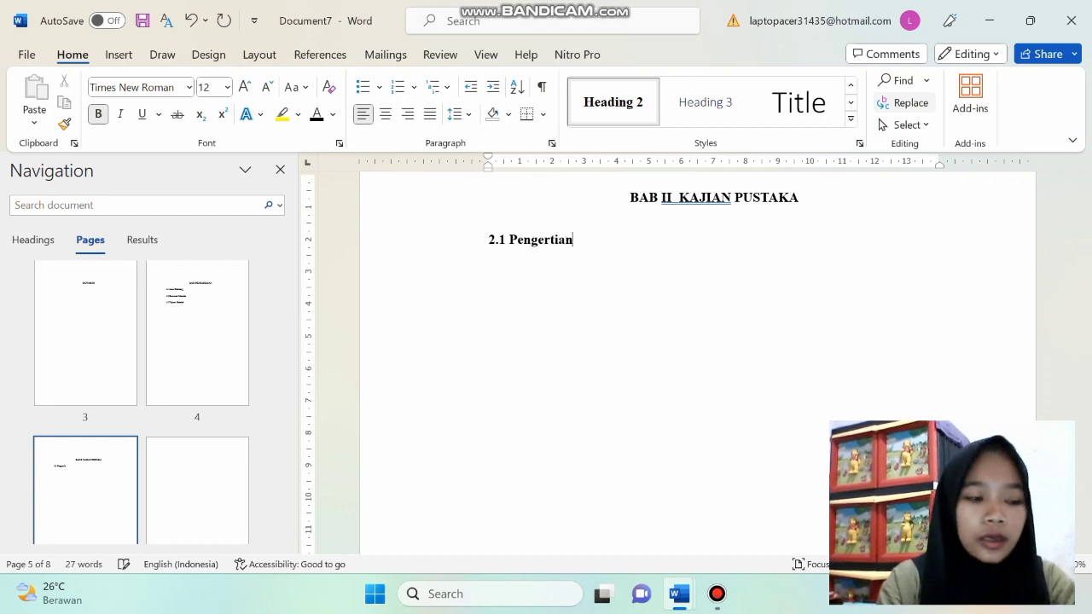
key("Caps_Lock")
type("D")
key("Caps_Lock")
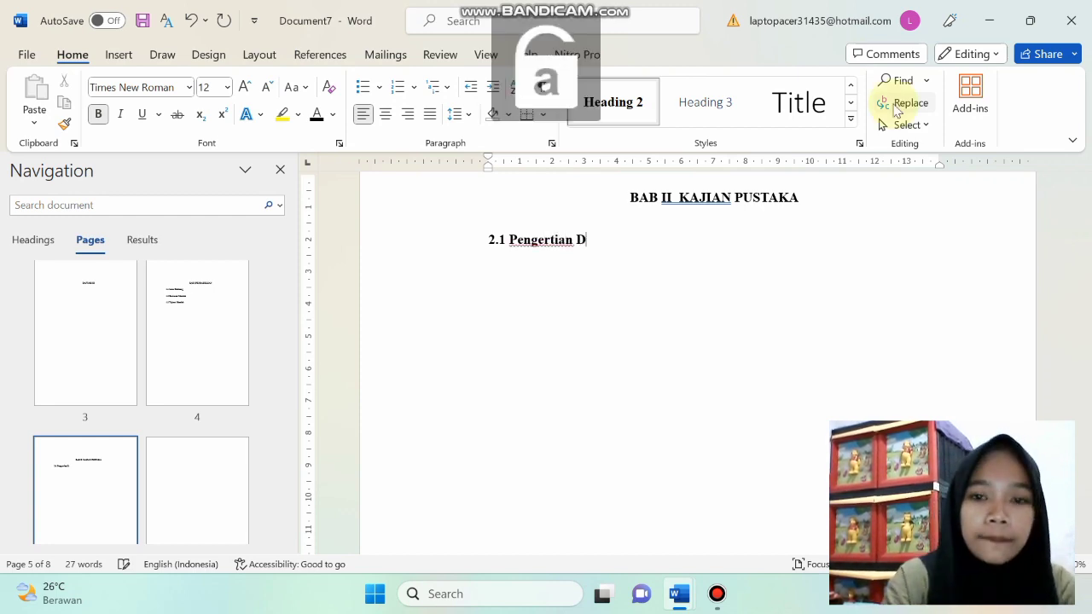
type("igitalia")
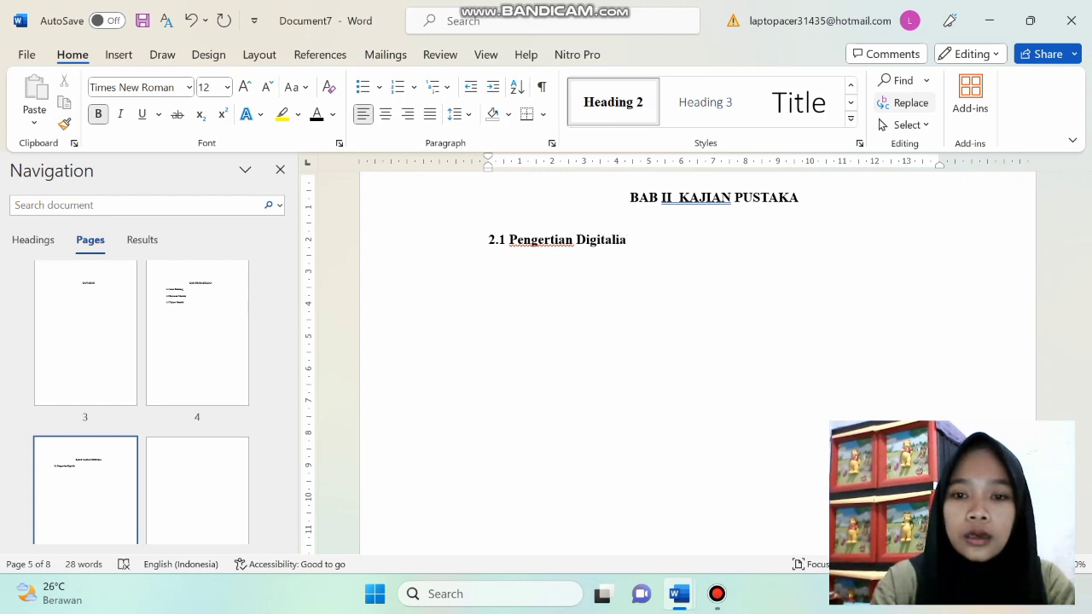
key("BackSpace")
type("sasi")
key("Return")
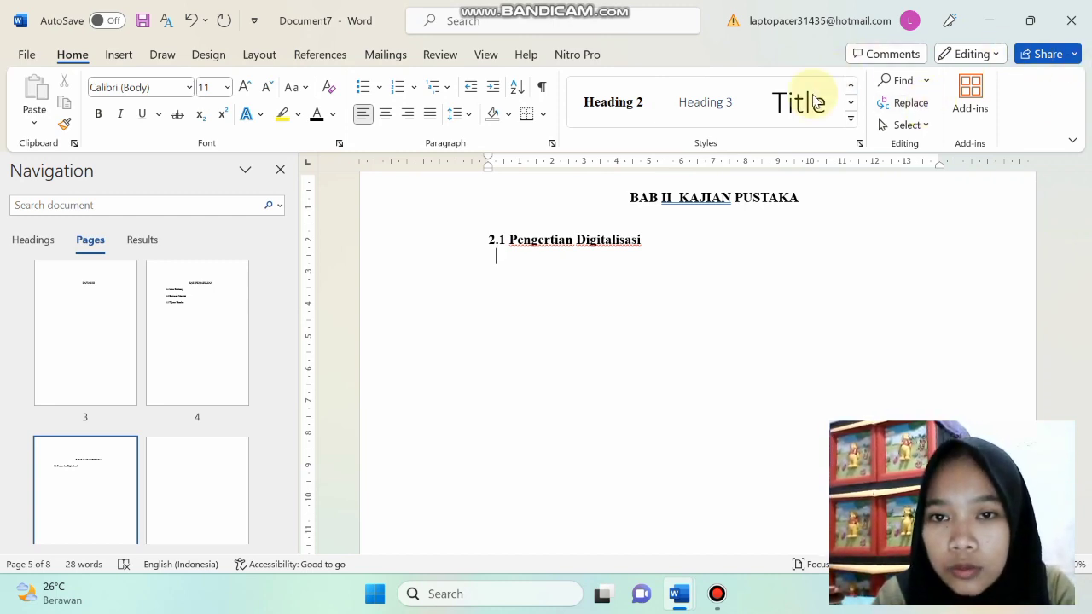
Add the subchapter heading "2.2 Pancasila Di Era Globalisasi" in the Heading 2 style below 2.1 on page 5
left_click(614, 102)
type("2")
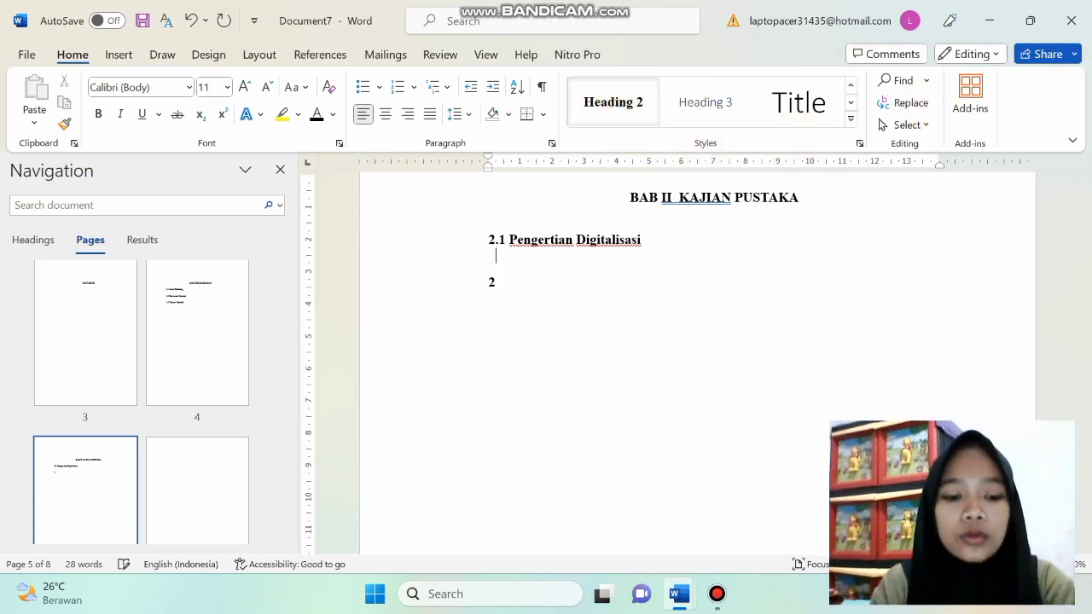
type(".2")
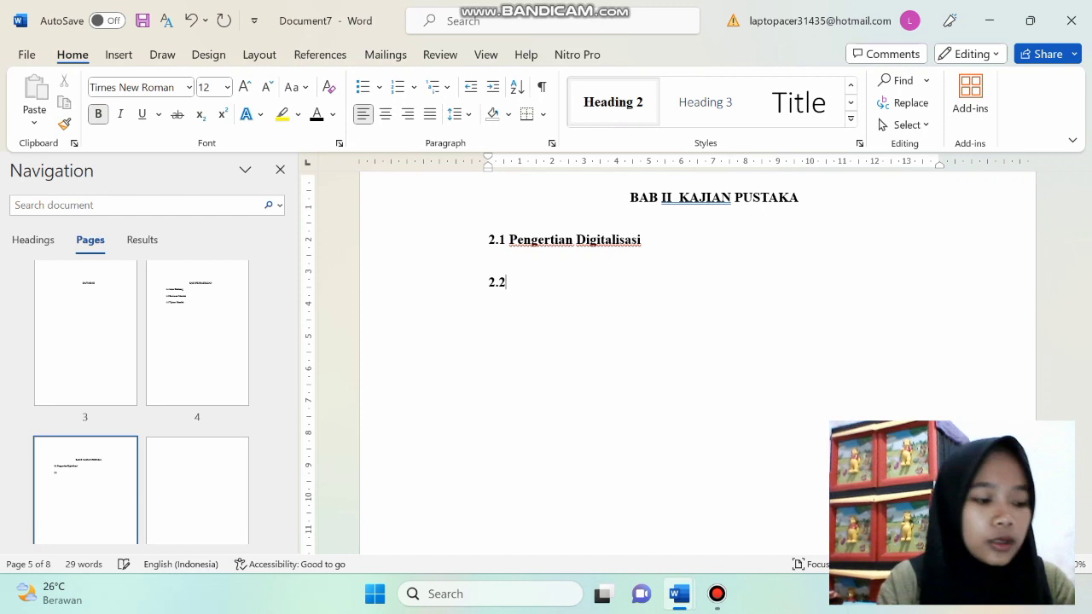
type(" p")
key("BackSpace")
key("Caps_Lock")
type("O")
key("BackSpace")
type("P")
key("Caps_Lock")
type("a")
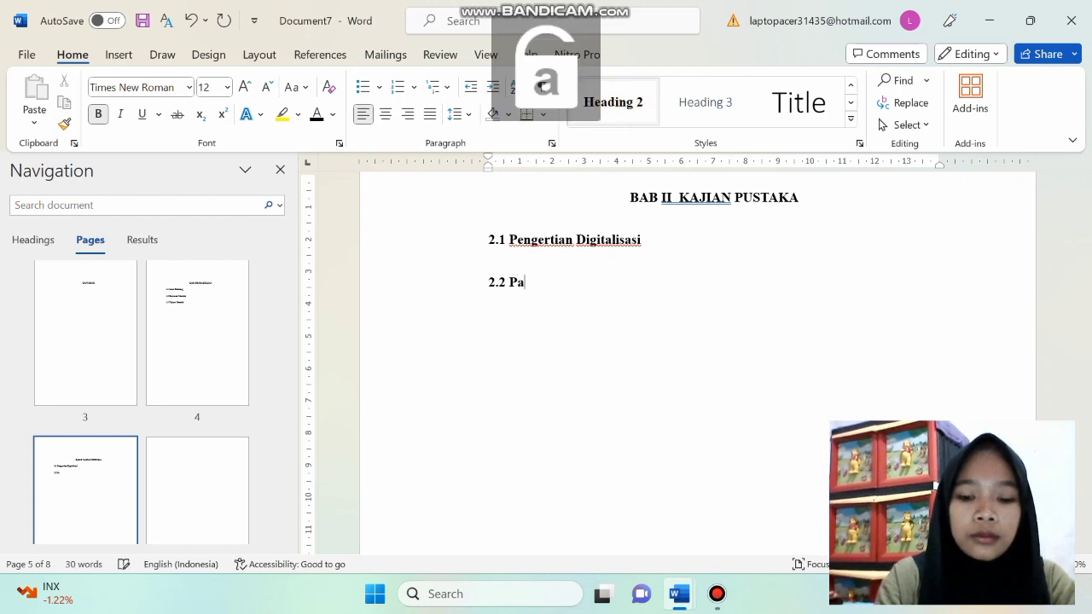
type("ncasila")
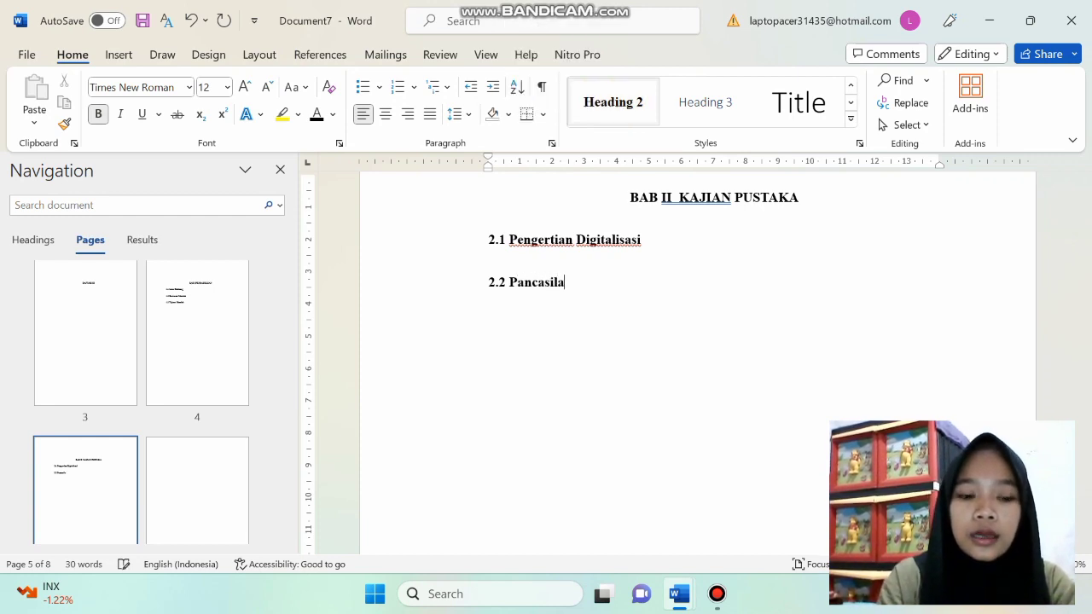
key("Caps_Lock")
type("D")
key("Caps_Lock")
type("i")
key("Caps_Lock")
type("E")
key("Caps_Lock")
type("ra")
key("Caps_Lock")
type("D")
key("Caps_Lock")
type("igita")
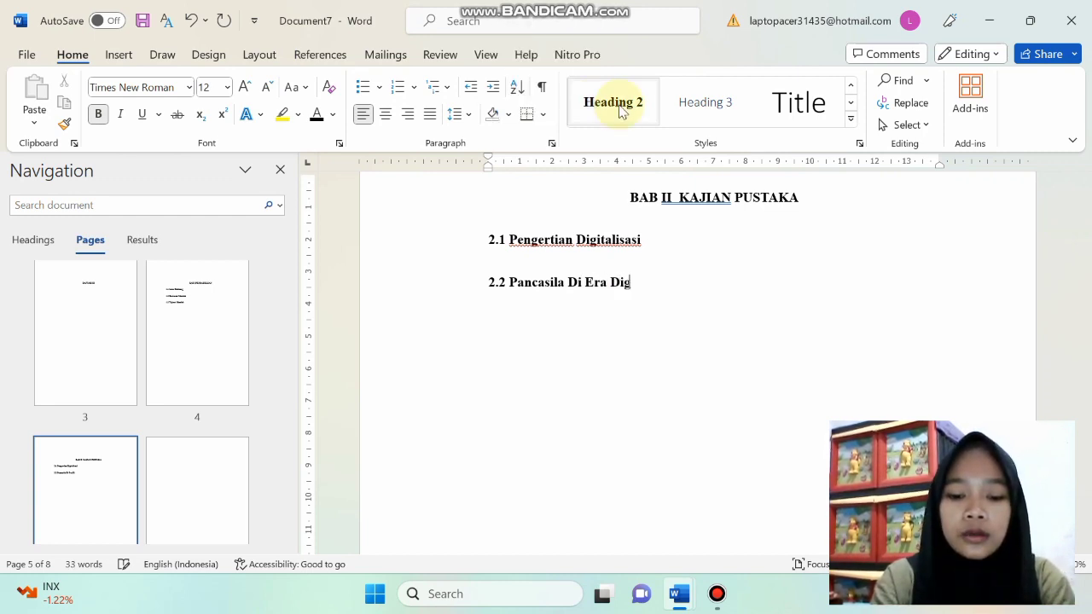
key("BackSpace")
key("BackSpace")
key("BackSpace")
key("BackSpace")
key("BackSpace")
key("BackSpace")
key("BackSpace")
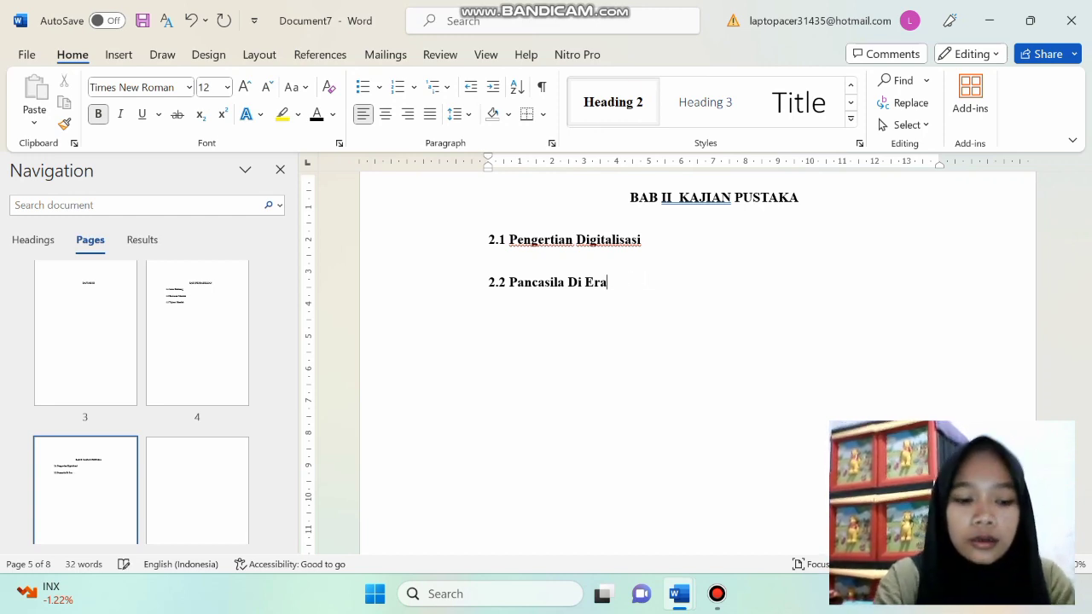
key("Caps_Lock")
type("G")
key("Caps_Lock")
type("lob")
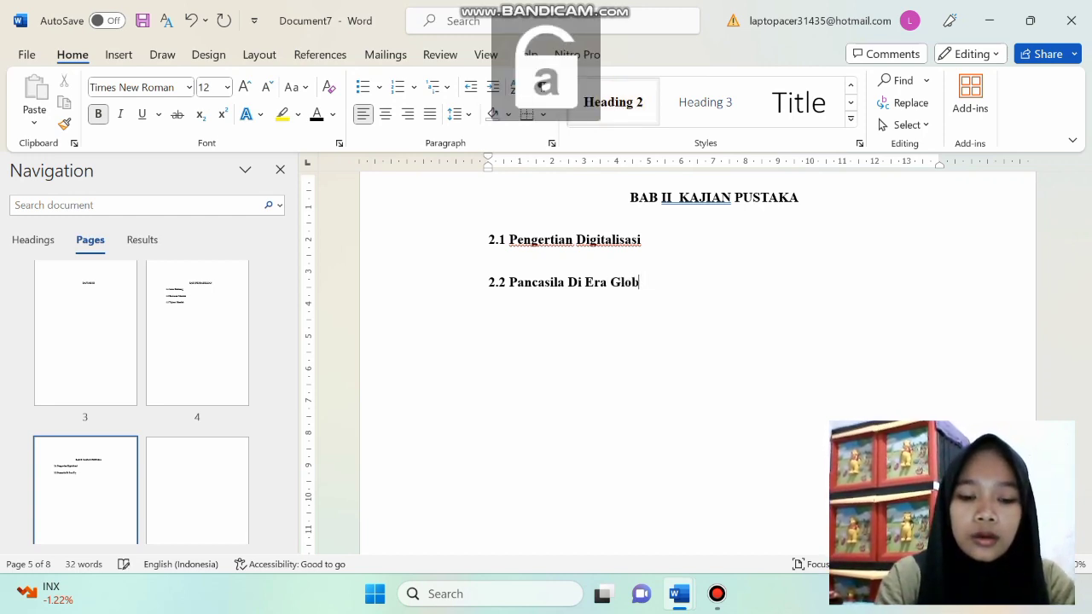
type("alisasi")
key("Return")
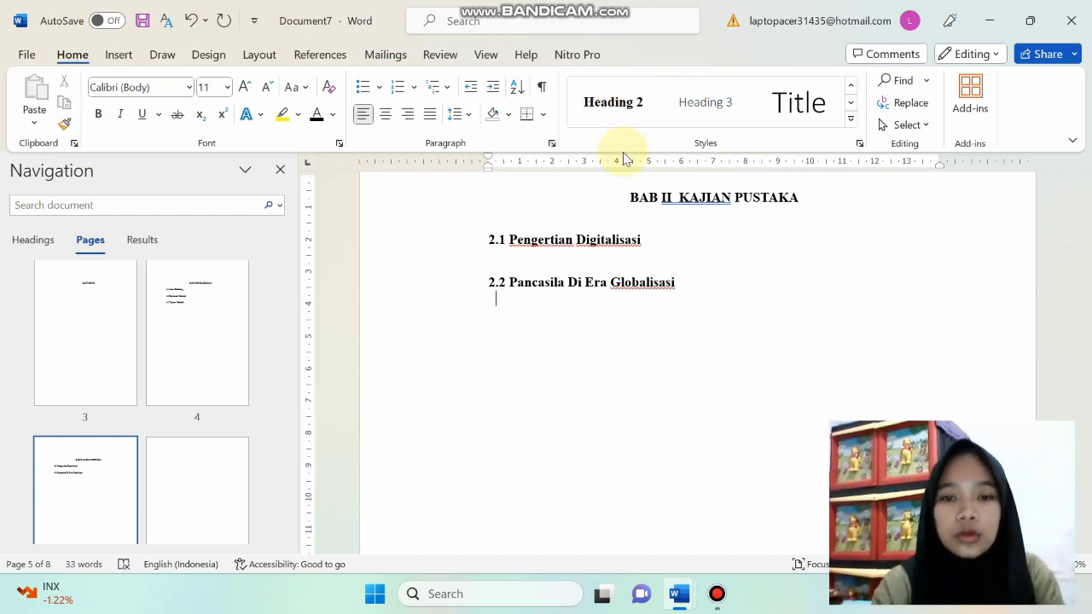
Add the subchapter heading "2.3 Aktualisasi Pancasila Di Era Globalisasi" in the Heading 2 style below 2.2
left_click(641, 115)
key("Return")
type("2.3")
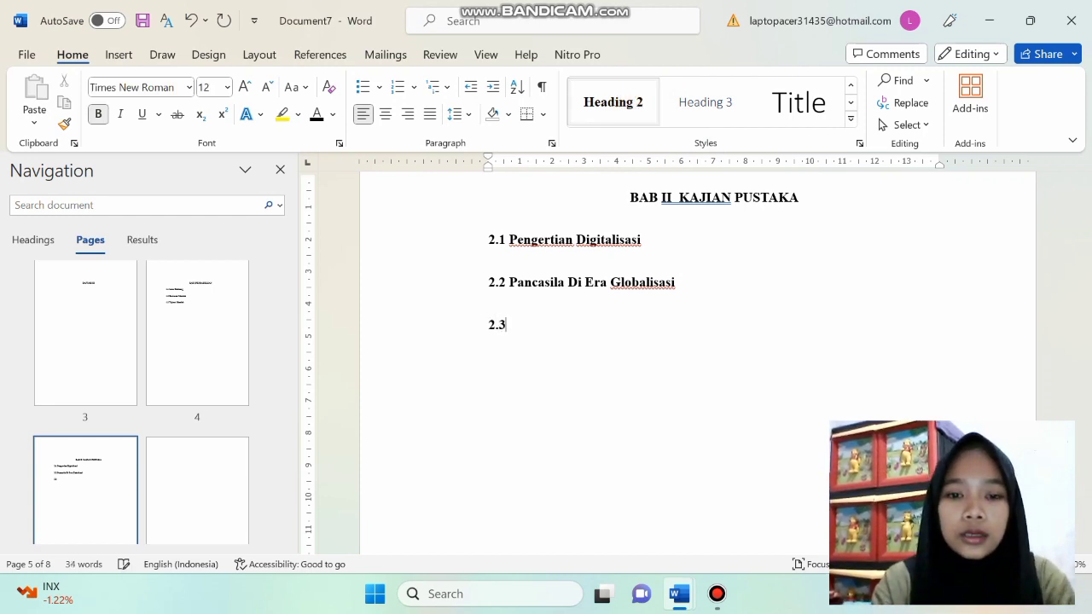
type(" Ak")
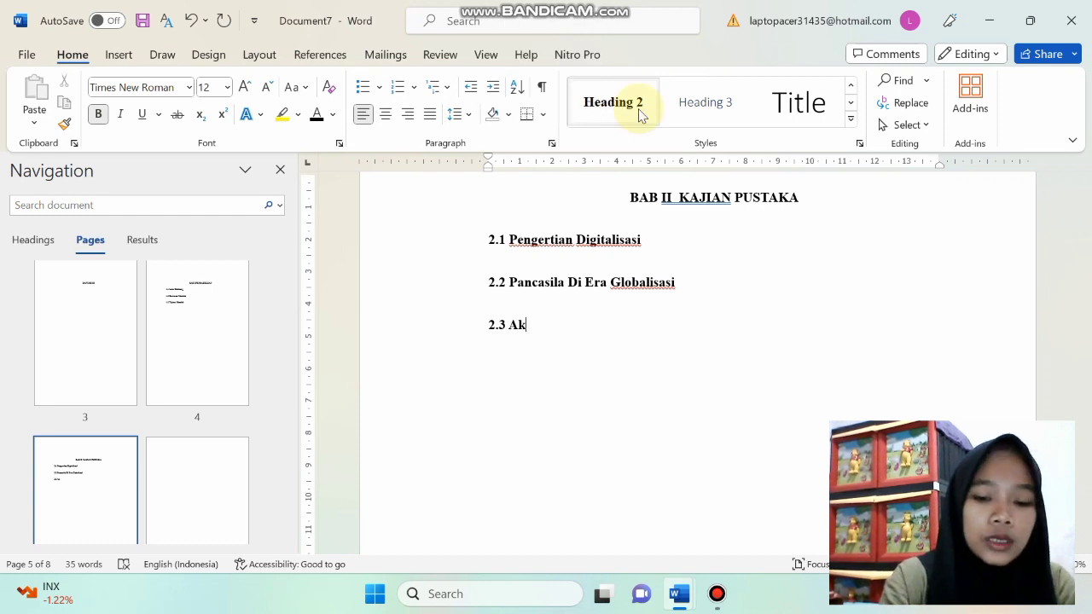
type("tualisa")
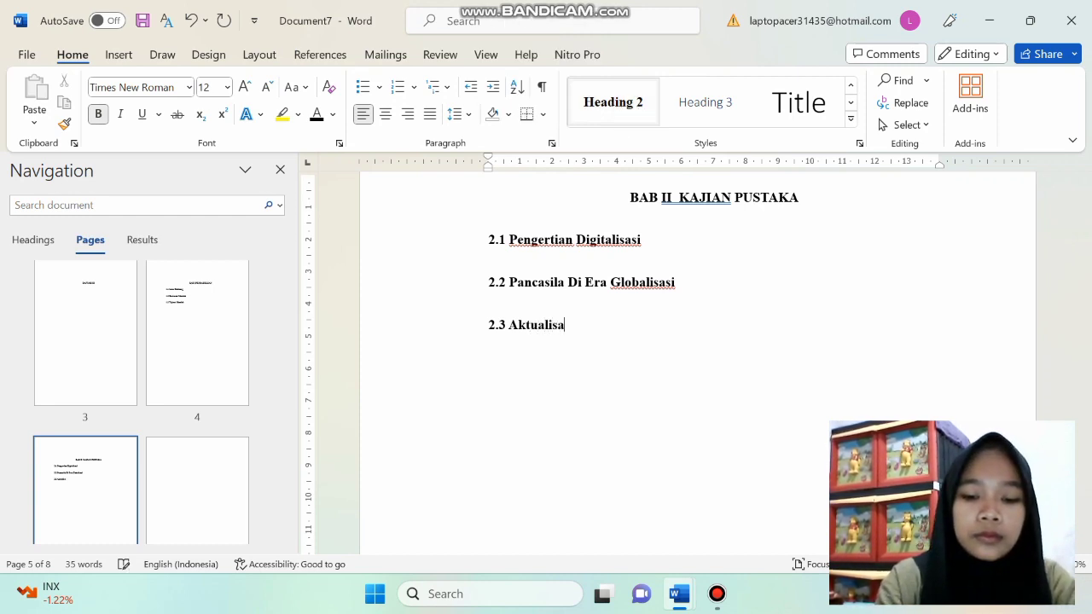
type("si")
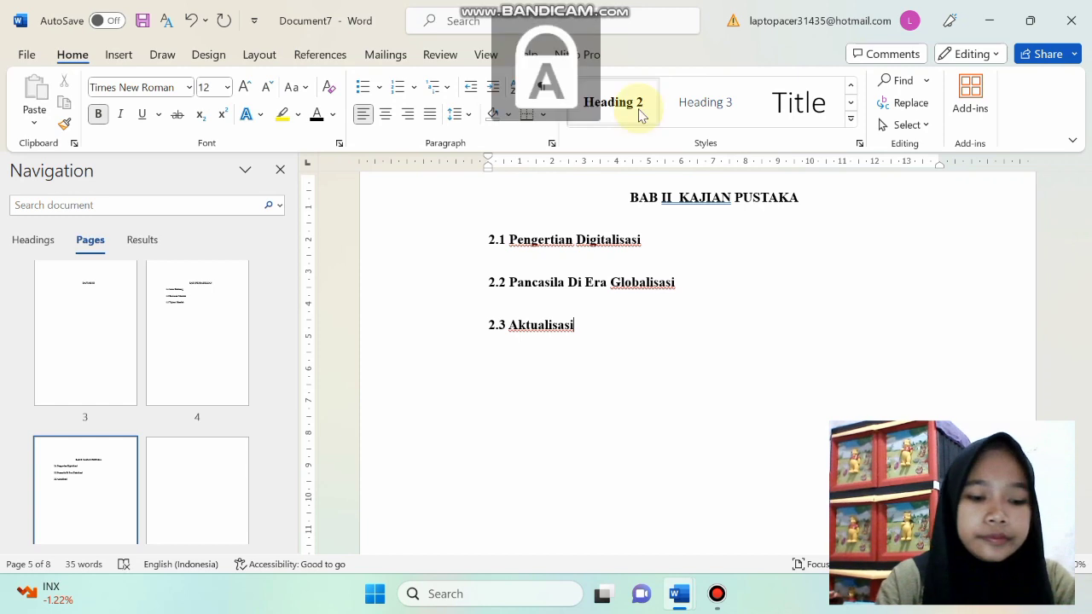
type(" Pancasi")
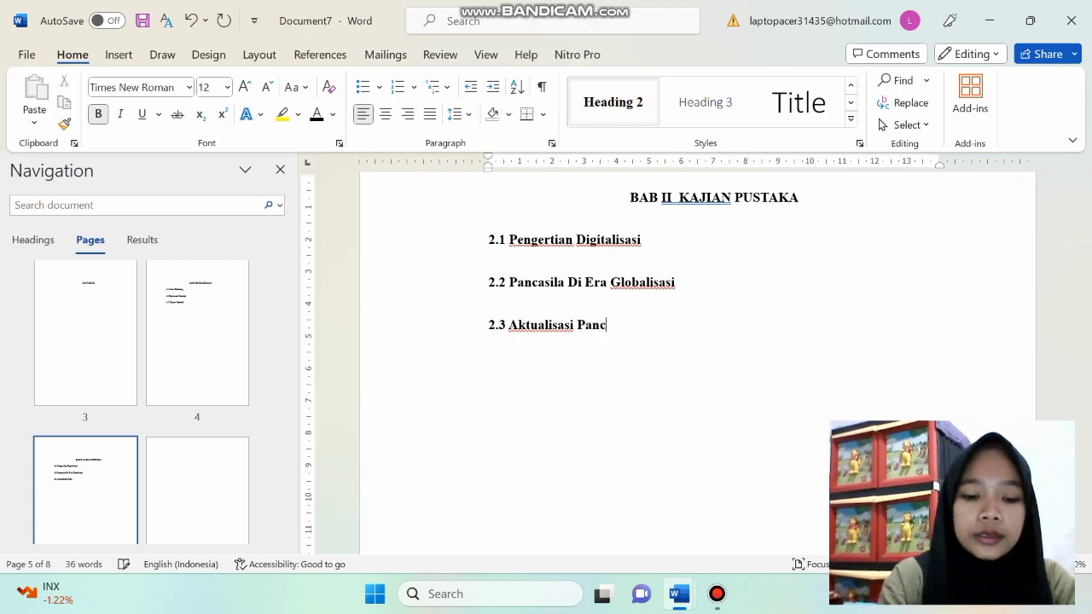
key("Caps_Lock")
type("la D")
key("Caps_Lock")
type("i")
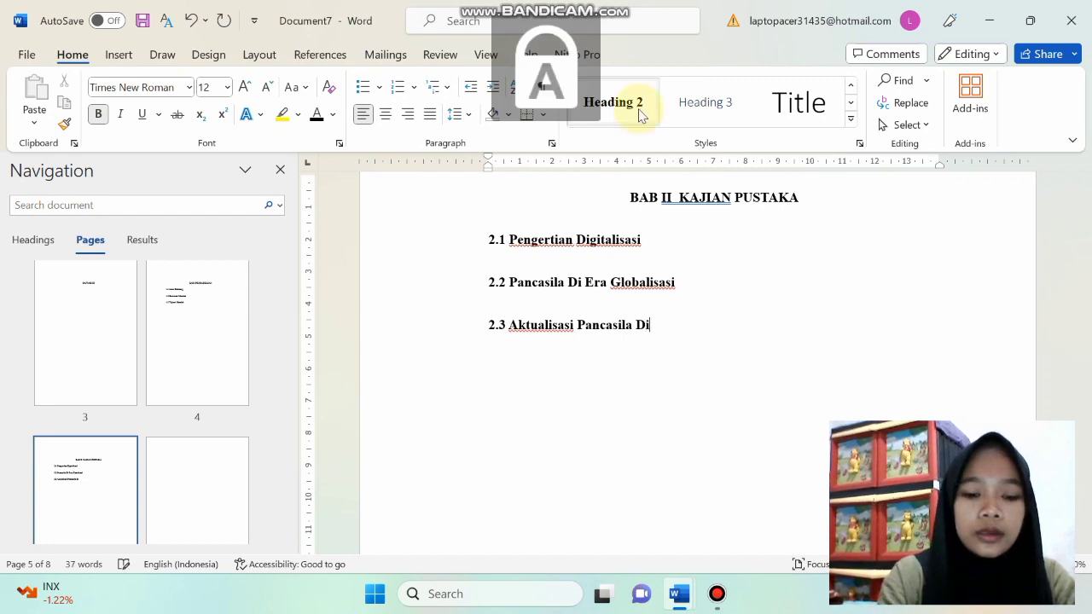
type(" E")
key("Caps_Lock")
type("ra")
key("Caps_Lock")
type("G")
key("Caps_Lock")
type("loba")
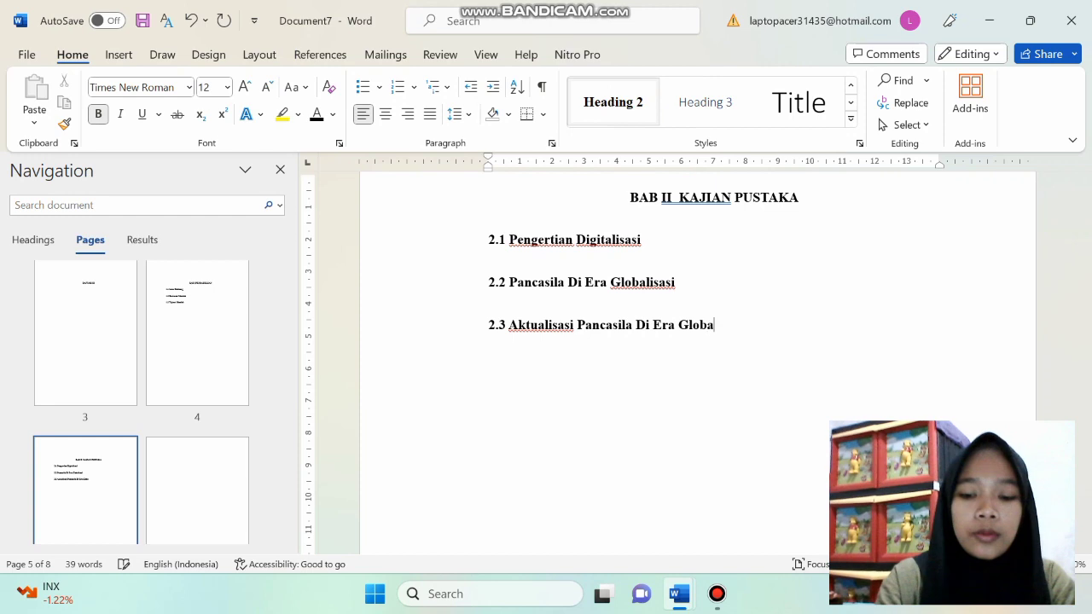
type("lisasi")
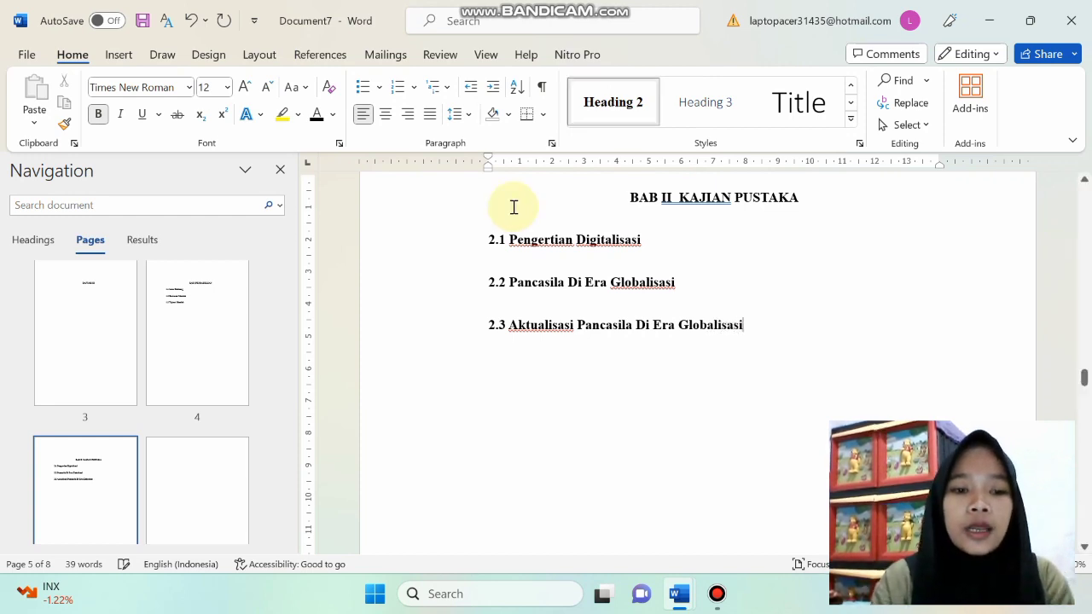
Go to page 6 and add the centered chapter title "BAB III PEMBAHASAN" in the Heading 1 style
left_click_drag(281, 348, 275, 411)
left_click(207, 356)
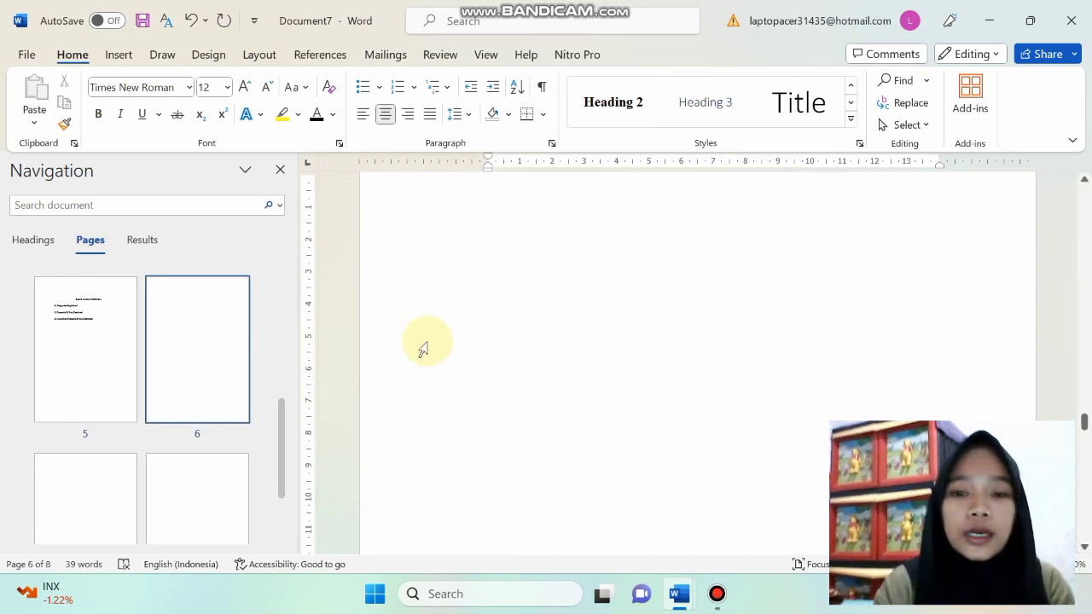
left_click(850, 119)
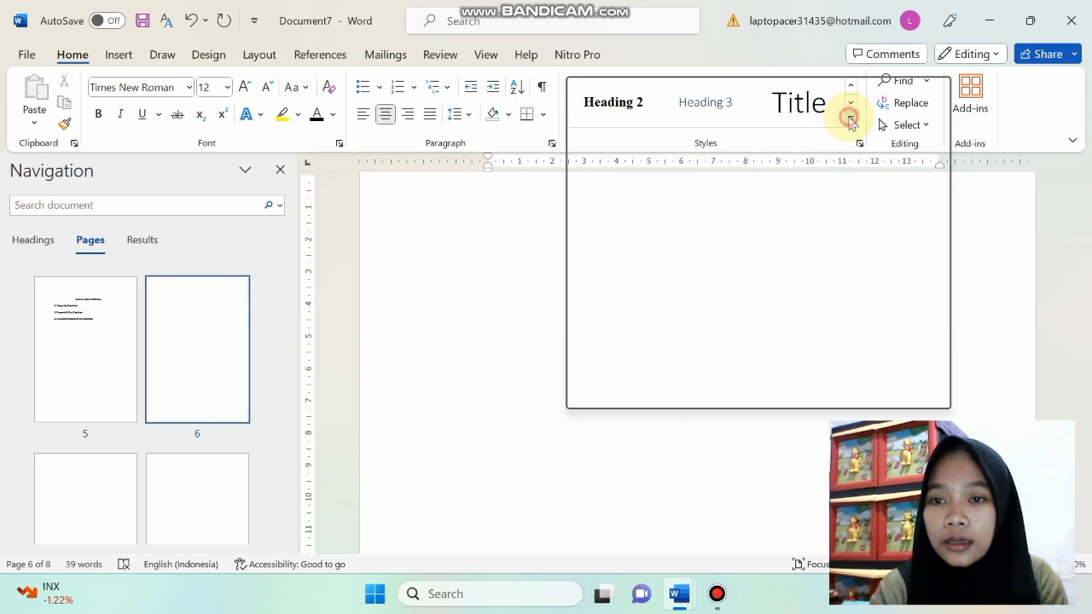
left_click(805, 111)
type("b")
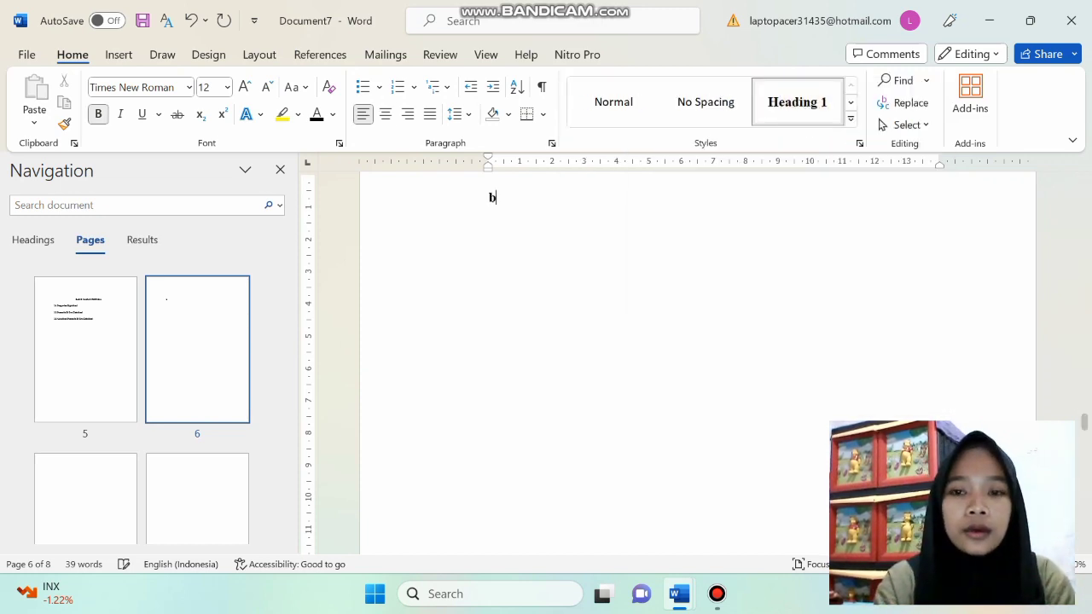
key("BackSpace")
type("BAB III PEMBAHASAN")
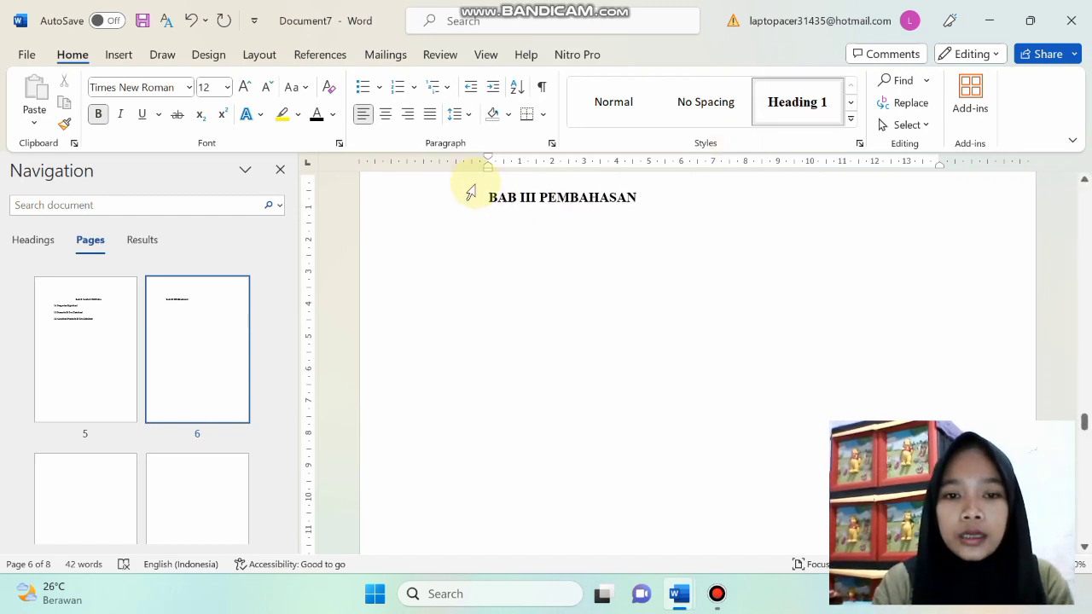
left_click_drag(490, 193, 638, 199)
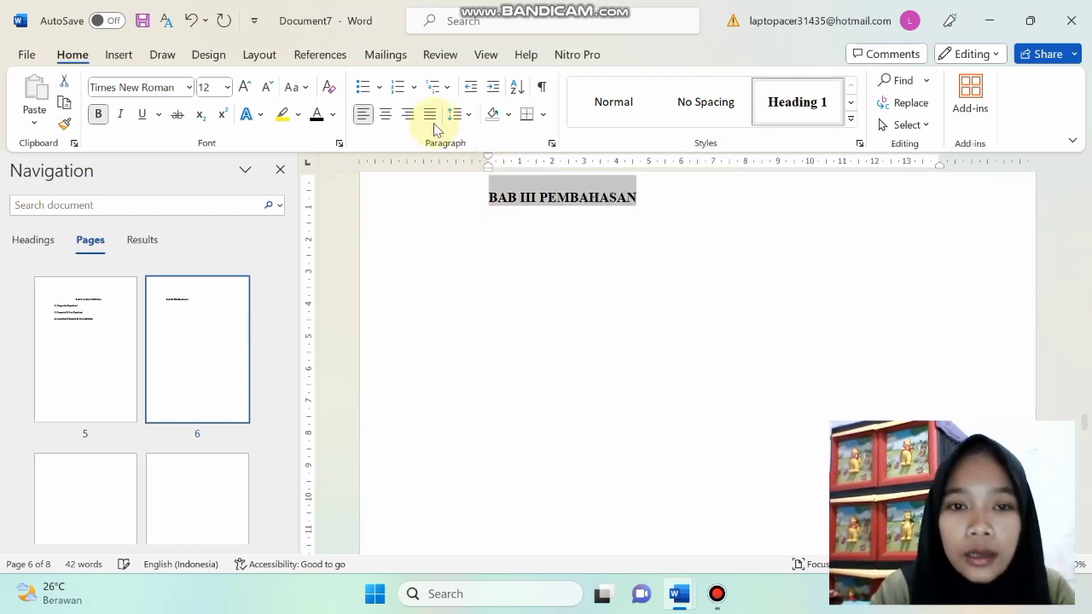
left_click(386, 116)
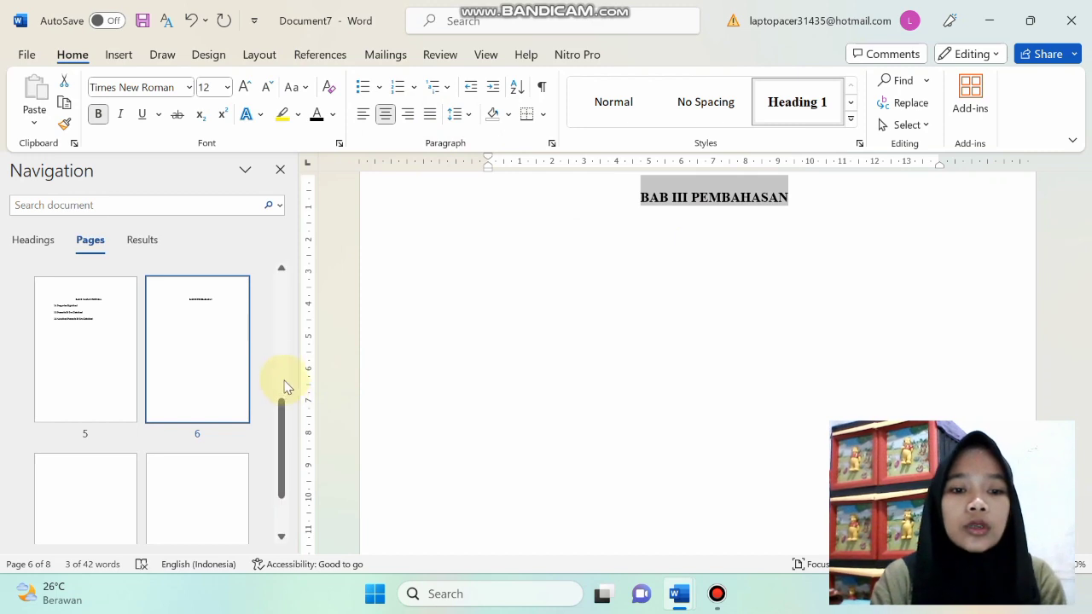
Go to page 7 and add the centered chapter title "BAB IV KESIMPULAN" in the Heading 1 style
left_click_drag(280, 412, 280, 444)
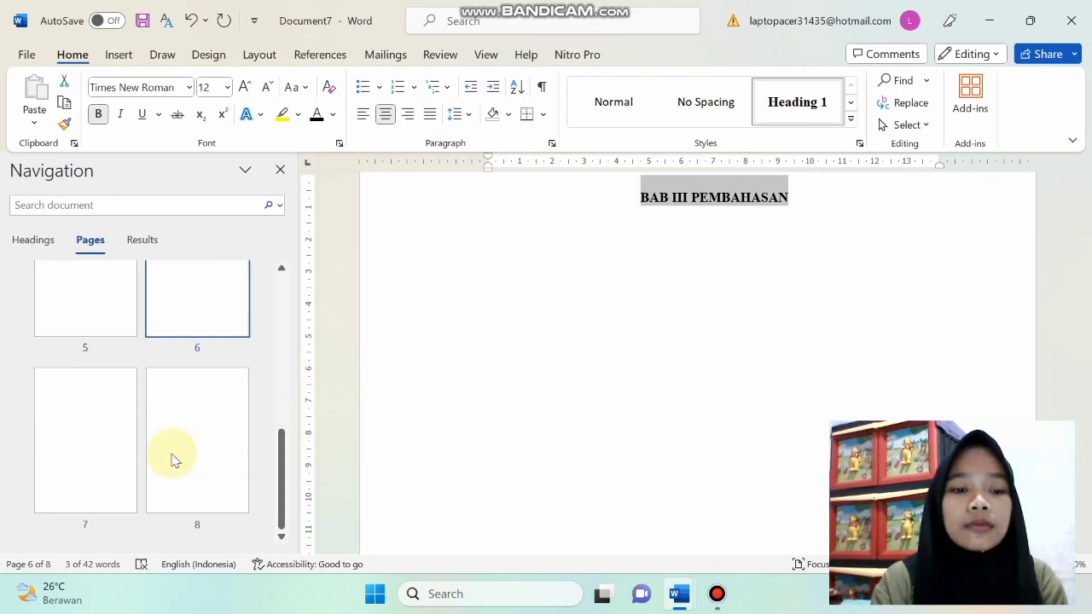
left_click(79, 485)
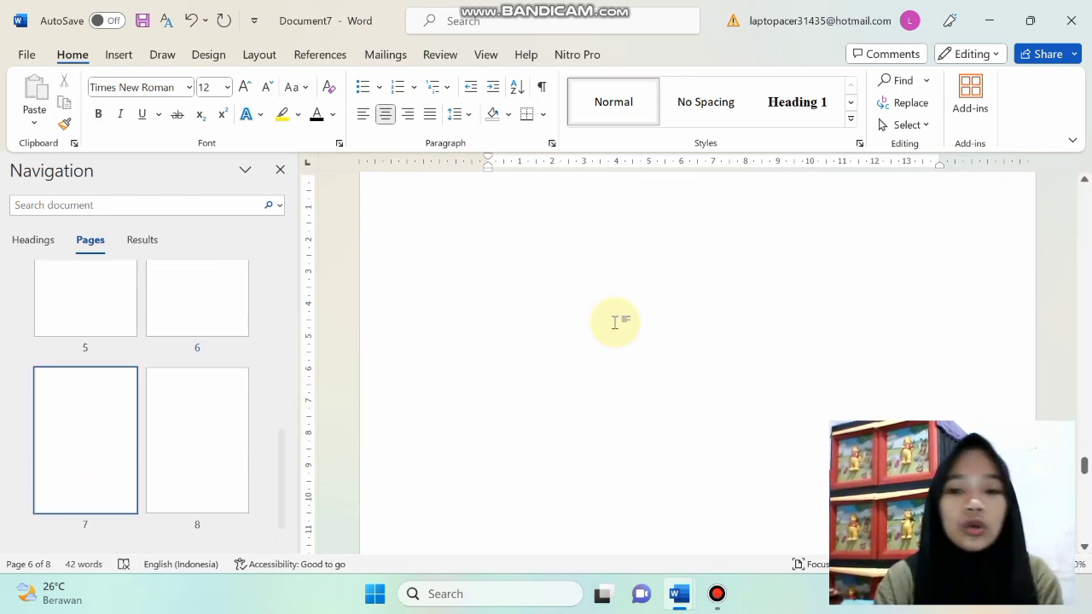
left_click(815, 107)
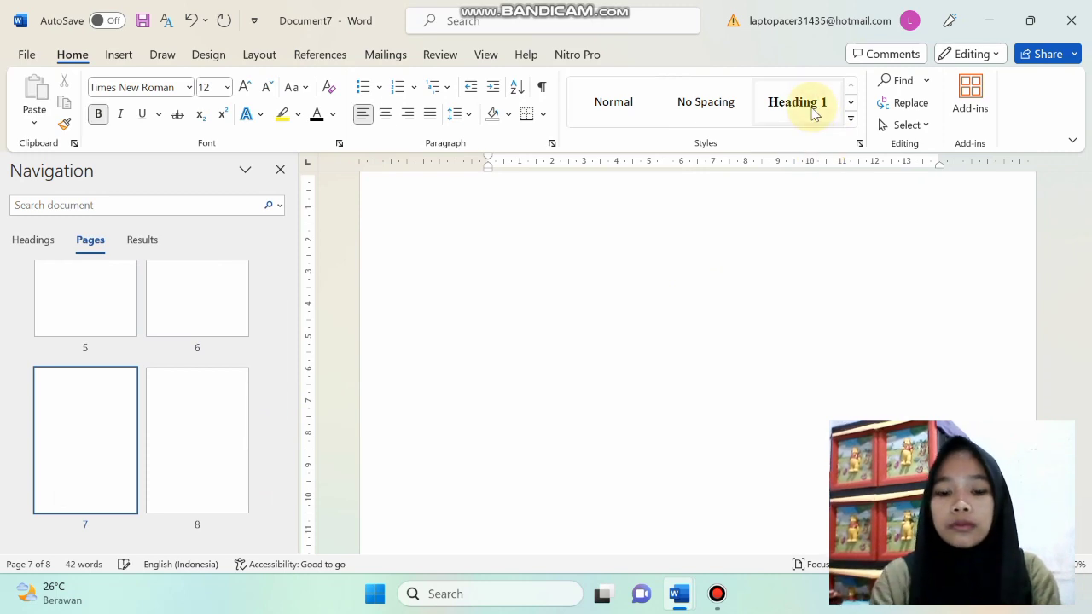
type("BAB IV KESIMPULAN")
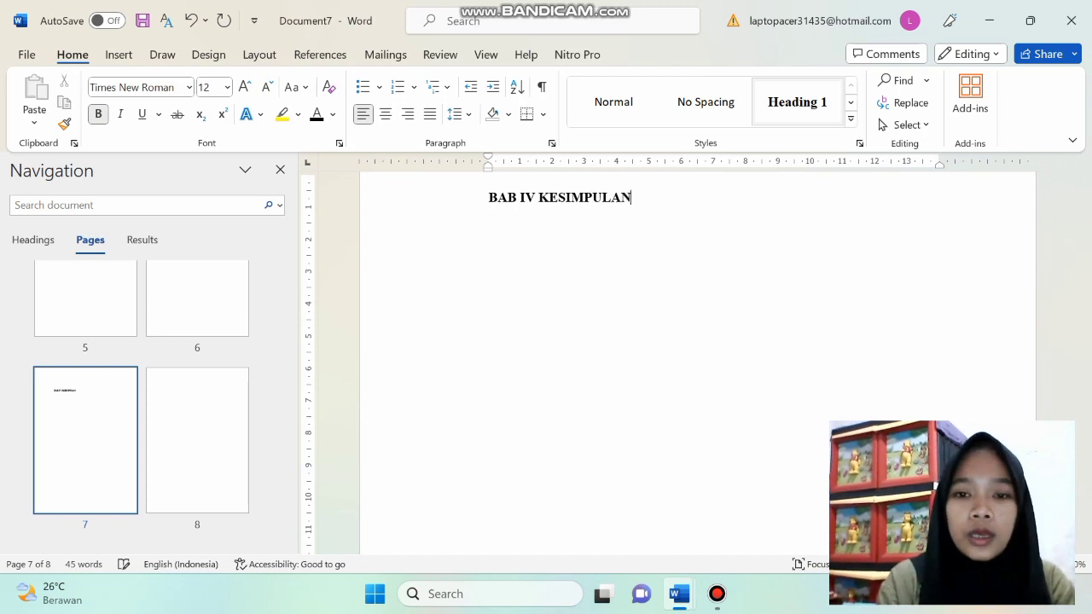
left_click_drag(485, 194, 670, 200)
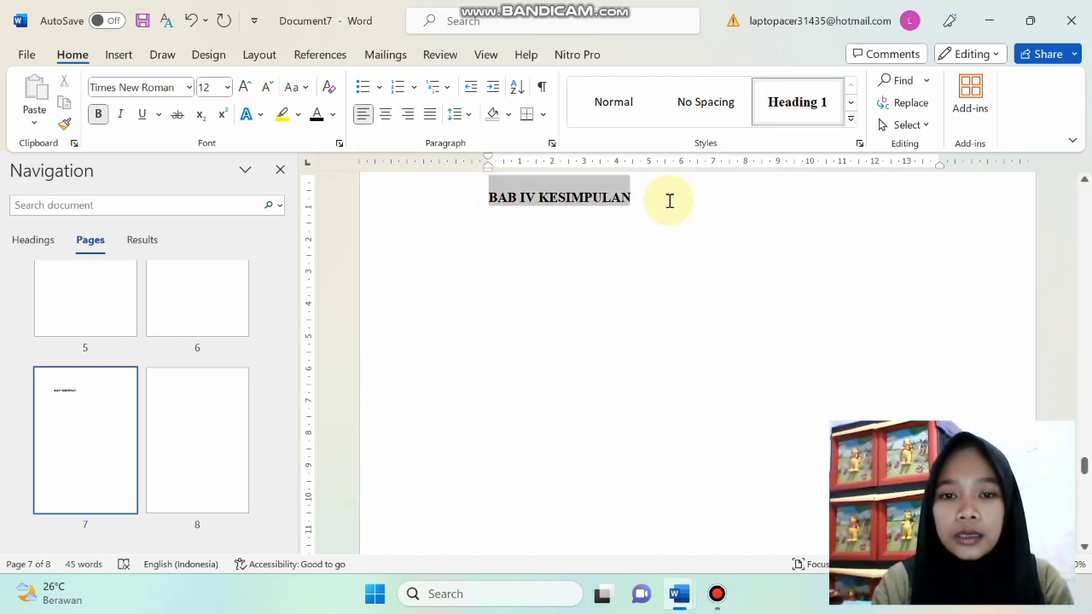
left_click(386, 114)
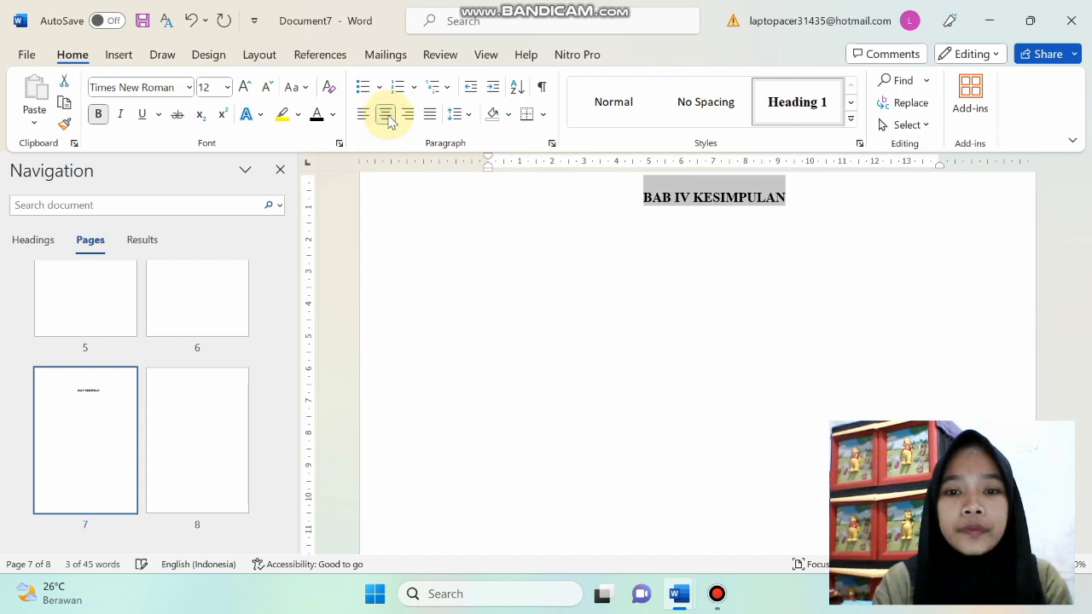
left_click(638, 384)
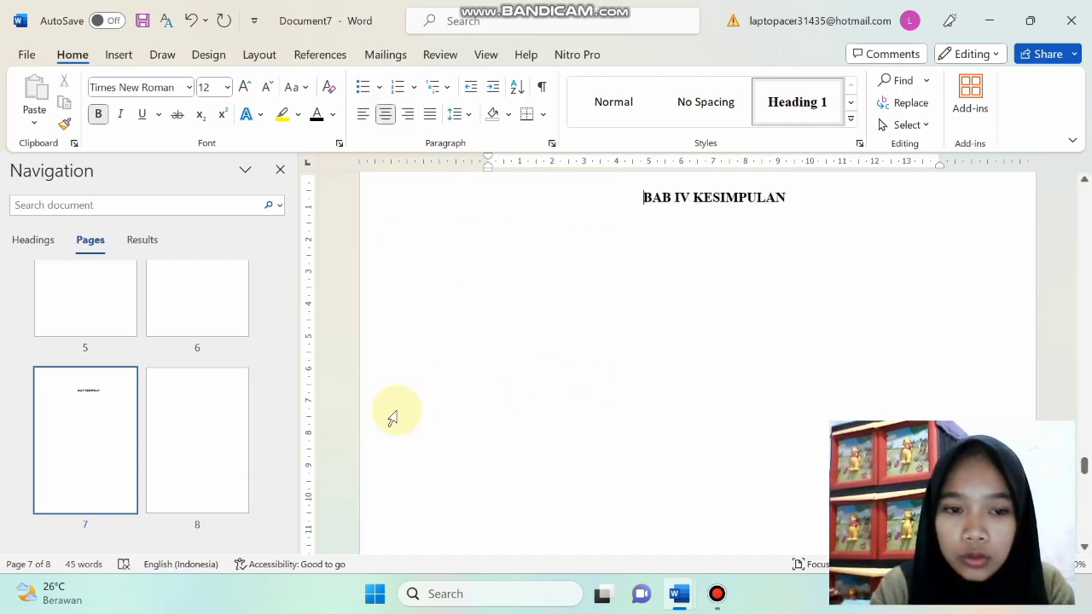
Go to page 8 and add the centered title "DAFTAR PUSTAKA" in the Heading 1 style
left_click(234, 447)
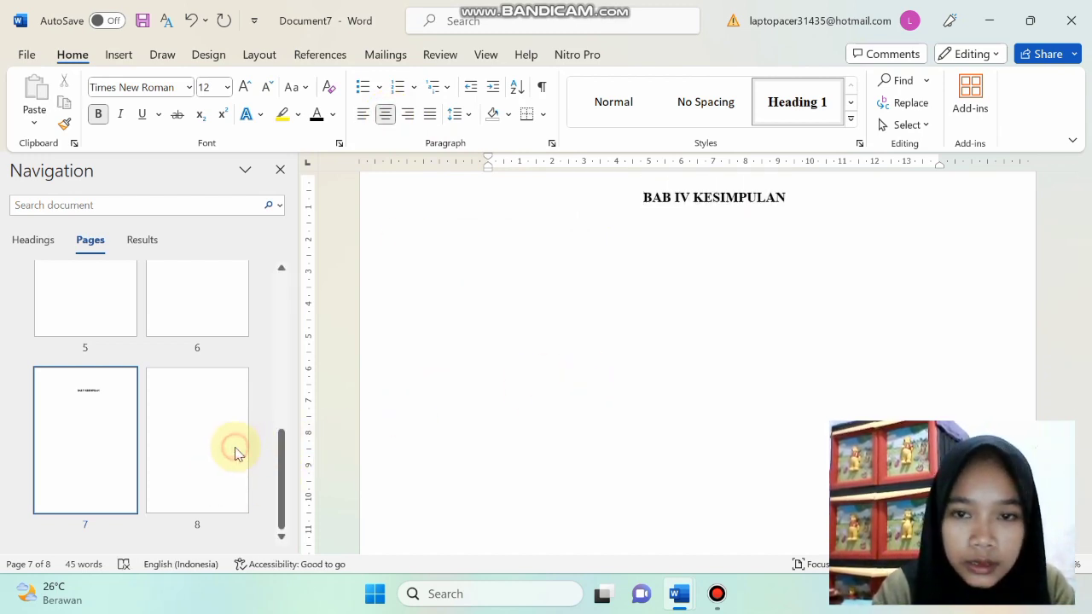
left_click(814, 102)
type("DAFTAR PUSTAKA")
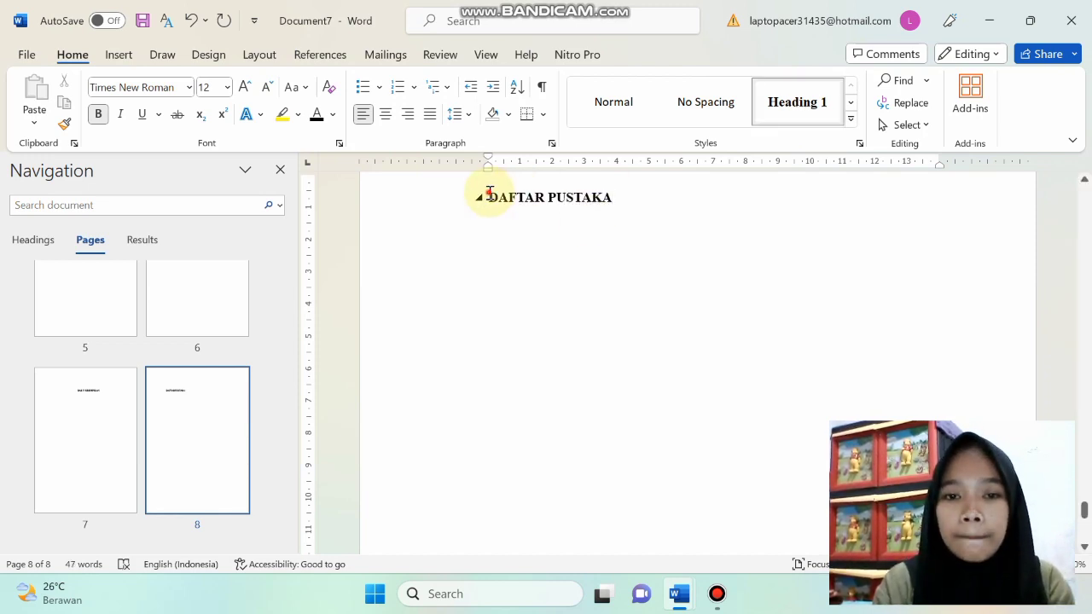
left_click_drag(489, 192, 631, 188)
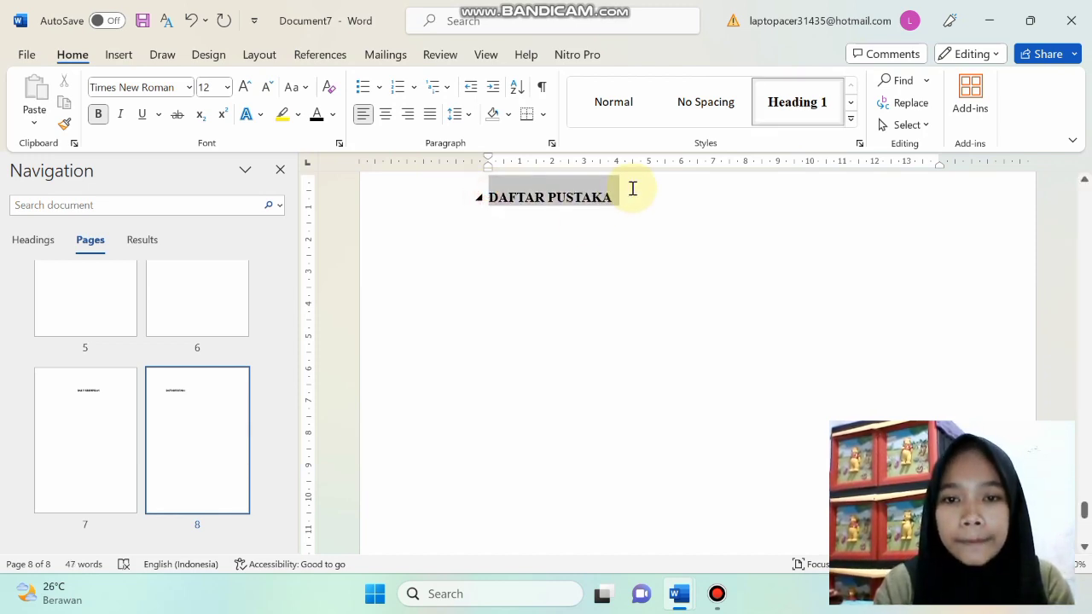
left_click(384, 114)
left_click(602, 303)
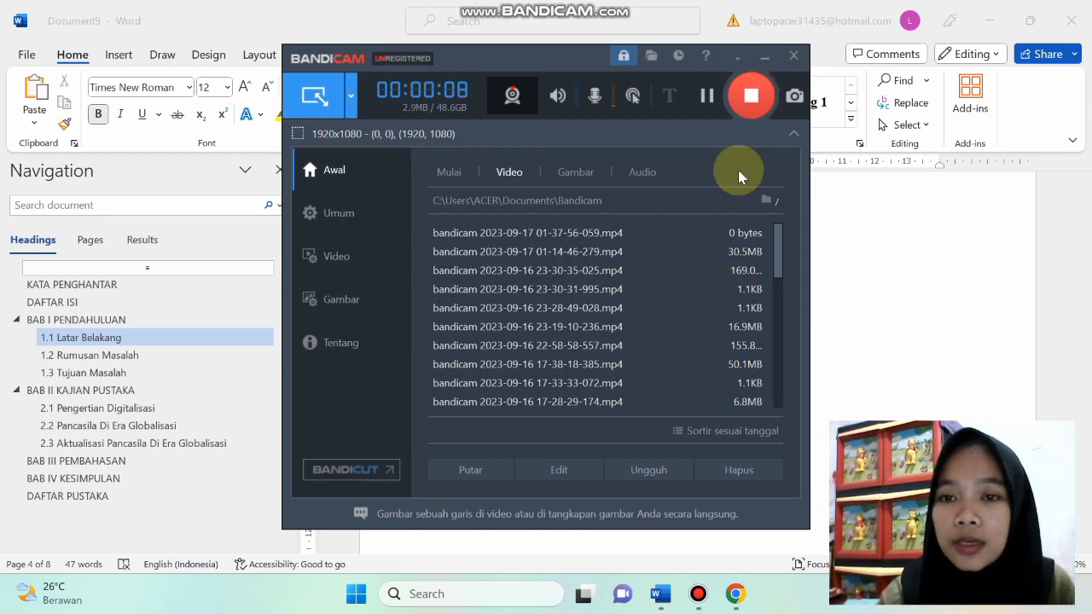
Start a new body text line directly below the "1.1 Latar Belakang" heading on page 4
left_click(764, 56)
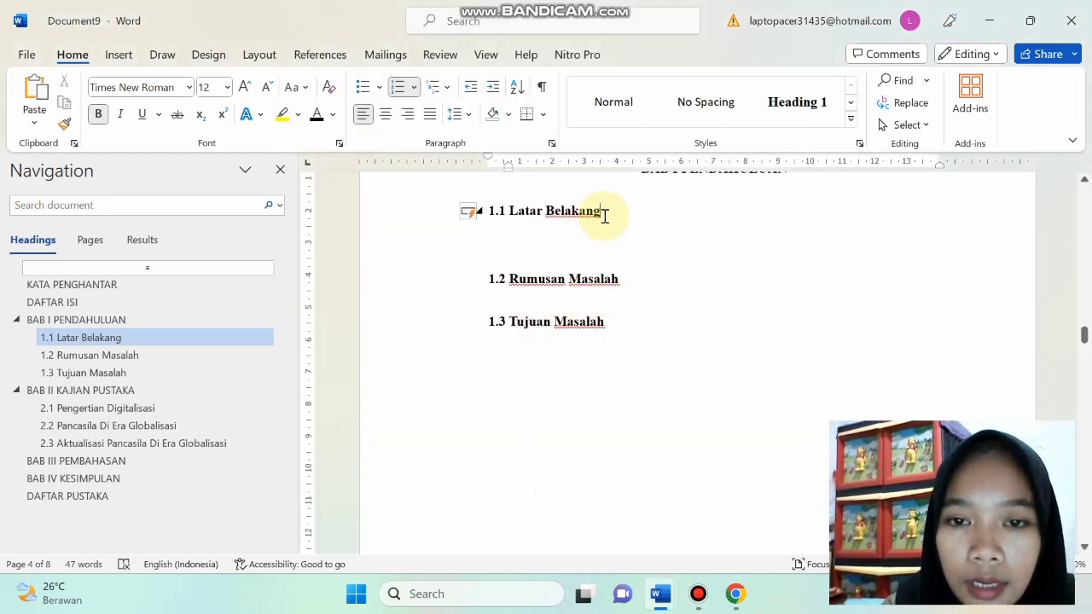
key("Return")
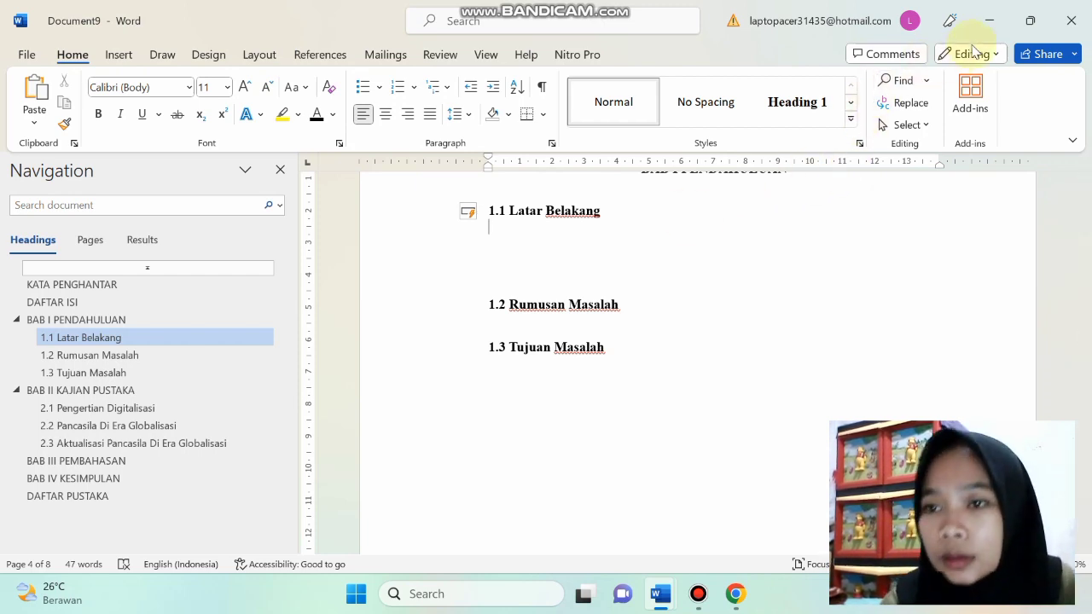
Switch to Google Chrome, search for "speechtexter" and open the SpeechTexter website
left_click(987, 20)
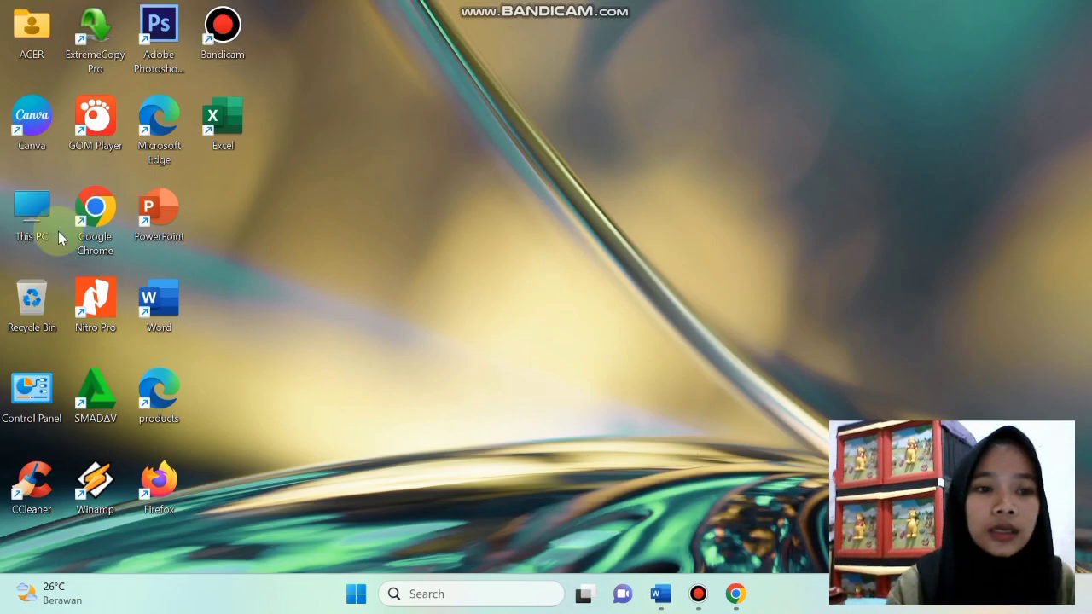
double_click(101, 209)
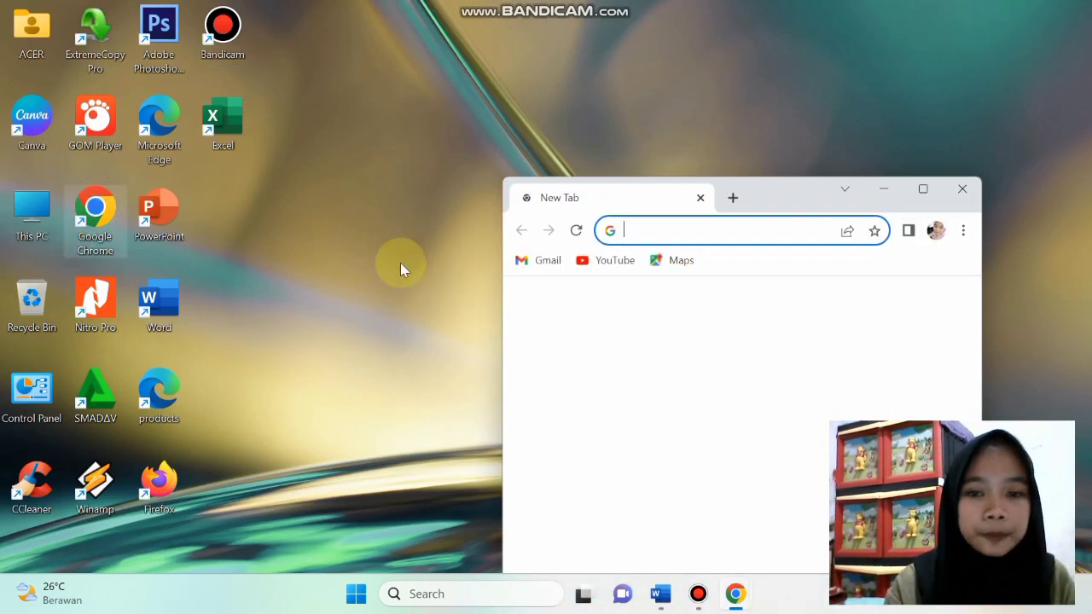
left_click(685, 227)
type("speechtexter")
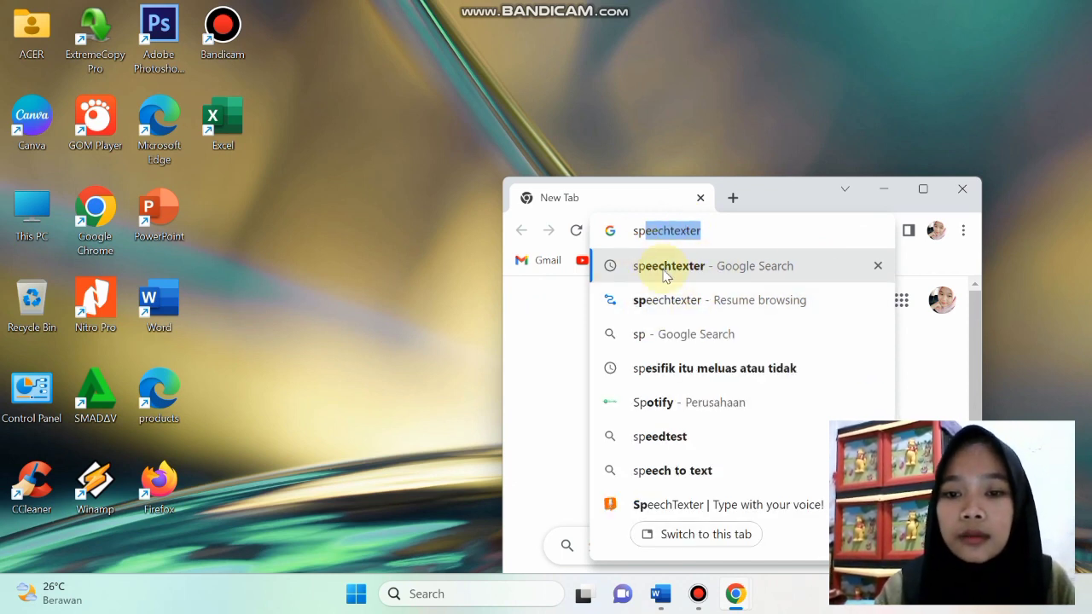
left_click(661, 266)
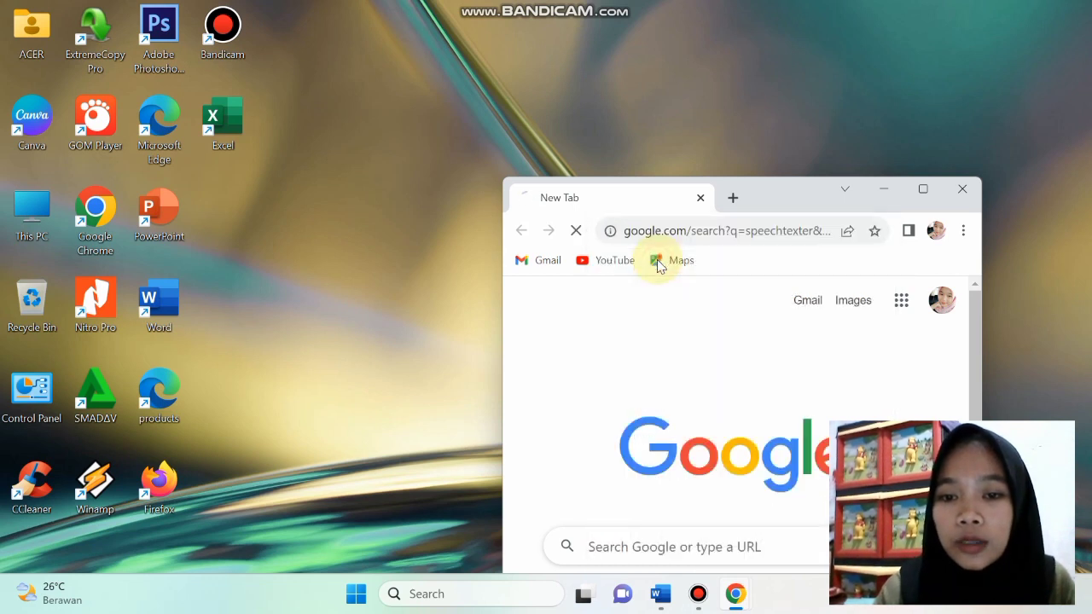
left_click(921, 189)
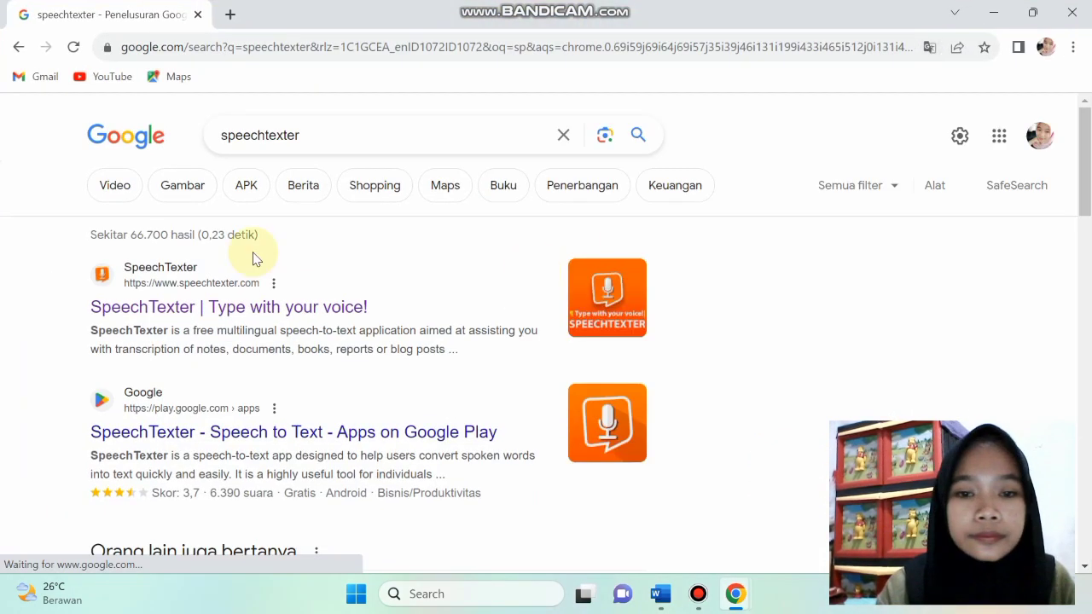
left_click(126, 308)
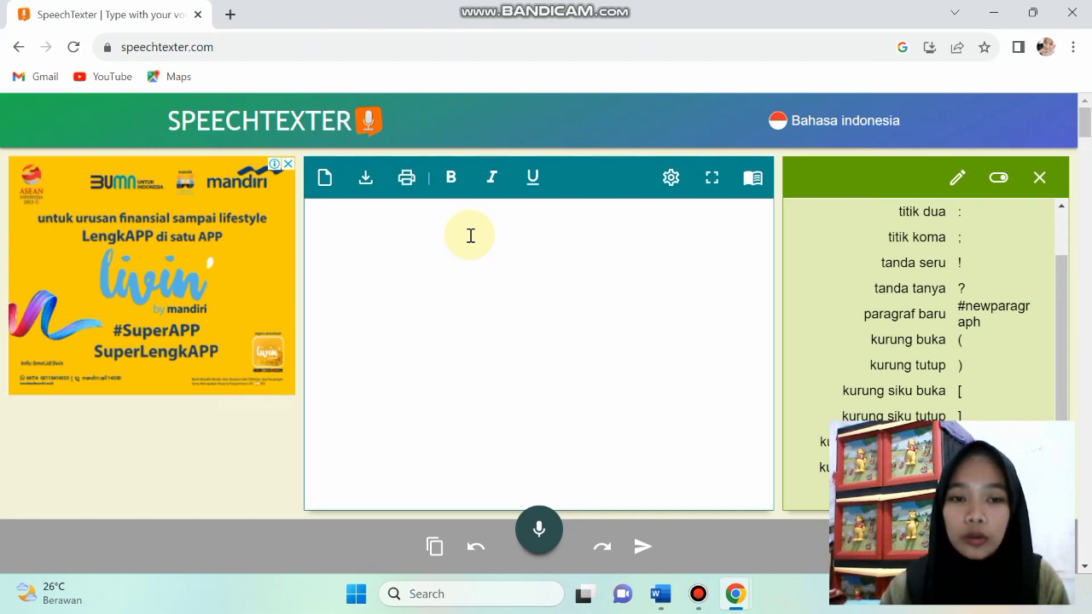
Dictate the background sentence beginning "Pada saat ini Indonesia menjadi negara yang paling berdampak" and copy the whole transcribed text
left_click(542, 526)
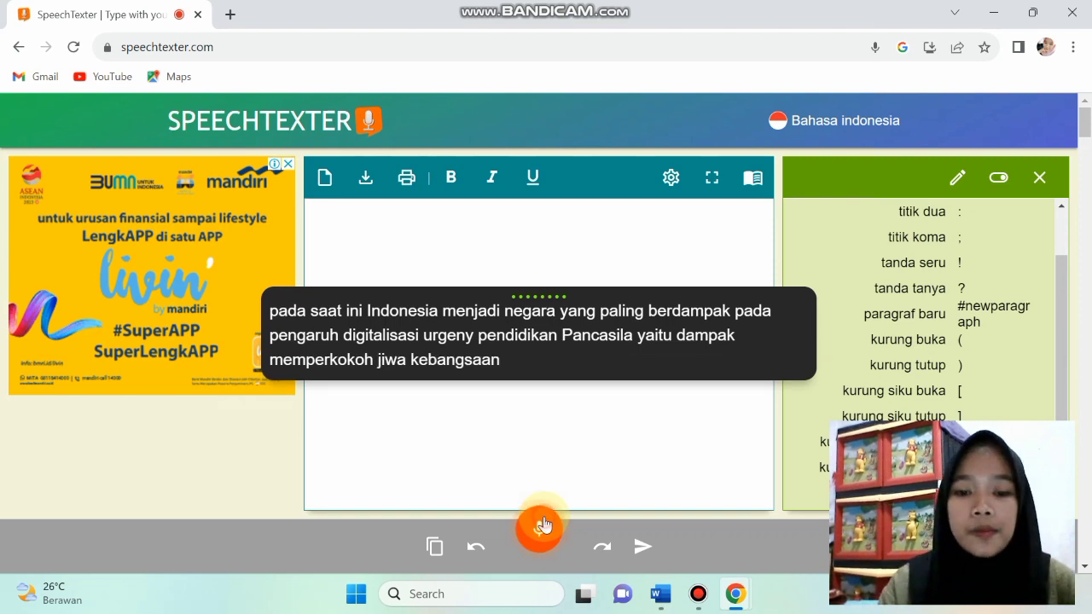
left_click(543, 523)
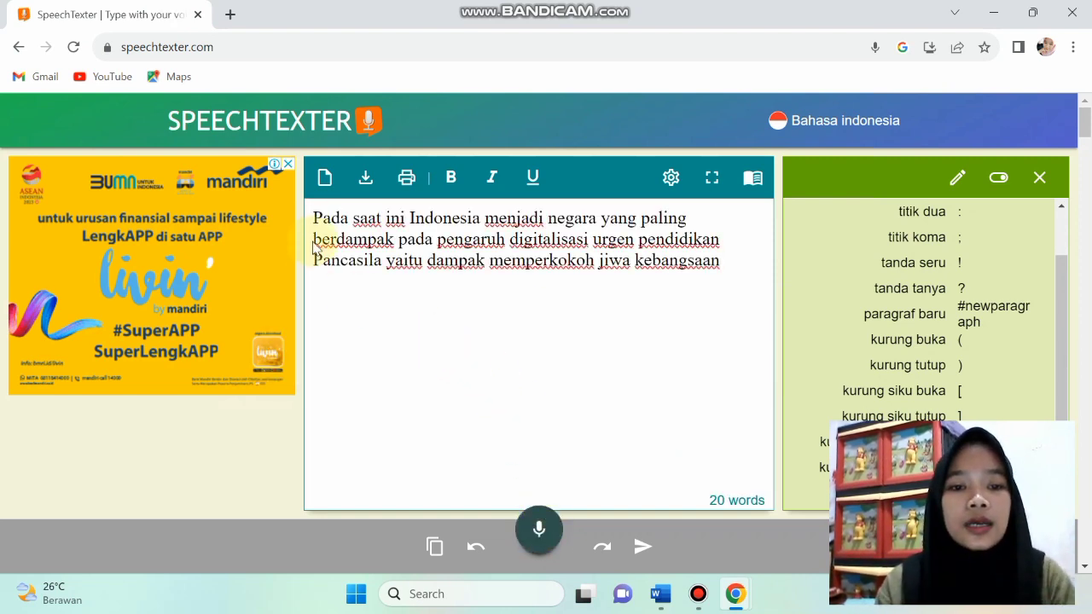
left_click_drag(313, 213, 639, 251)
right_click(642, 253)
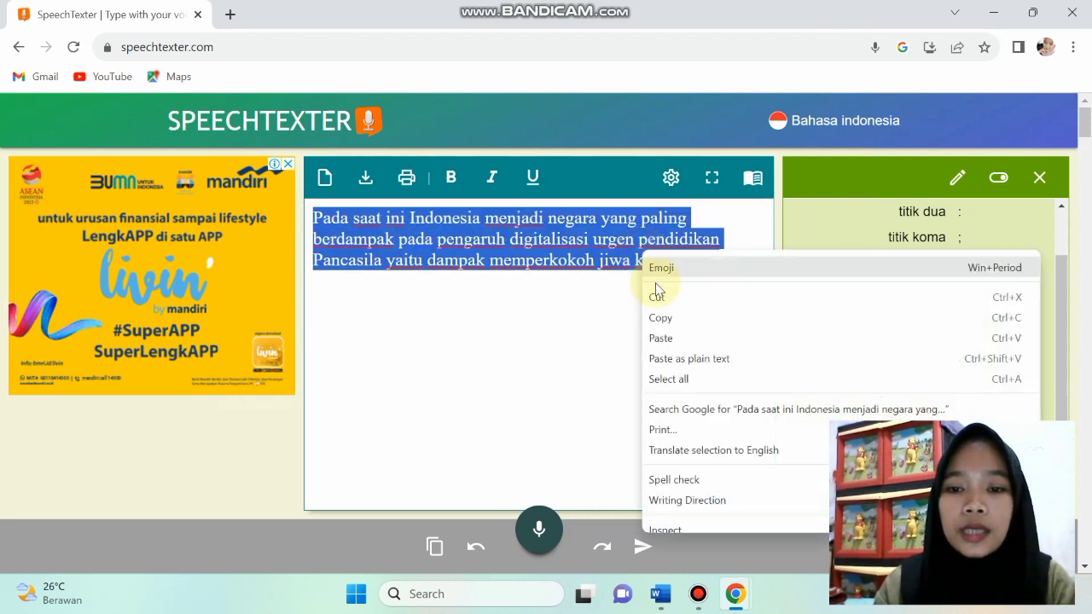
left_click(661, 321)
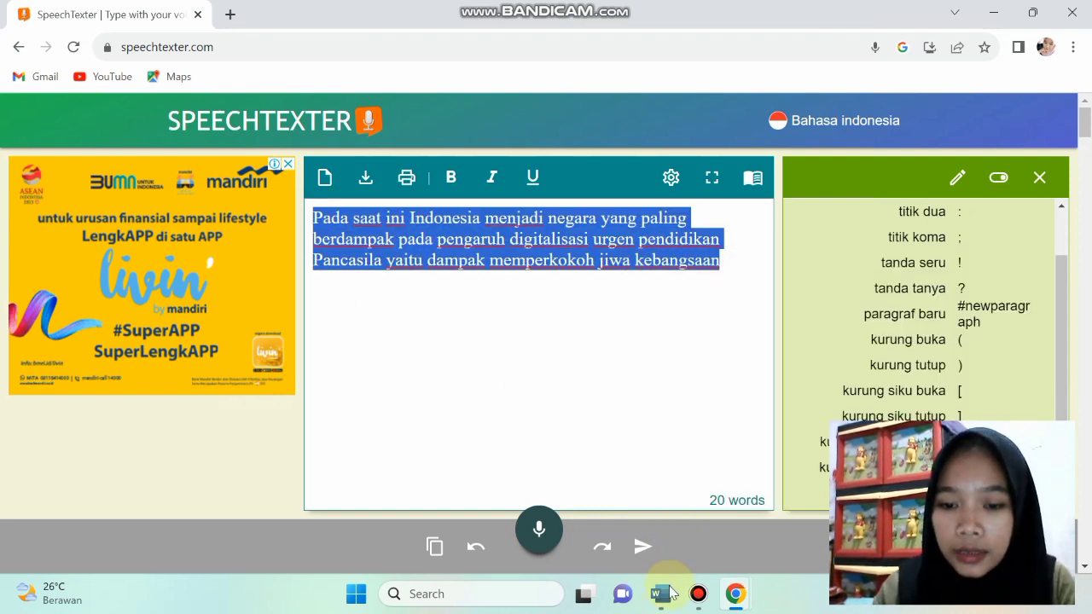
Switch back to the Word document and paste the copied sentence directly below the "1.1 Latar Belakang" heading
mouse_move(661, 594)
left_click(731, 529)
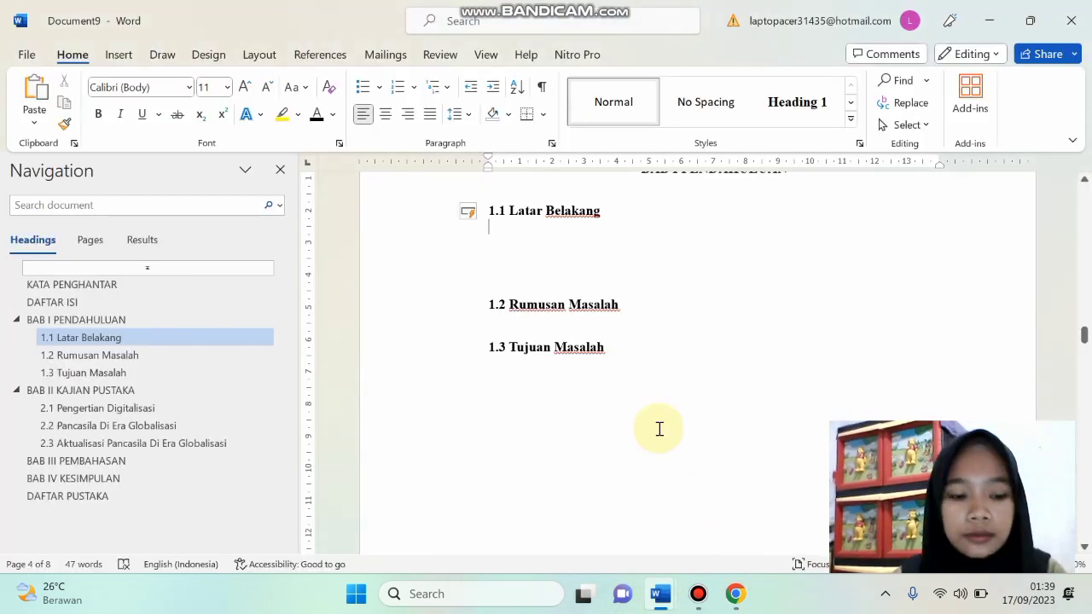
key("ctrl+v")
Format the pasted paragraph under "1.1 Latar Belakang" in Times New Roman at size 12
left_click(491, 227)
triple_click(605, 253)
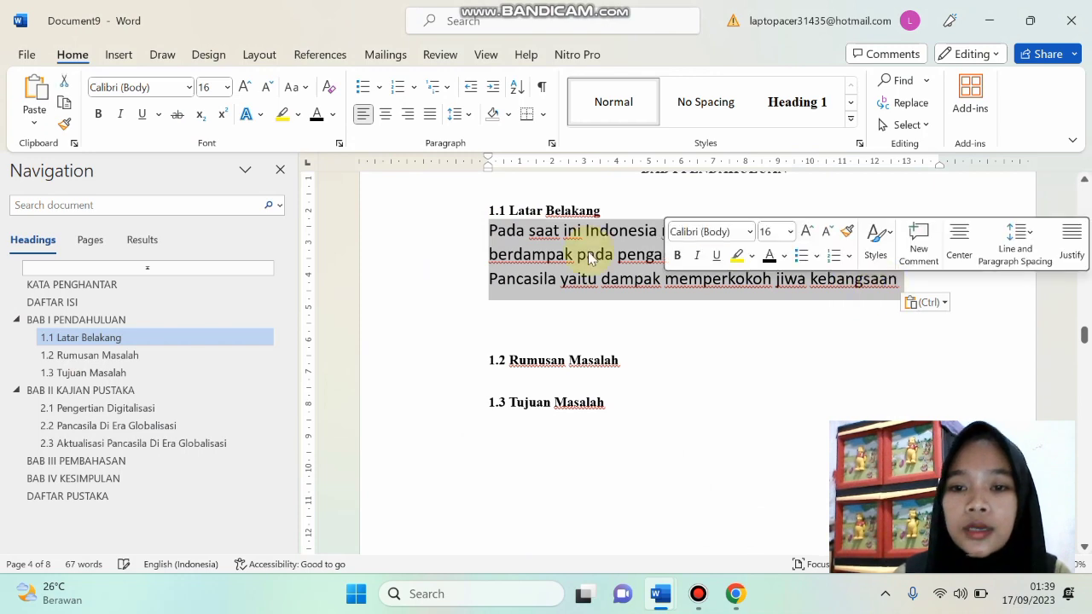
left_click(188, 87)
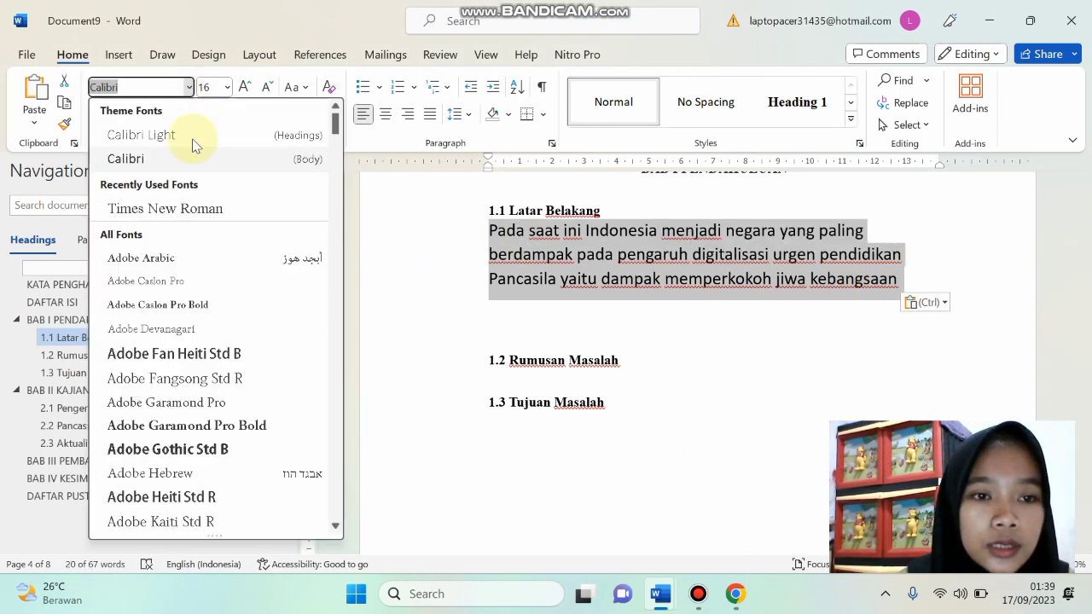
left_click(196, 208)
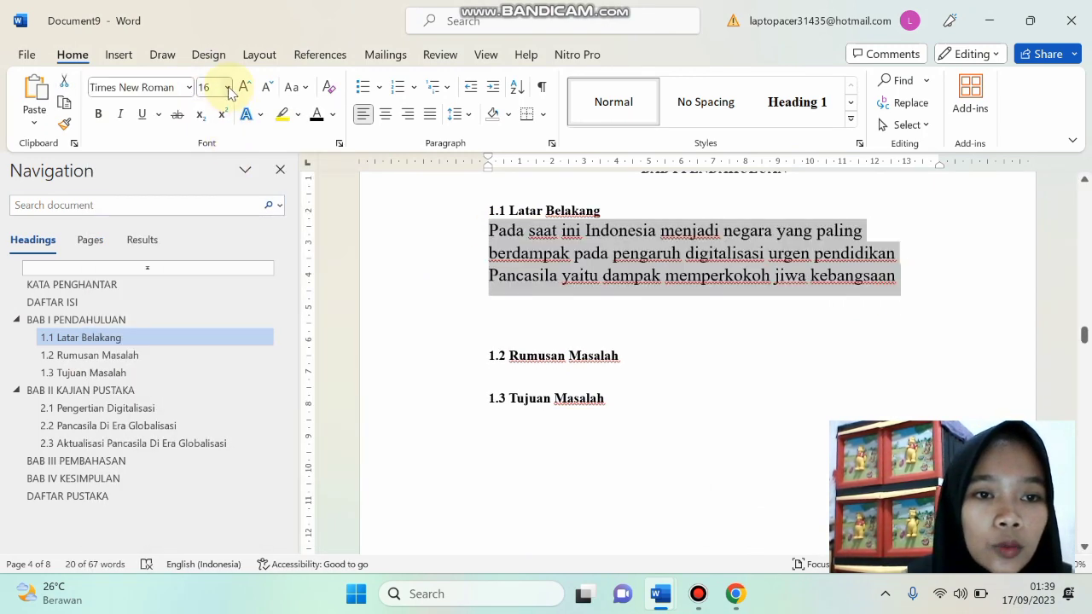
left_click(227, 87)
left_click(213, 193)
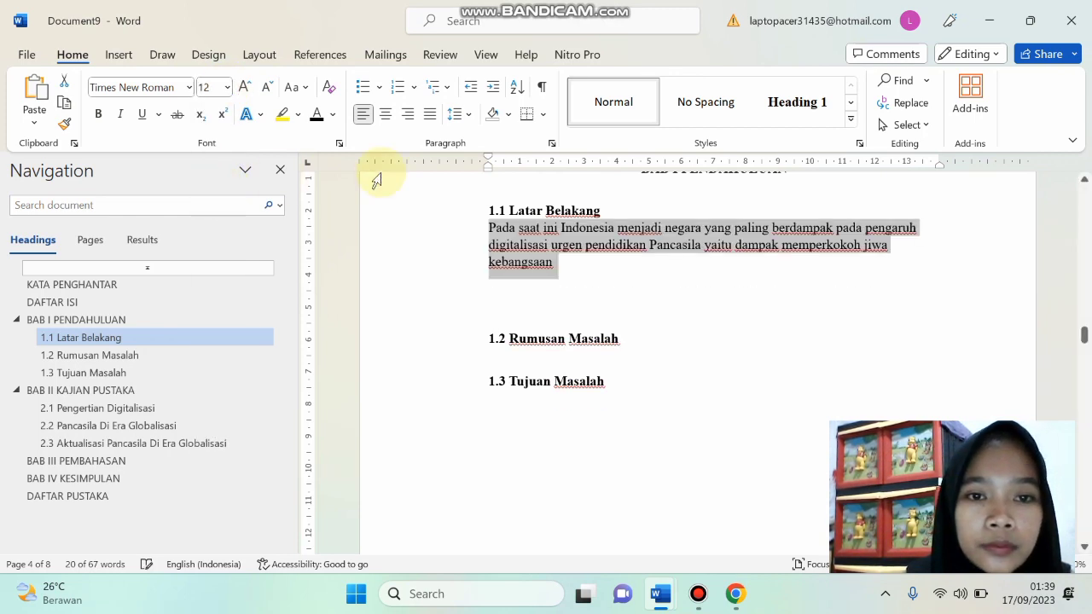
Remove the space after the pasted paragraph and set its line spacing to 1,5
left_click(469, 115)
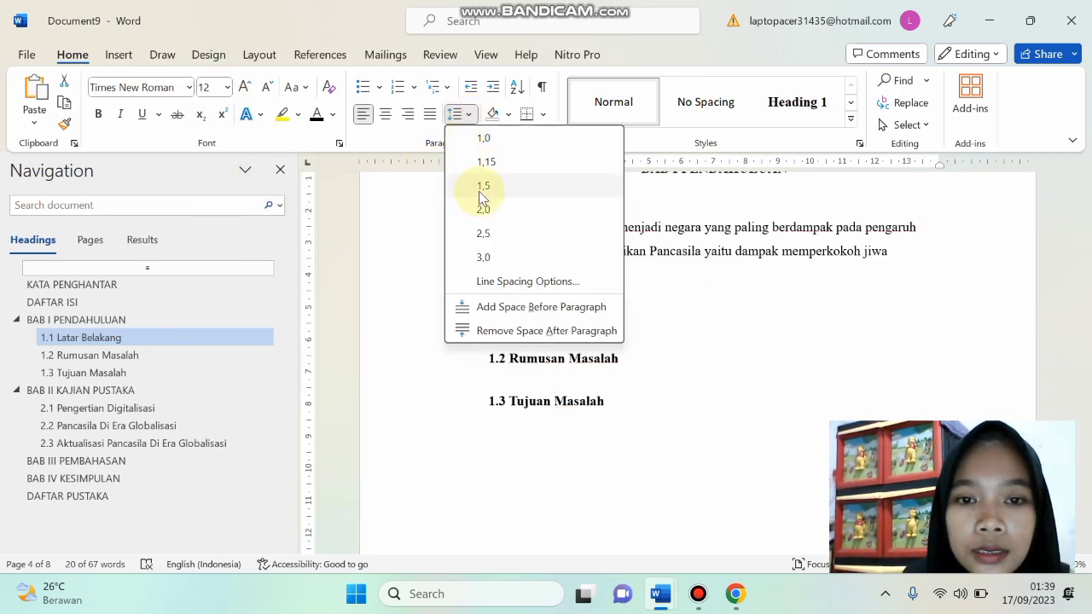
left_click(464, 330)
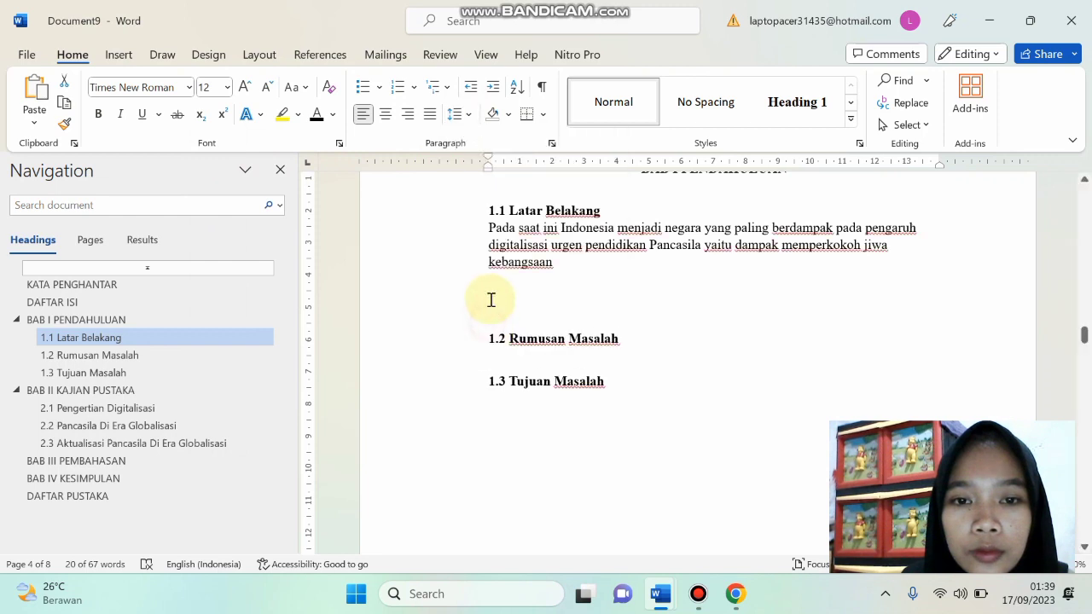
left_click(469, 115)
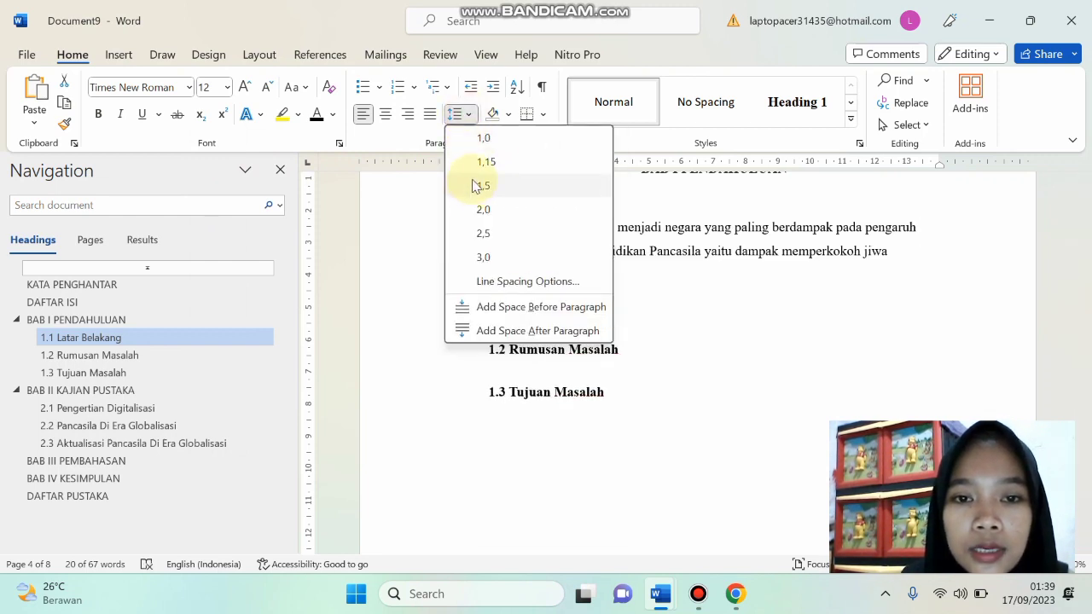
left_click(472, 182)
Indent the first line of the paragraph under "1.1 Latar Belakang"
left_click(766, 299)
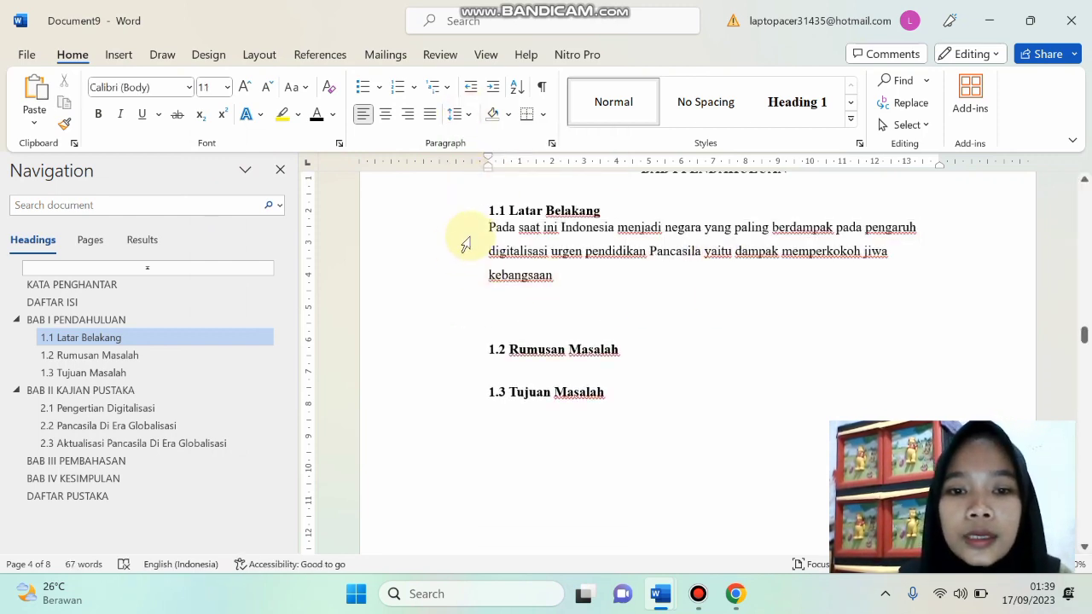
left_click(482, 225)
key("Tab")
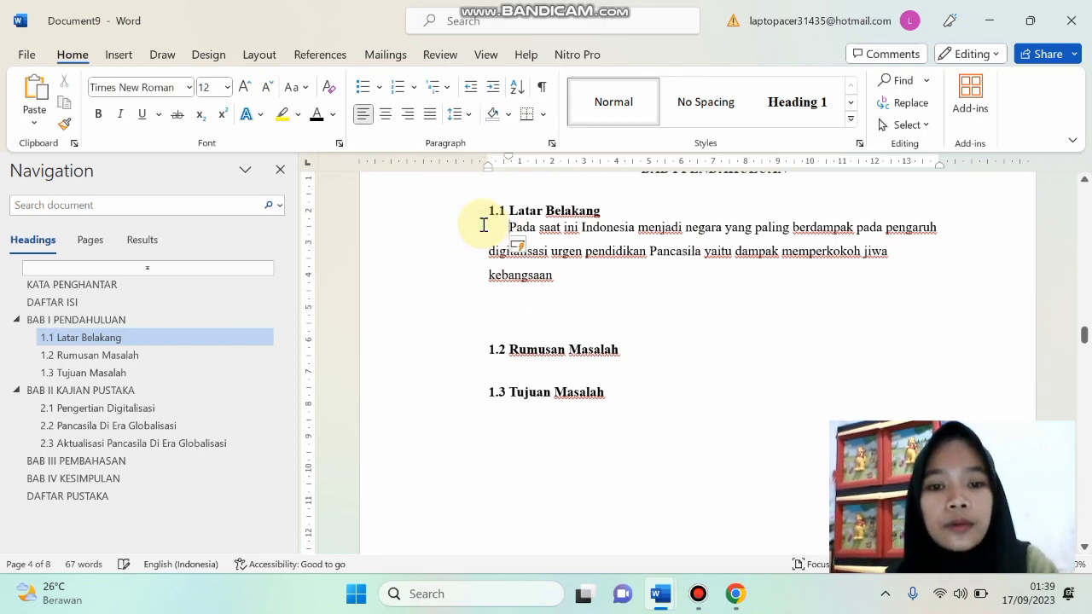
Start a new citation source of type Book at the end of the paragraph, showing all bibliography fields
left_click(563, 282)
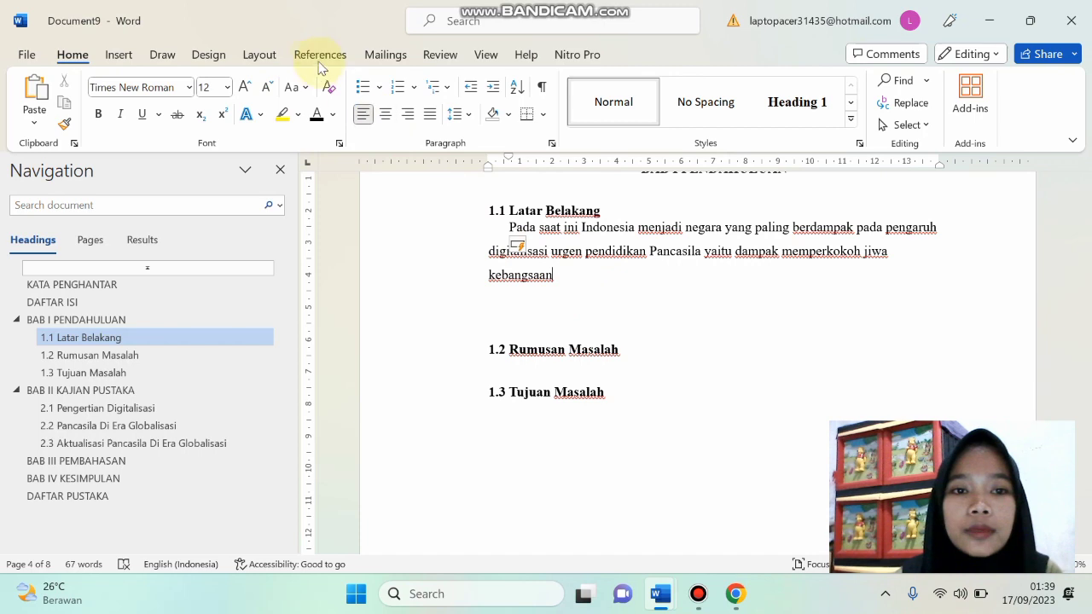
left_click(316, 57)
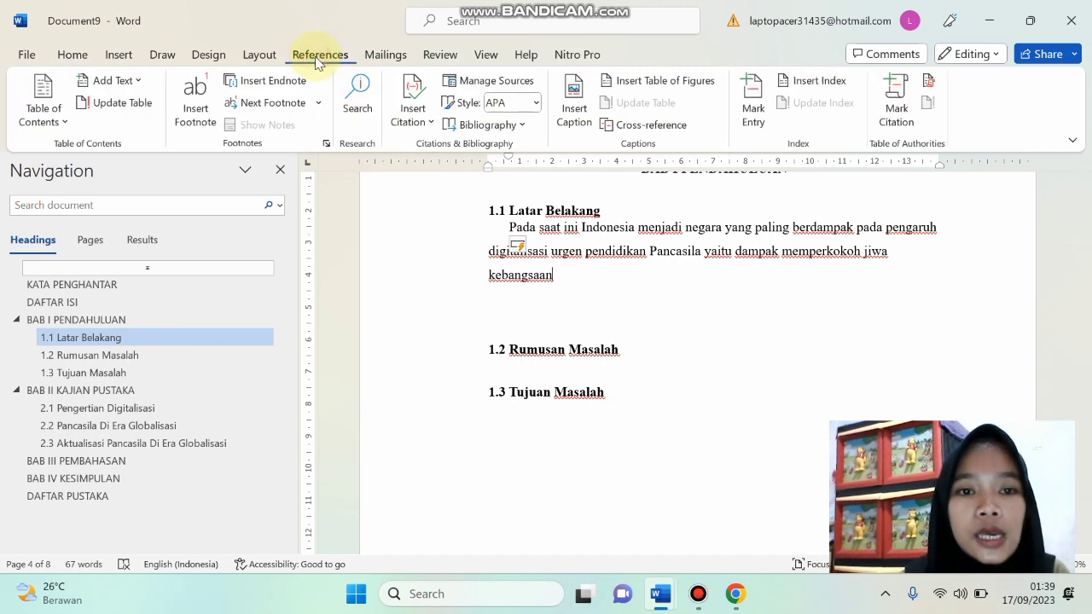
left_click(413, 120)
left_click(434, 150)
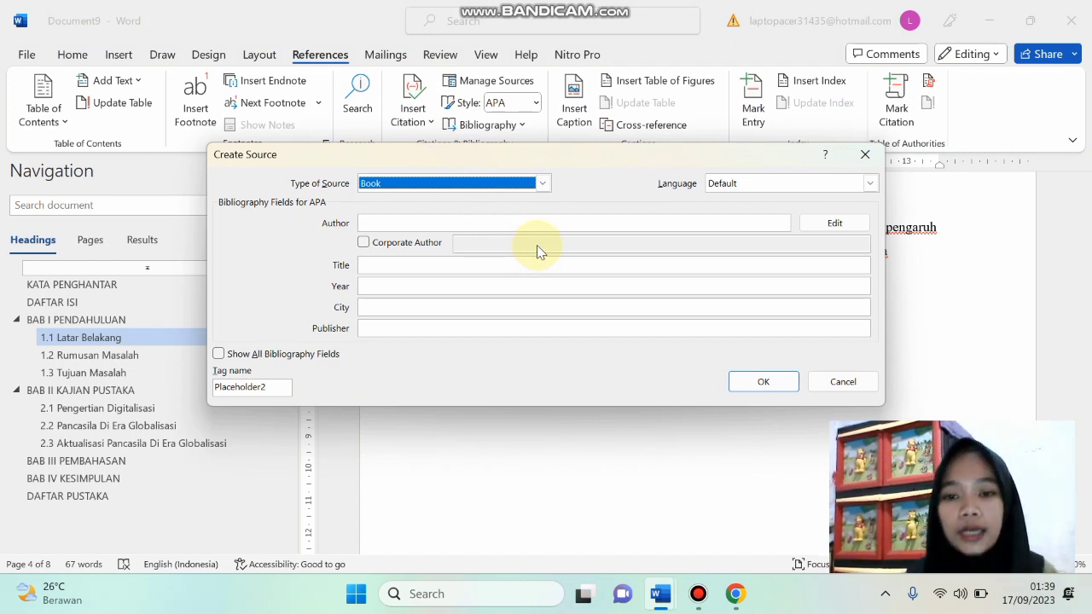
left_click(542, 183)
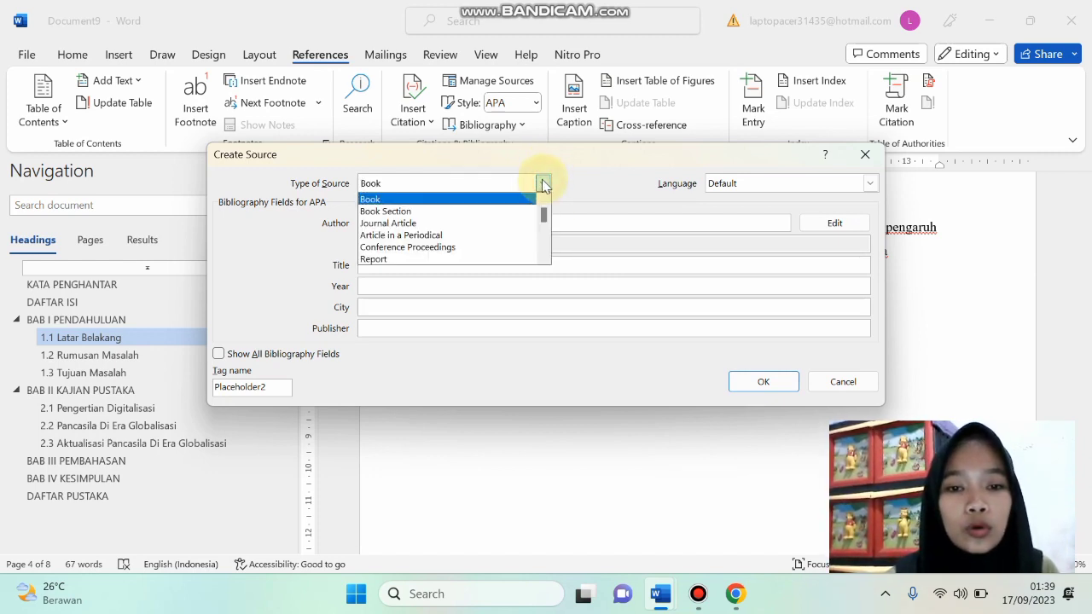
left_click(446, 199)
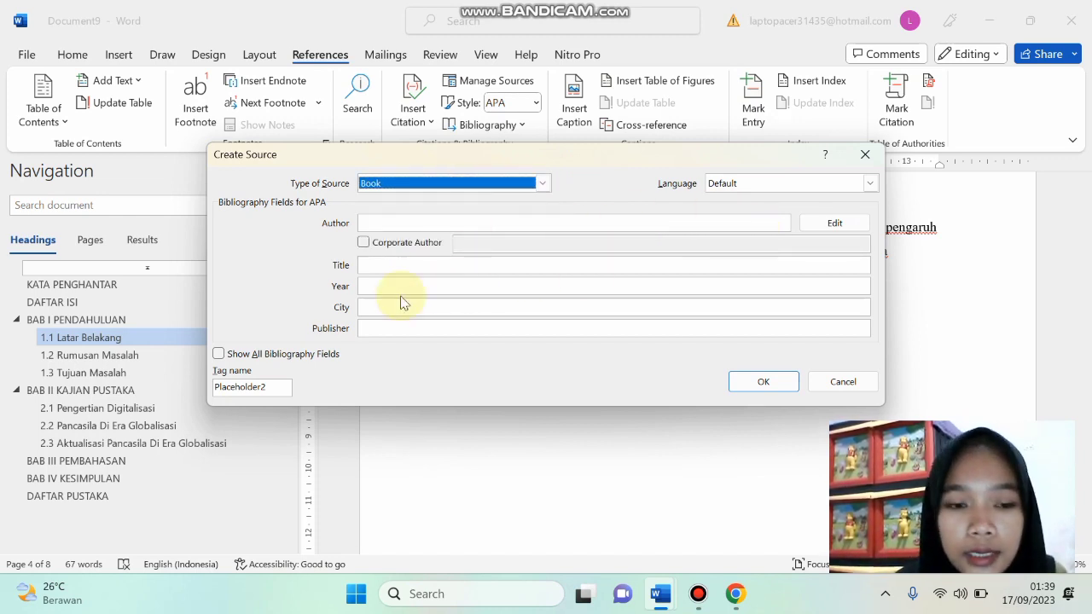
left_click(218, 355)
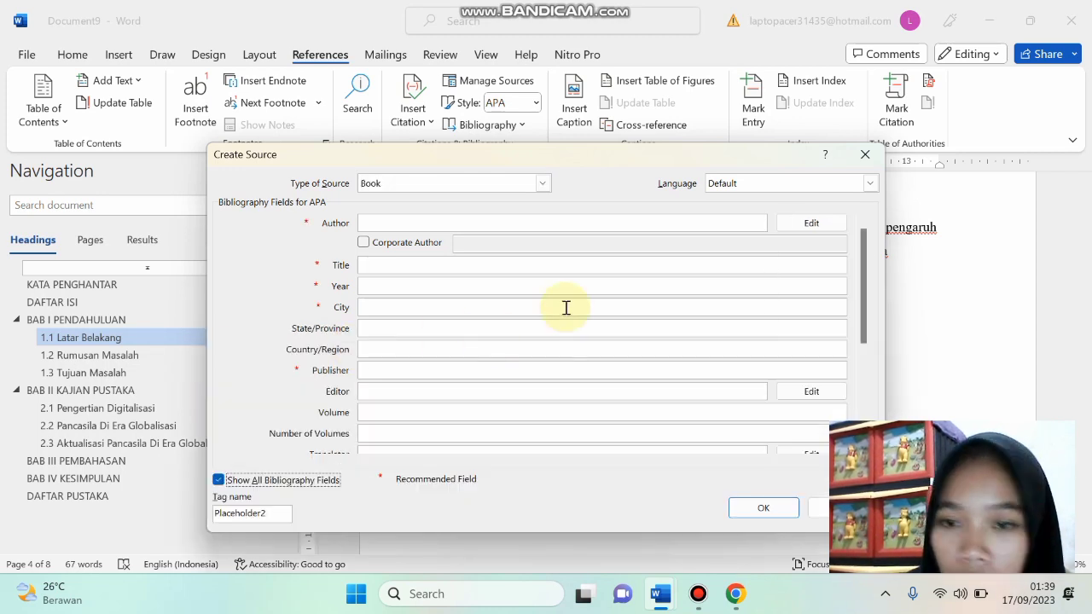
Add the author's last and first name to the book source
left_click(808, 225)
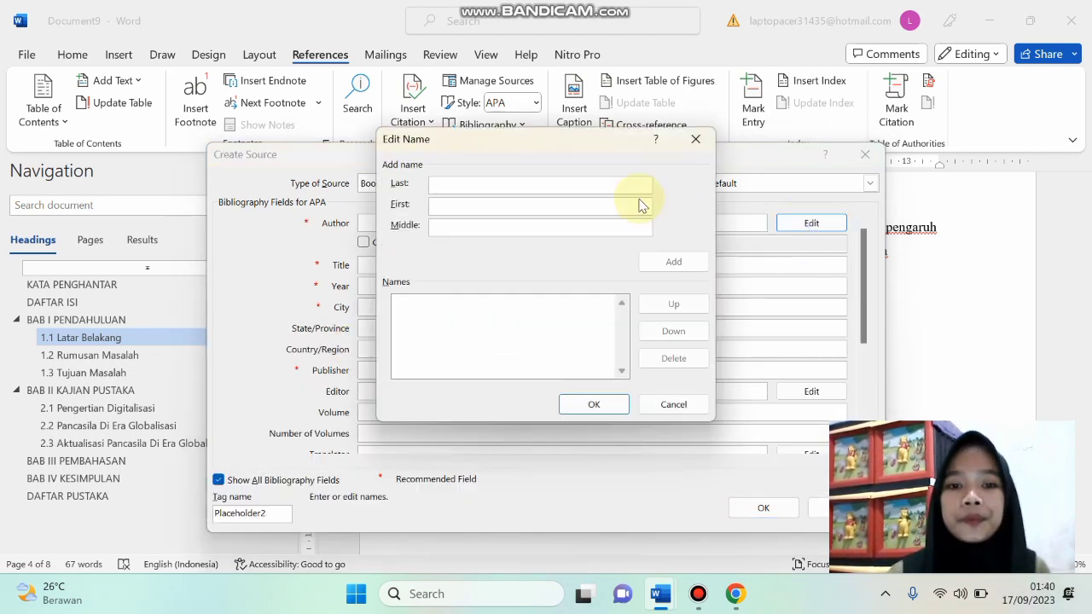
key("Caps_Lock")
type("H")
key("Caps_Lock")
type("andayani")
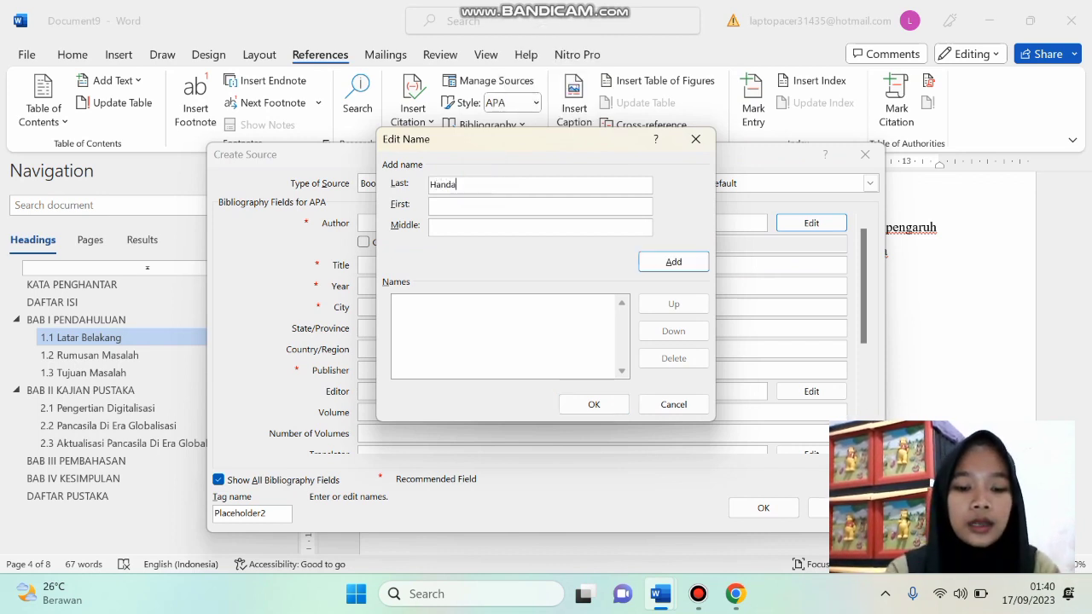
left_click(460, 209)
key("Caps_Lock")
type("Sri")
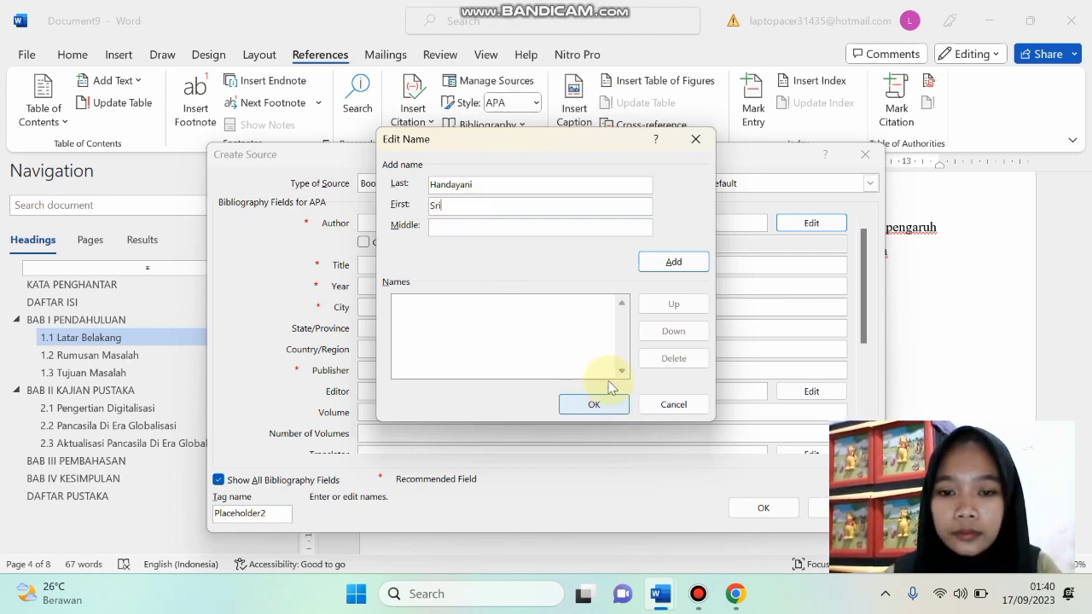
left_click(673, 261)
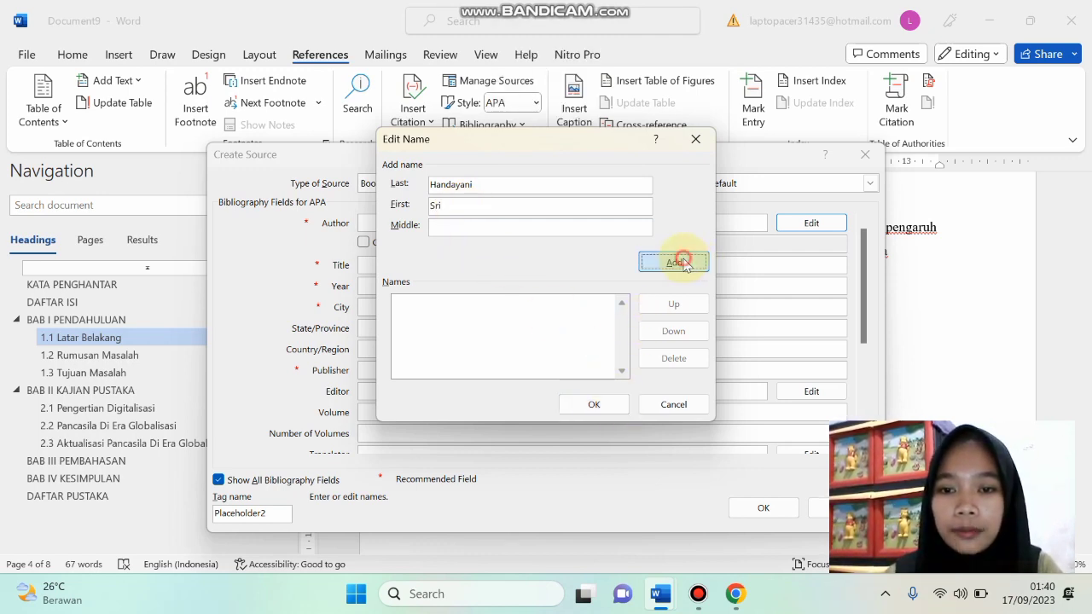
left_click(603, 403)
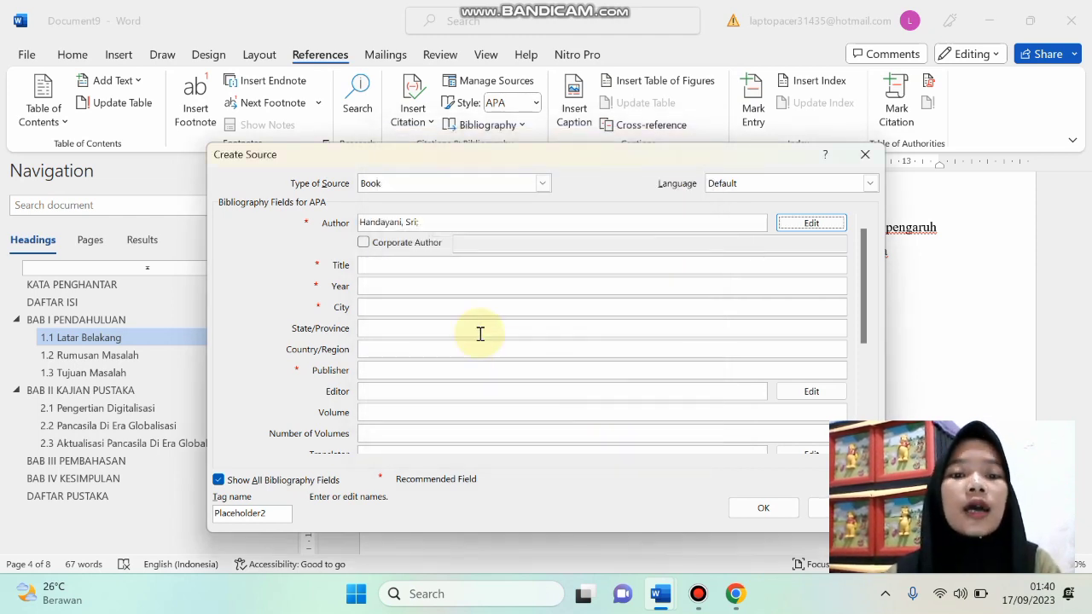
Enter "Pancasila Di Era Digitalisasi" as the title of the book source
left_click(382, 264)
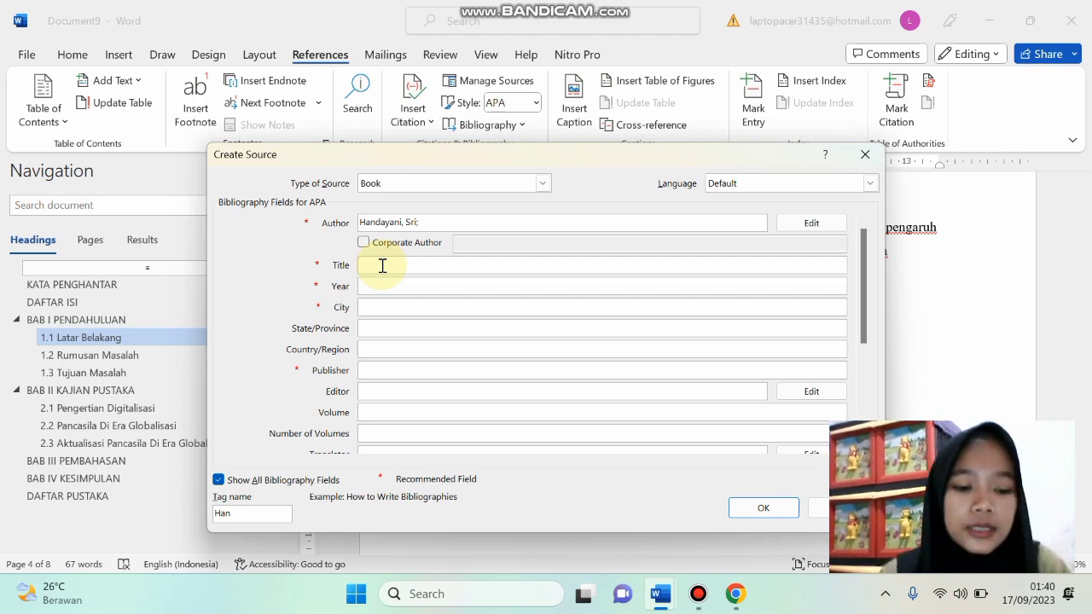
key("Caps_Lock")
type("P")
key("Caps_Lock")
type("an")
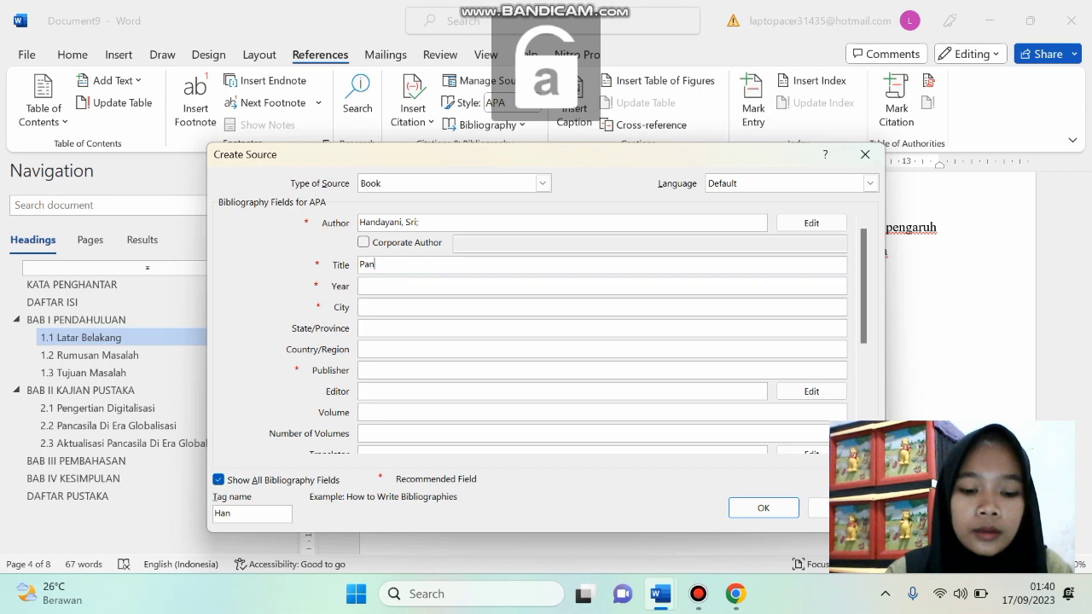
type("casila")
key("Caps_Lock")
type("D")
key("Caps_Lock")
type("i")
key("Caps_Lock")
type("E")
key("Caps_Lock")
type("ra")
key("Caps_Lock")
type("D")
key("Caps_Lock")
type("ig")
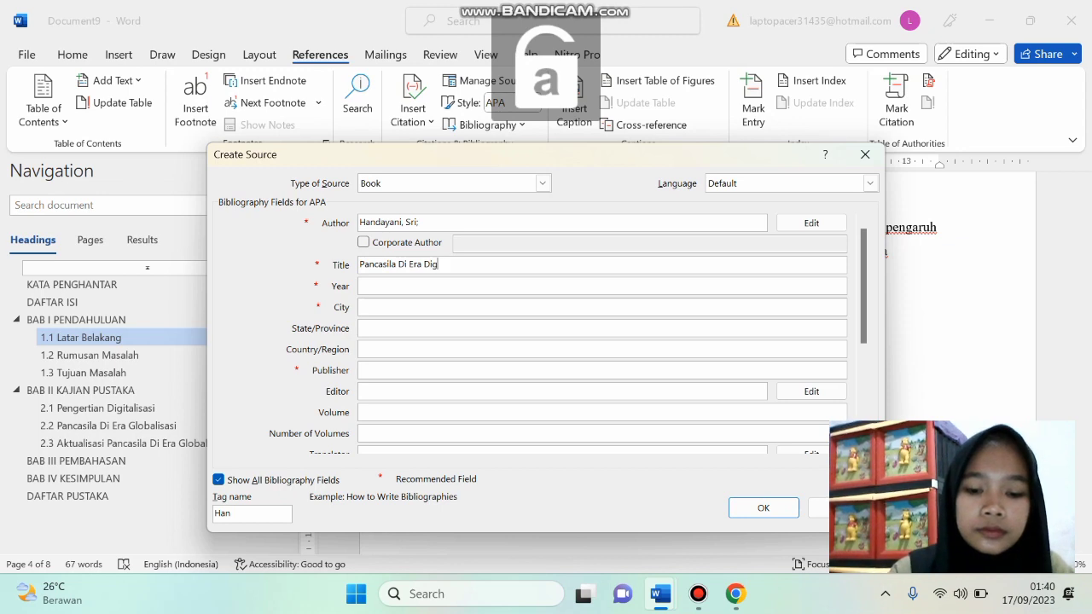
type("italisas")
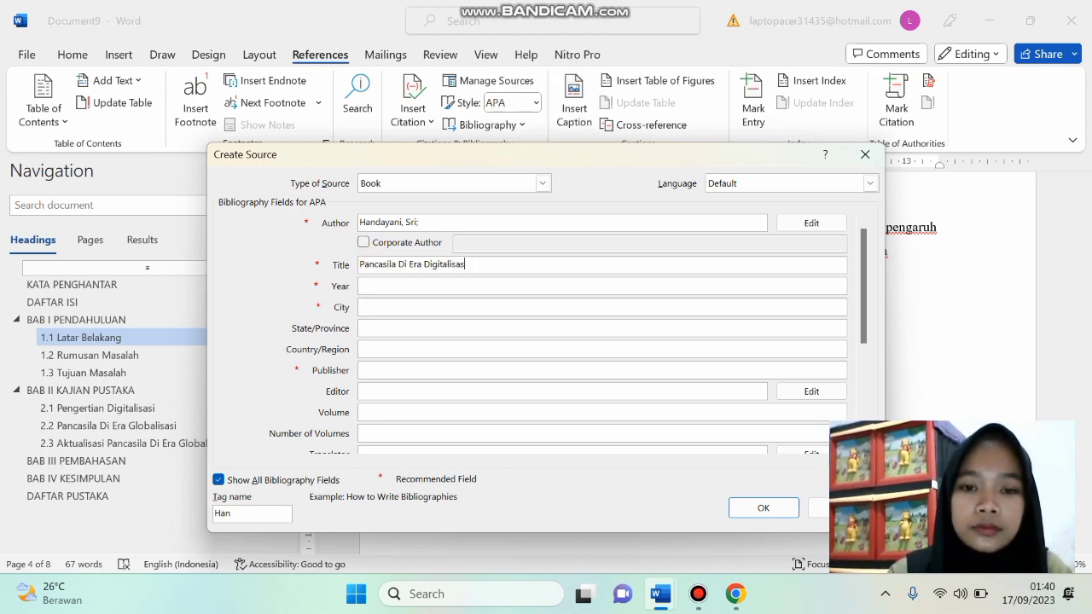
type("i2")
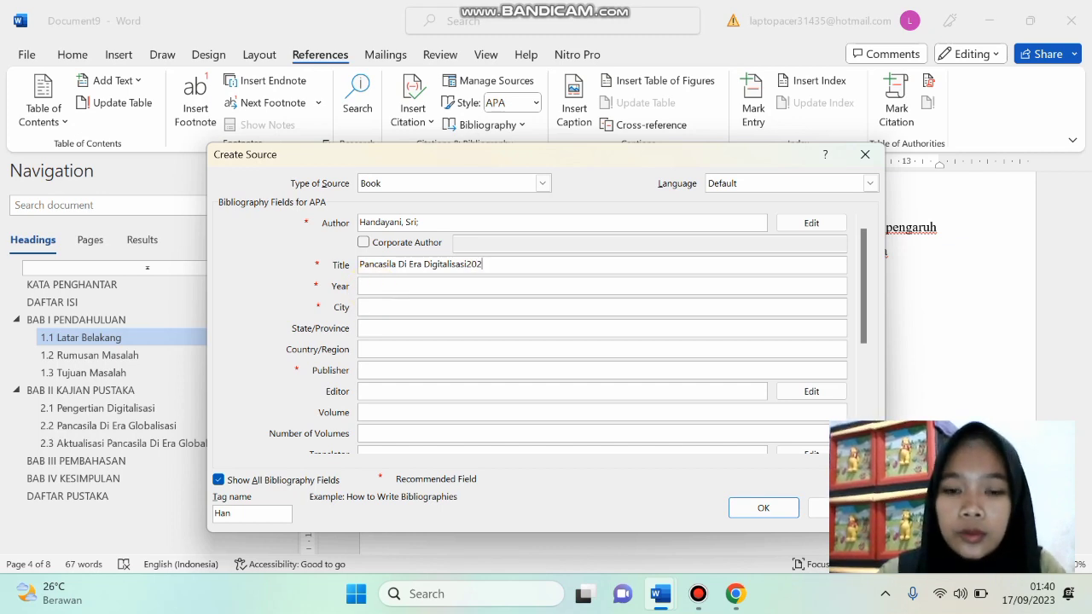
Set the book source's year to 2020 and its city to Medan
left_click(384, 287)
type("2020")
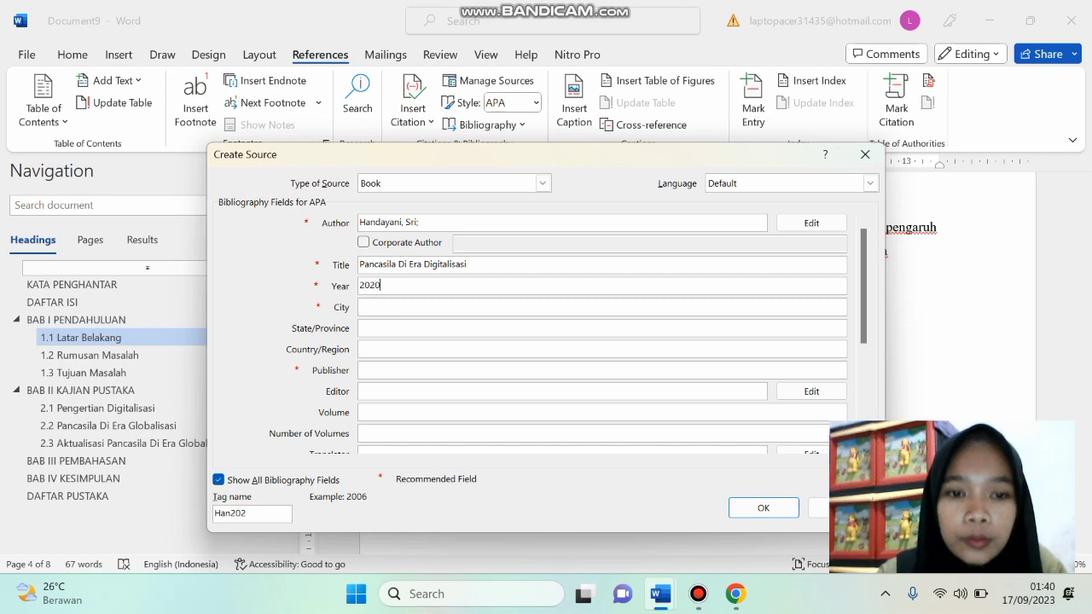
left_click(378, 307)
key("Caps_Lock")
type("M")
key("Caps_Lock")
type("edan")
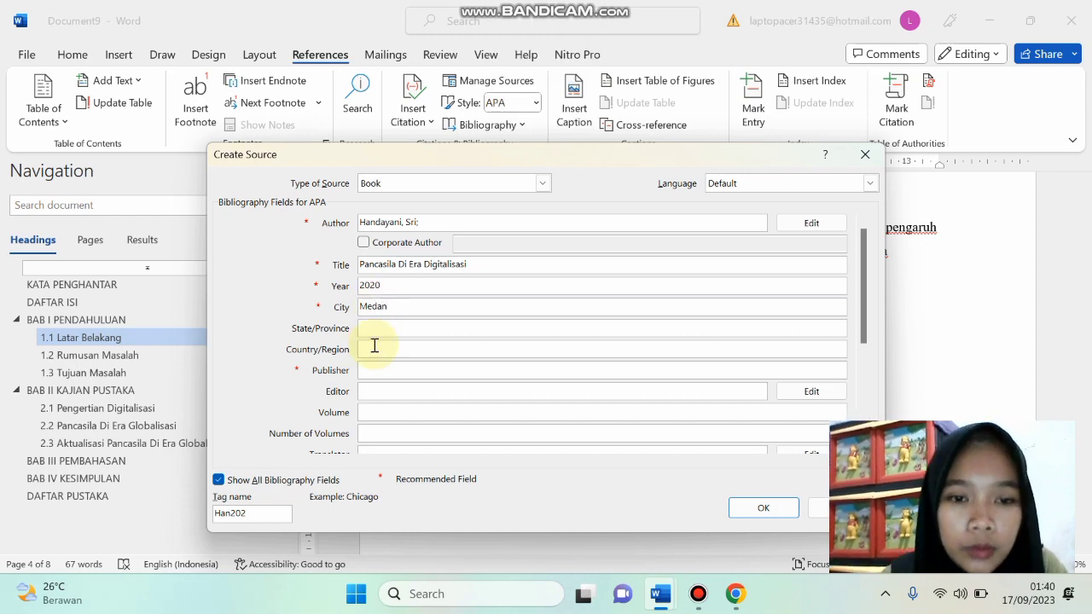
Enter "Universitas Negeri Medan" as the publisher and save the book source, inserting its citation in the paragraph
left_click(374, 371)
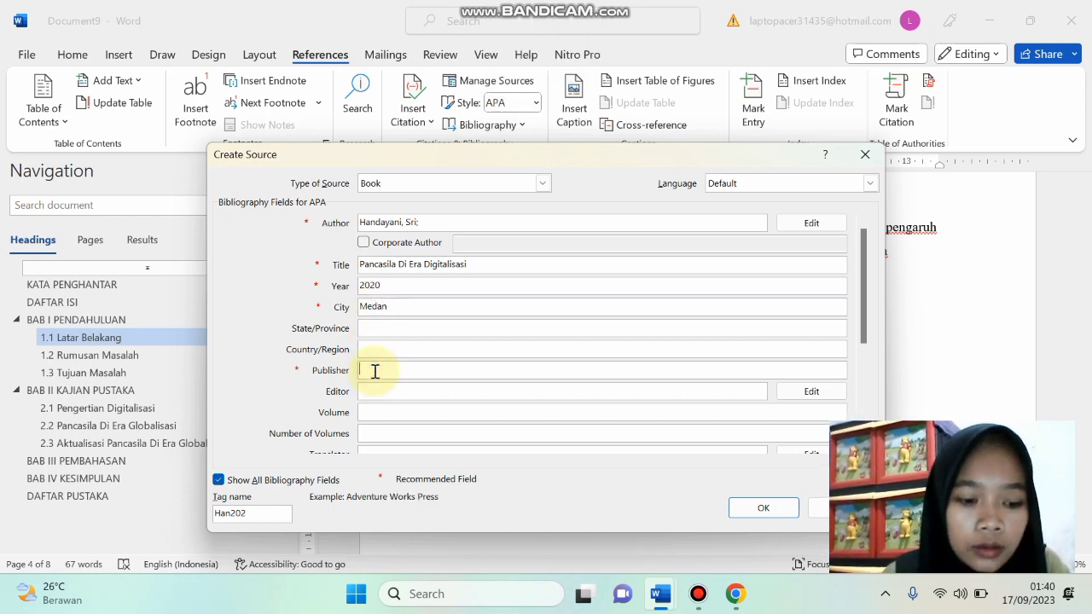
key("Caps_Lock")
type("U")
key("Caps_Lock")
type("niversi")
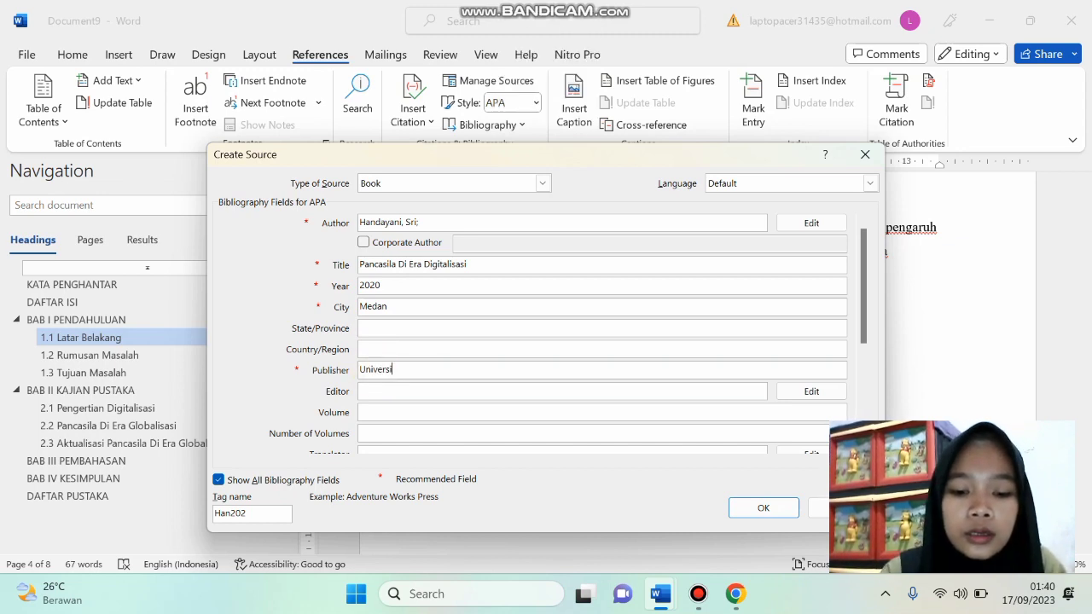
type("tas")
key("Caps_Lock")
type("N")
key("Caps_Lock")
type("e")
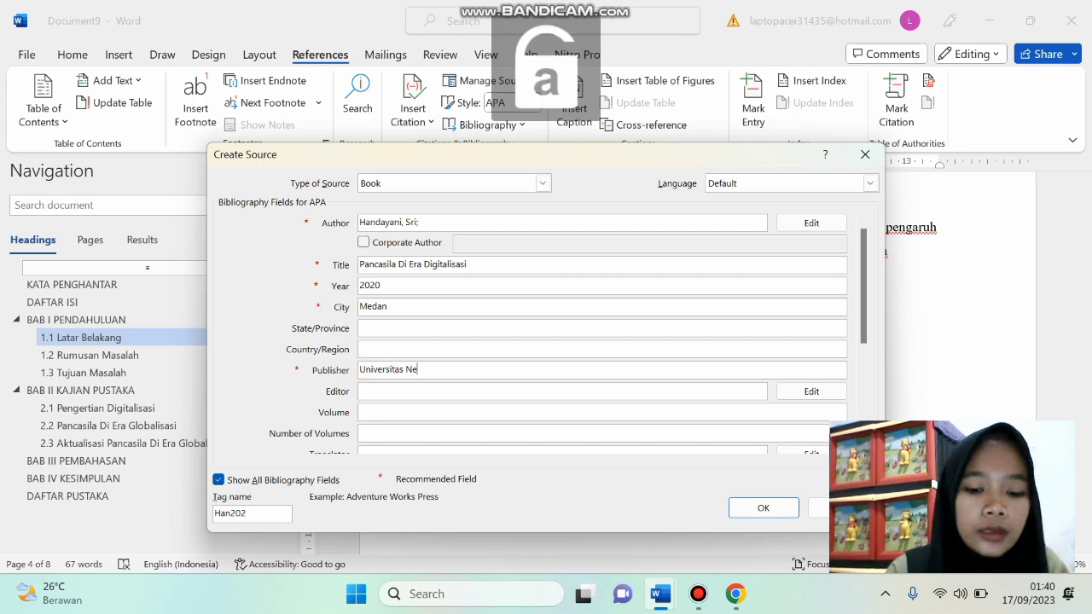
type("geri")
key("Caps_Lock")
type("M")
key("Caps_Lock")
type("edan")
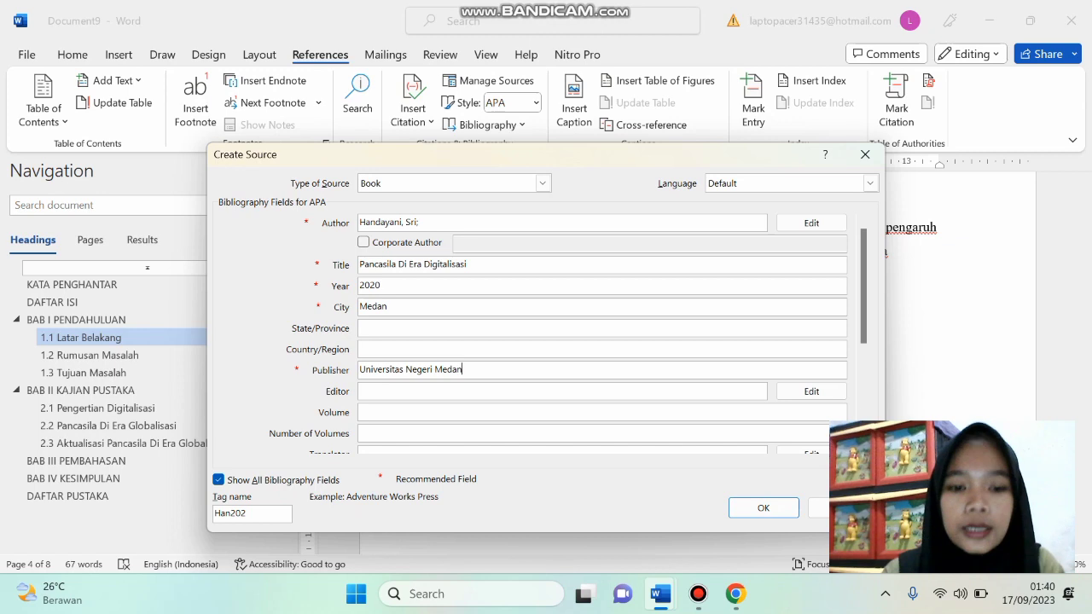
left_click(763, 510)
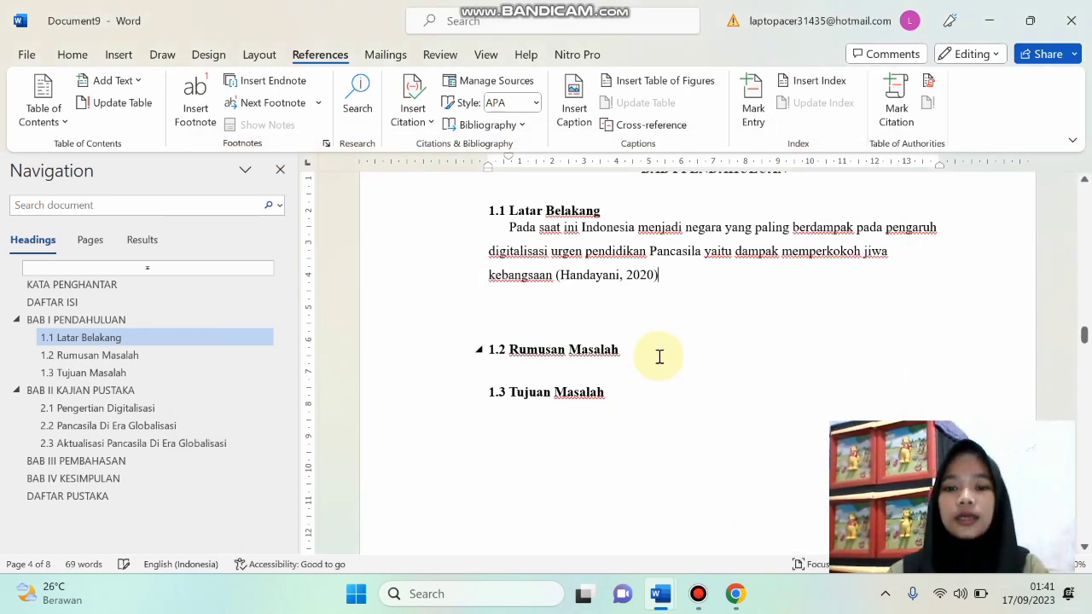
Insert the built-in "Bibliography" list on a new line below the "DAFTAR PUSTAKA" heading
left_click(646, 275)
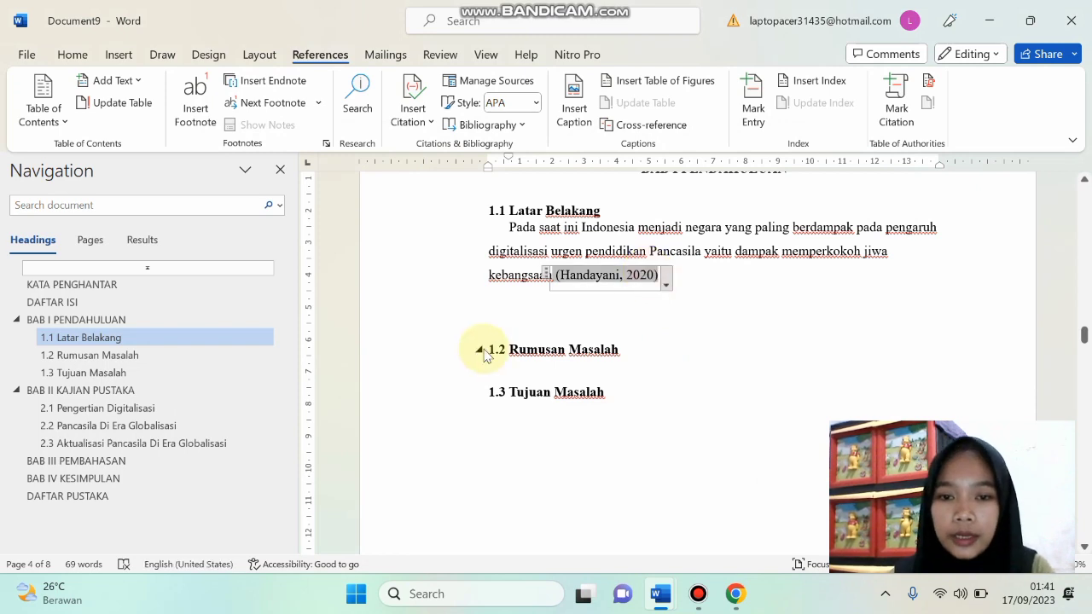
left_click(143, 495)
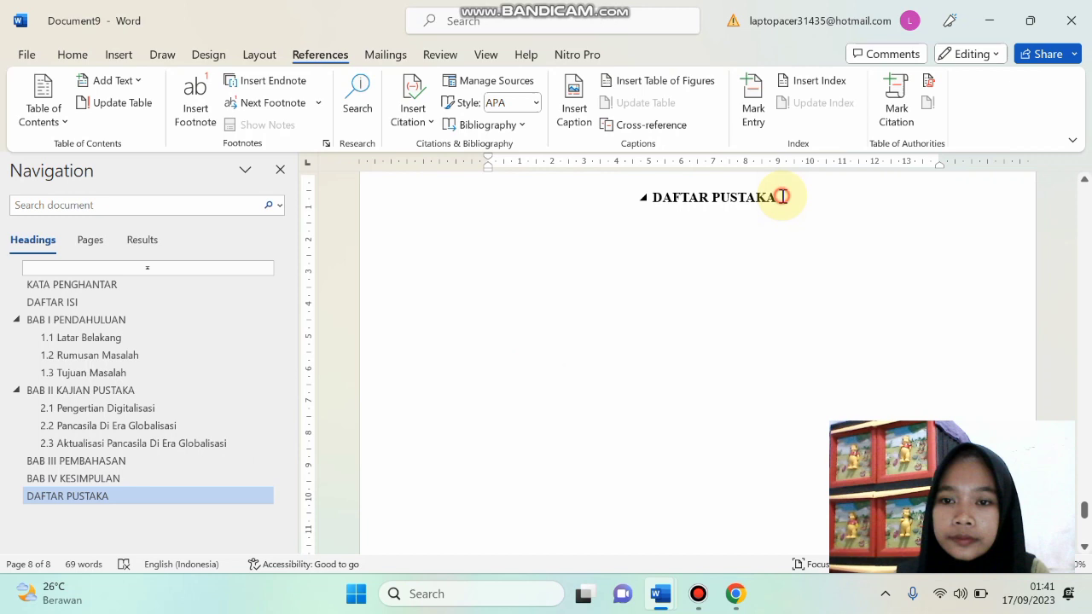
key("Return")
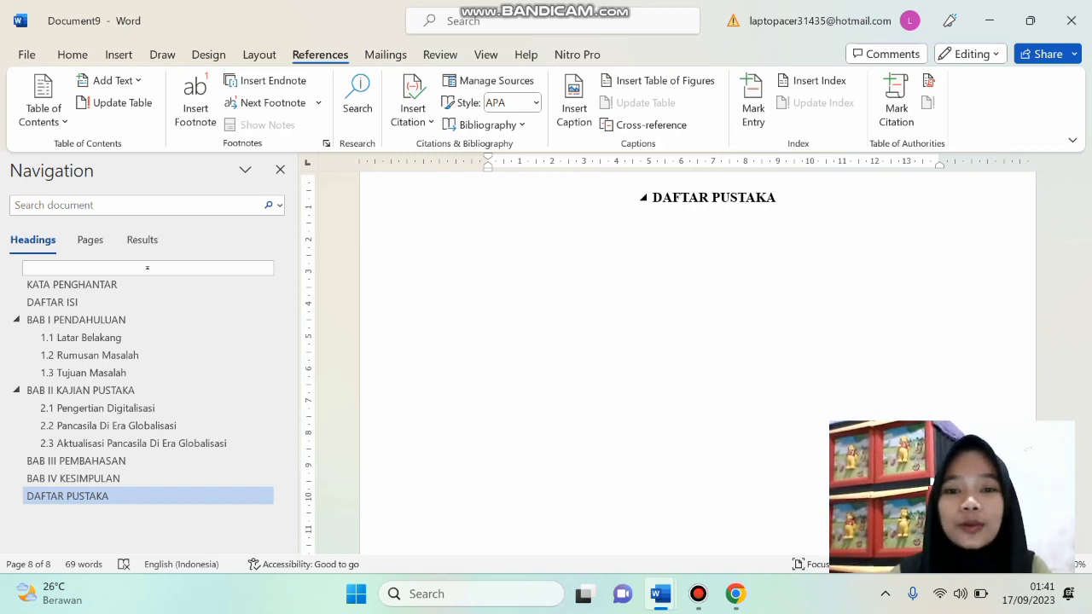
left_click(488, 126)
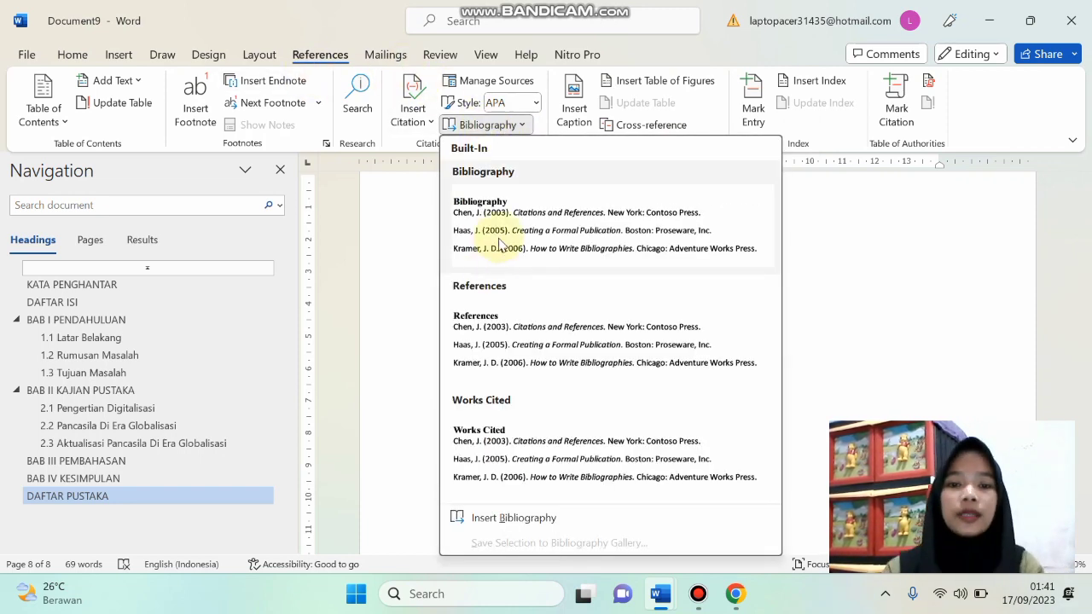
left_click(499, 237)
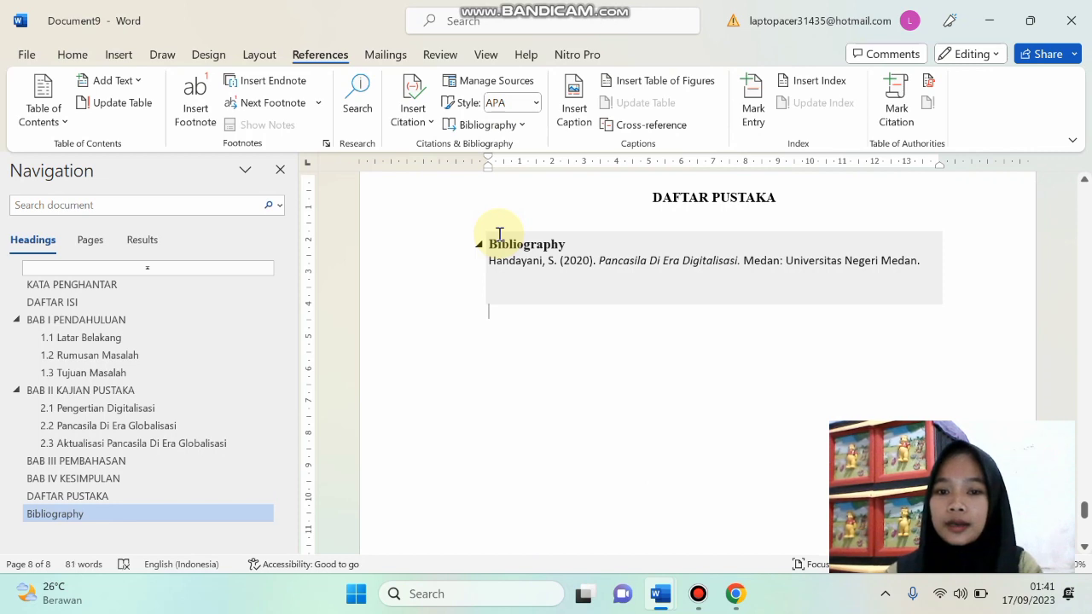
Delete the "Bibliography" title above the inserted source entry, keeping the entry itself
left_click(548, 300)
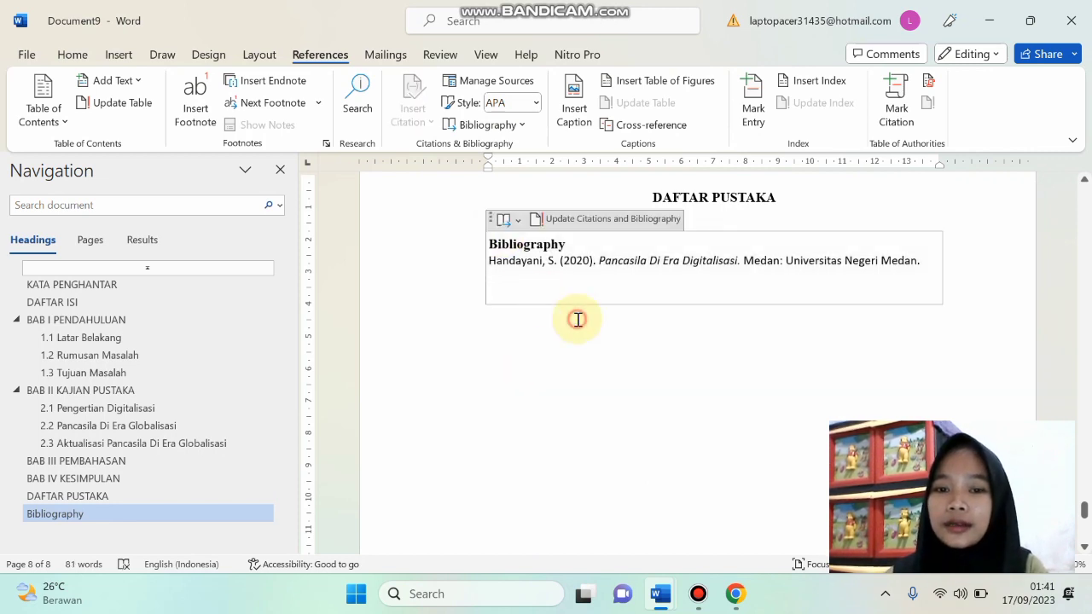
left_click(578, 319)
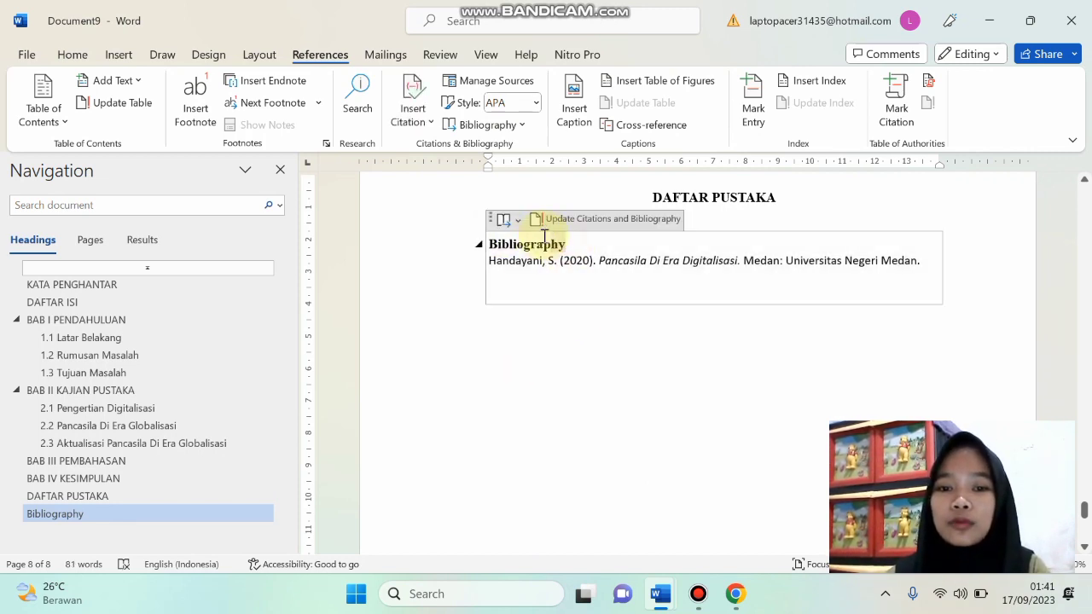
left_click(474, 244)
key("Delete")
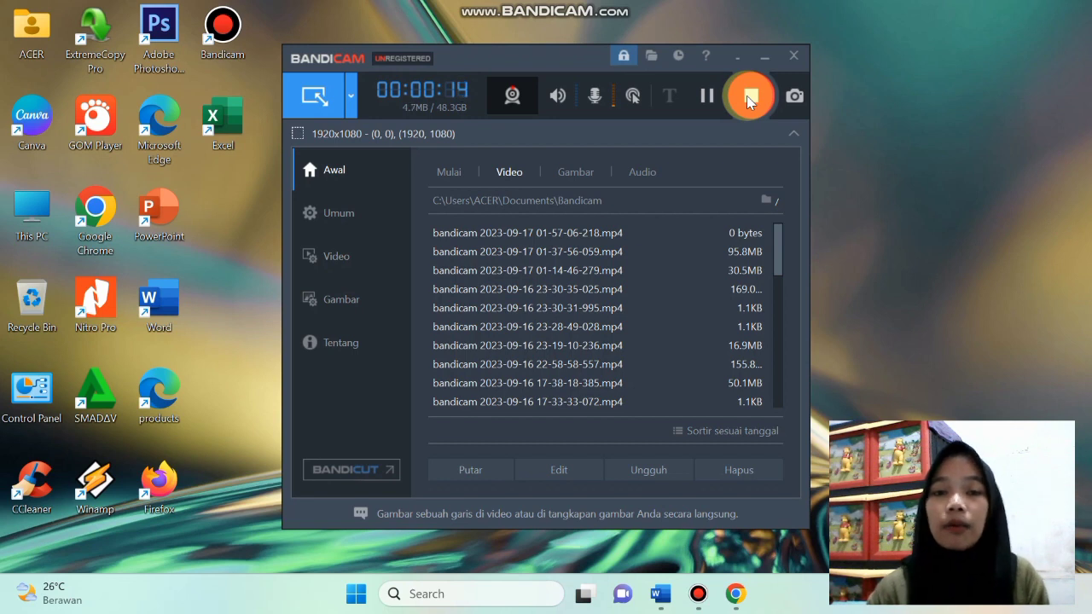
Minimize the Bandicam window and switch to Document9 in Word
left_click(766, 58)
mouse_move(660, 597)
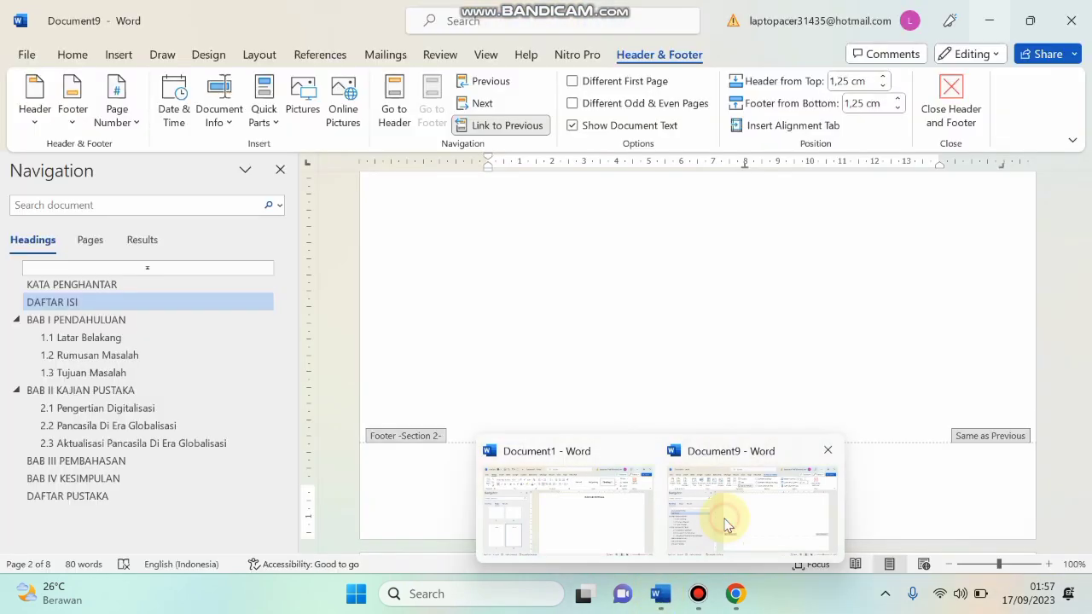
left_click(724, 519)
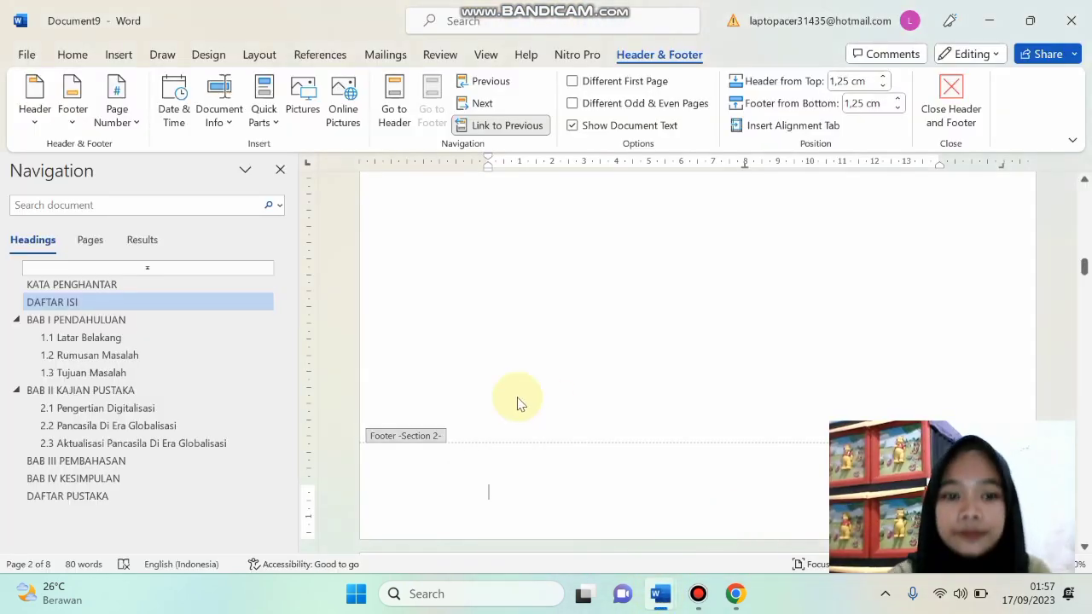
Open the Section 2 footer after the "KATA PENGHANTAR" page for editing and unlink it from the previous section
left_click(221, 284)
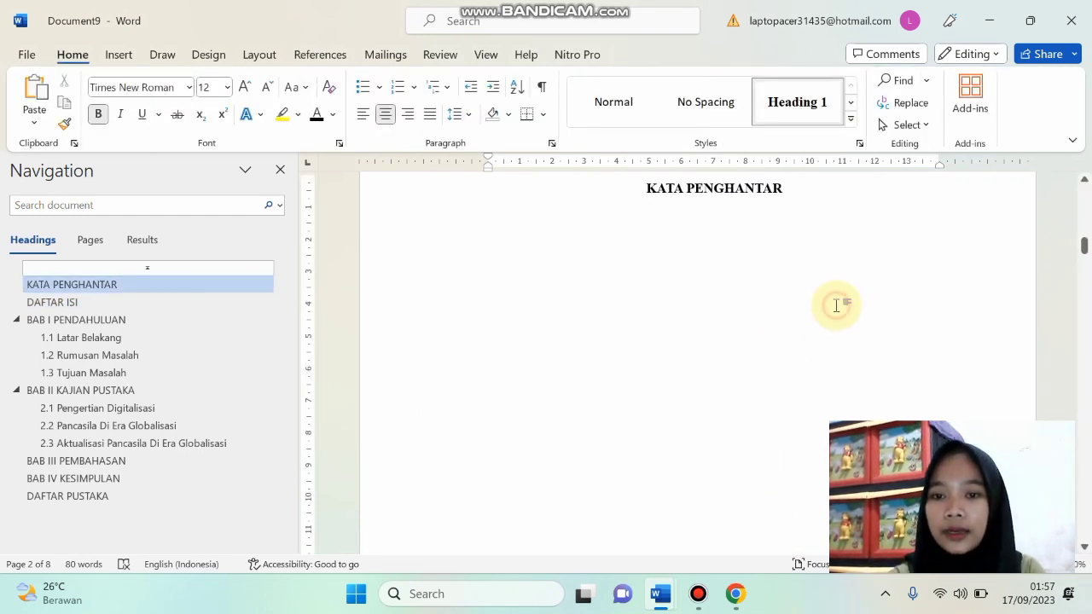
left_click_drag(1083, 246, 1085, 278)
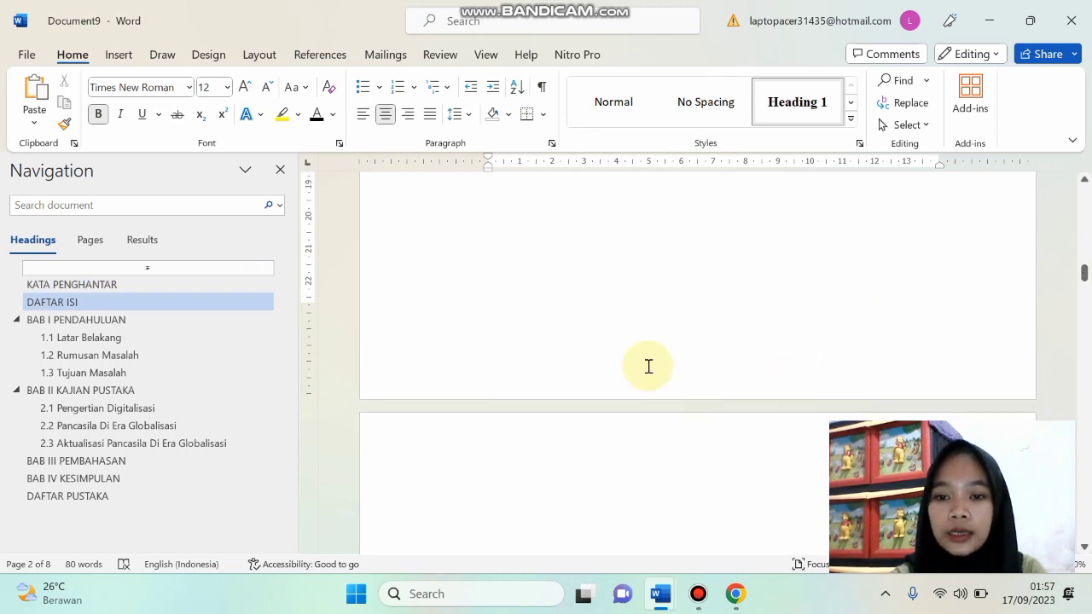
left_click(579, 344)
double_click(579, 344)
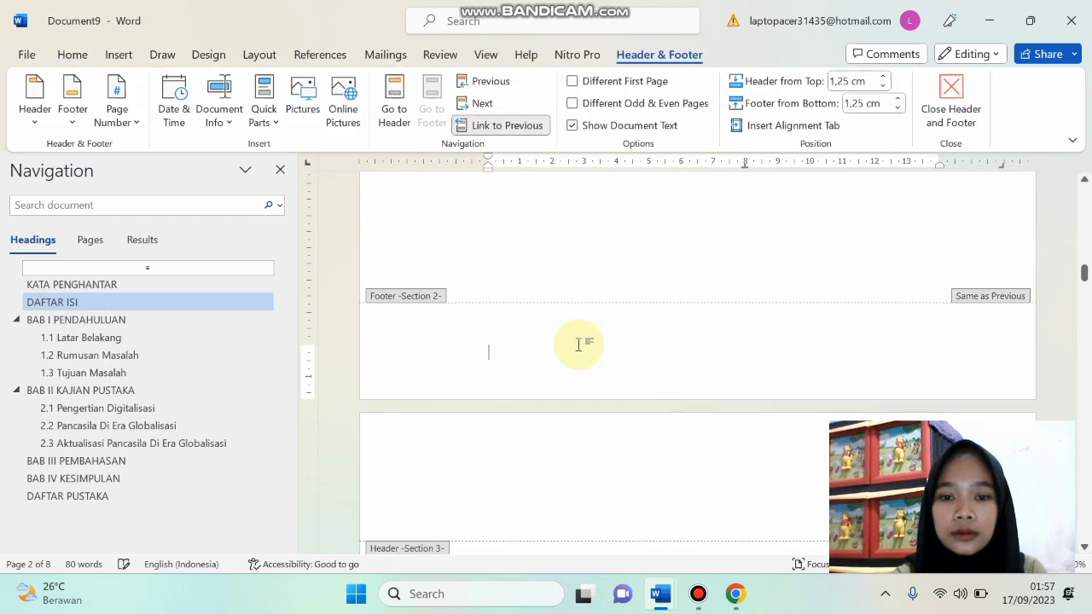
left_click(529, 126)
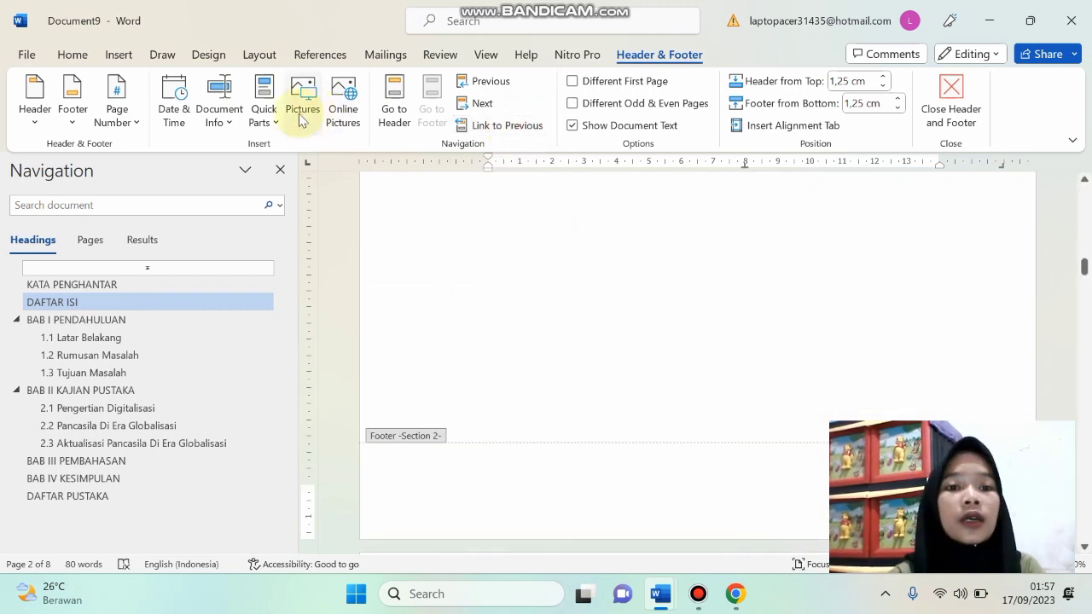
Set Section 2's page number format to i, ii, iii, starting at i
left_click(117, 102)
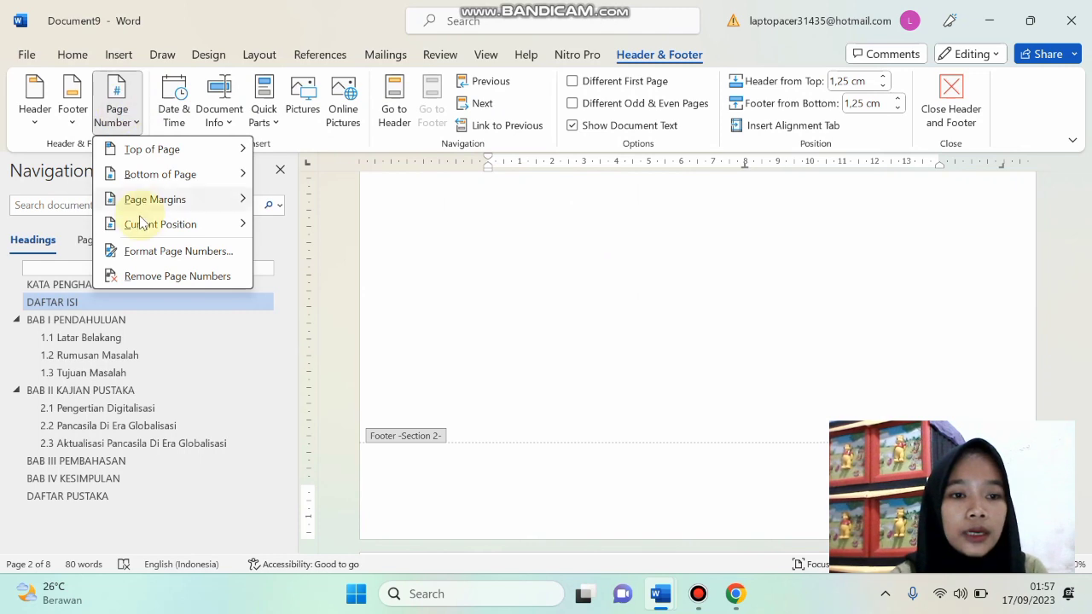
left_click(151, 252)
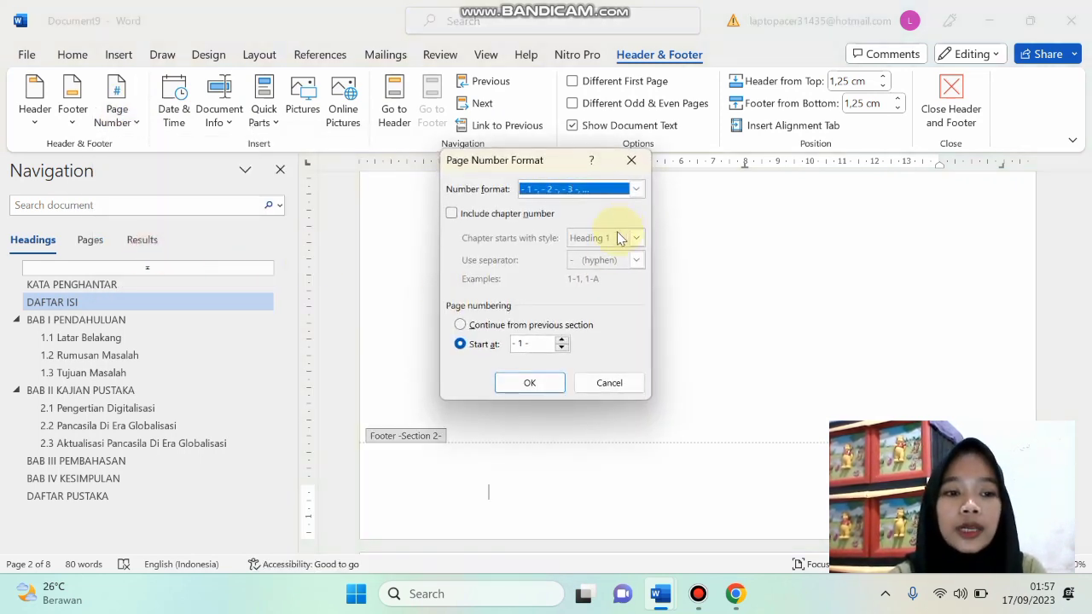
left_click(636, 191)
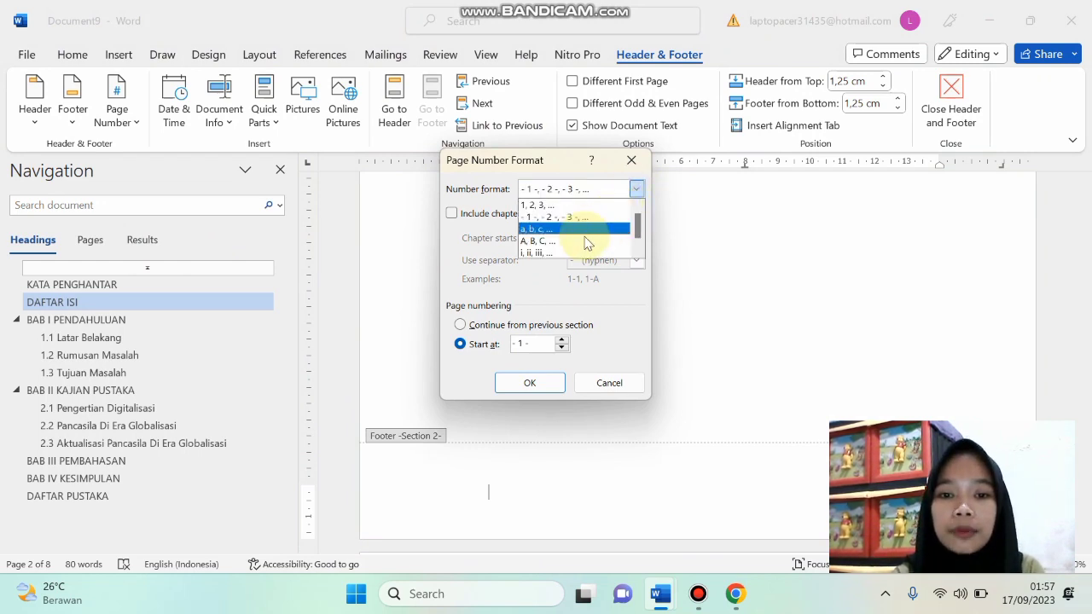
left_click(562, 254)
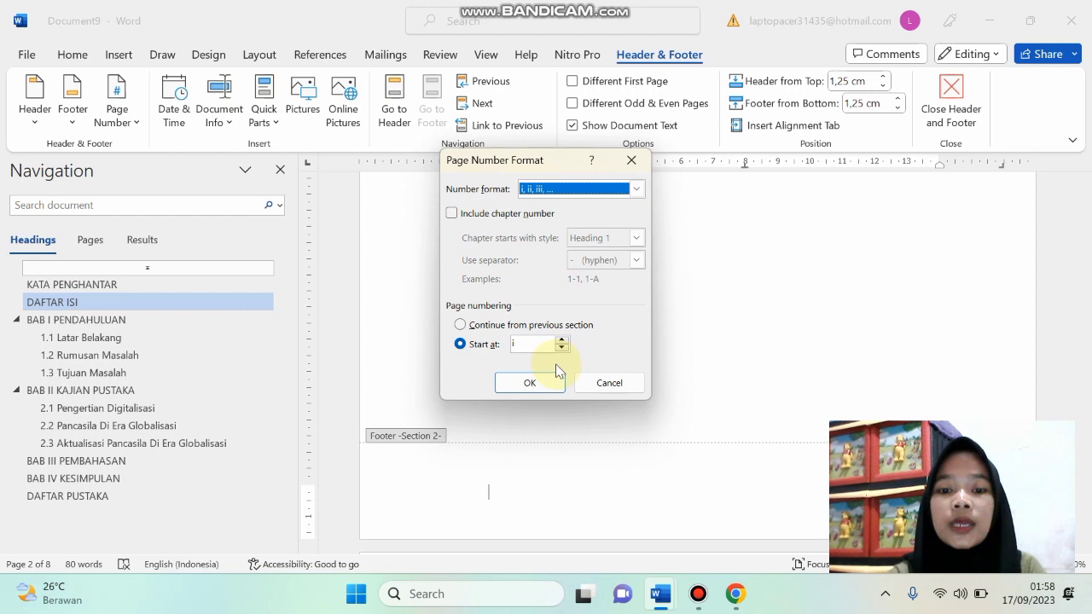
left_click(547, 392)
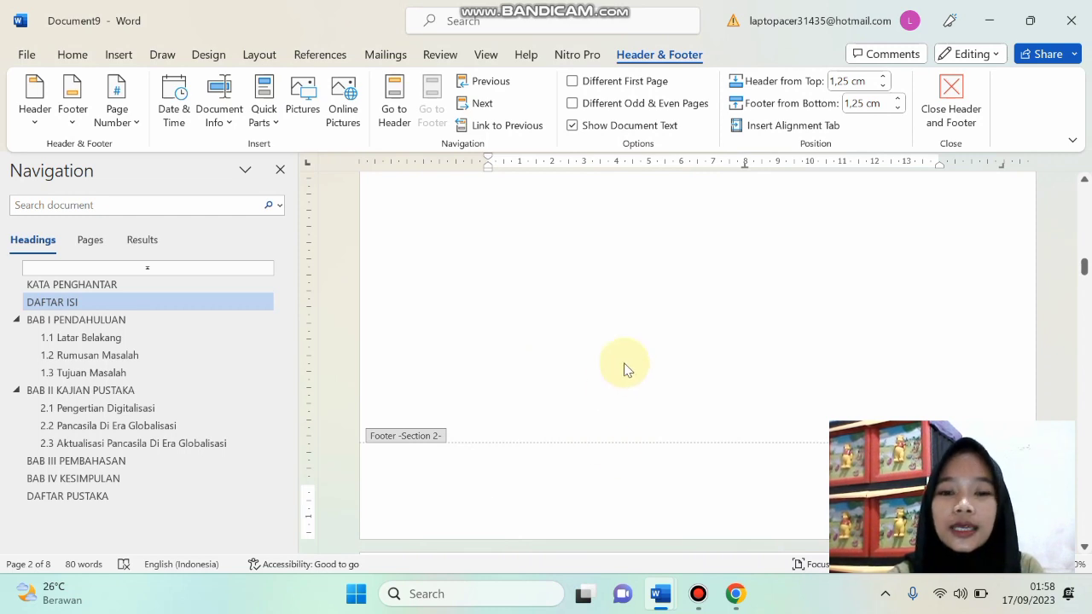
Insert a Plain Number 2 page number in the Section 2 footer and check the Section 1 footer
left_click(116, 115)
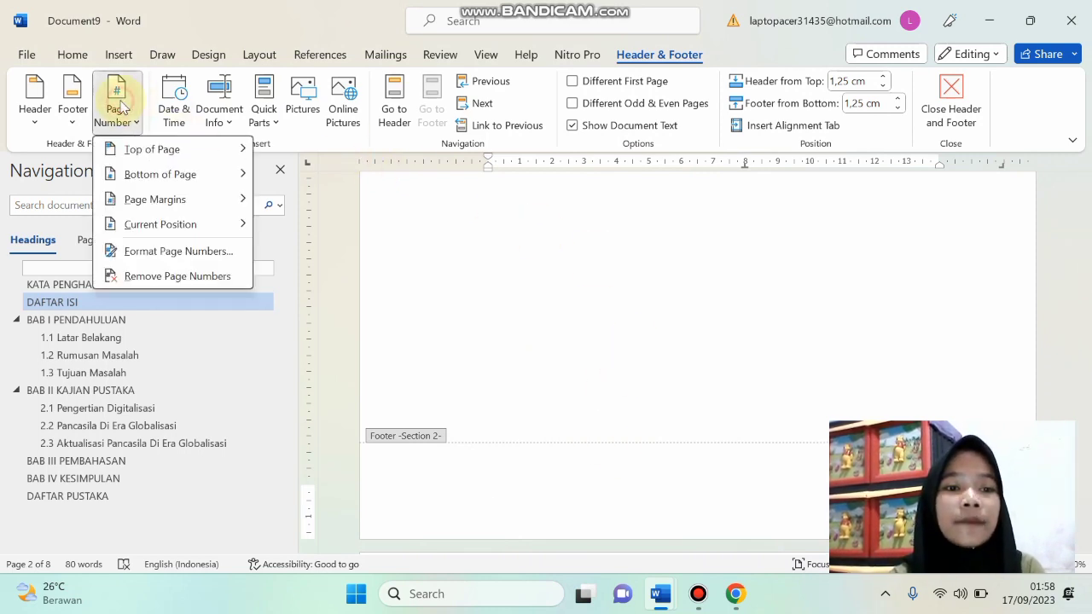
mouse_move(158, 182)
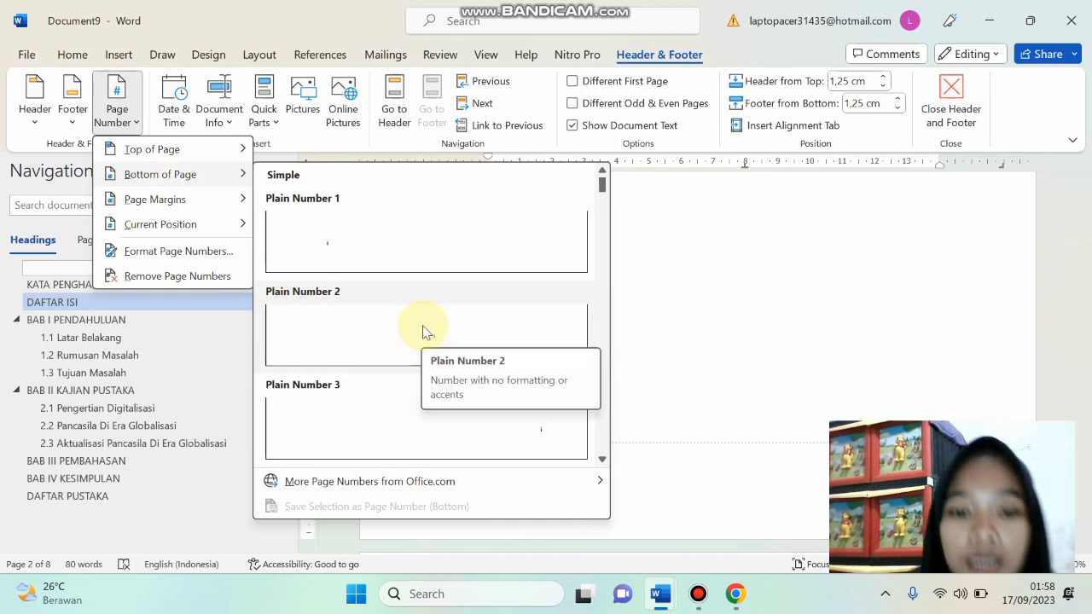
left_click(401, 330)
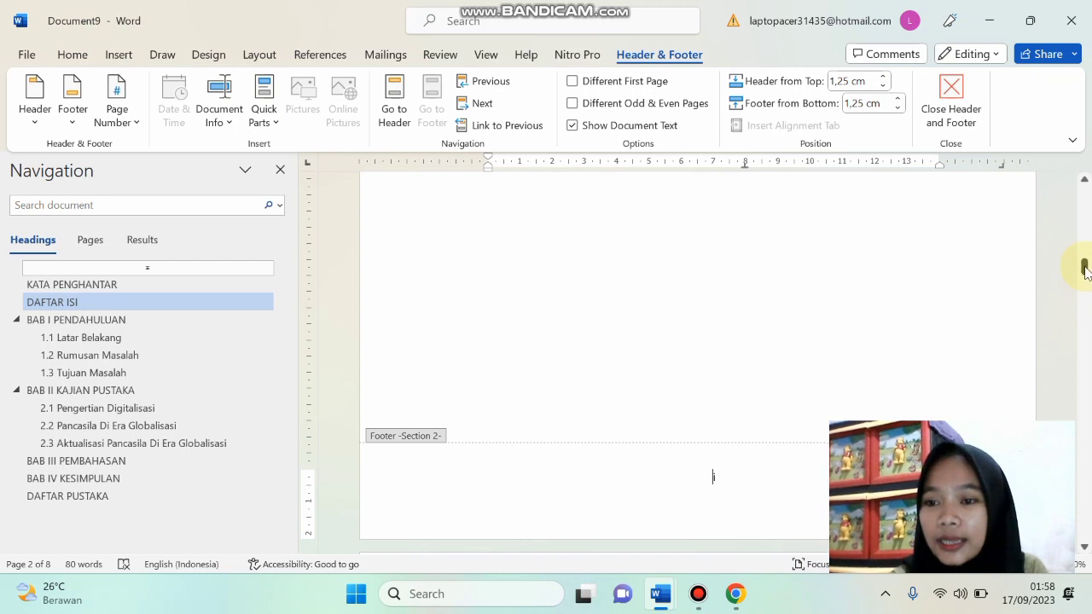
left_click_drag(1085, 270, 1085, 236)
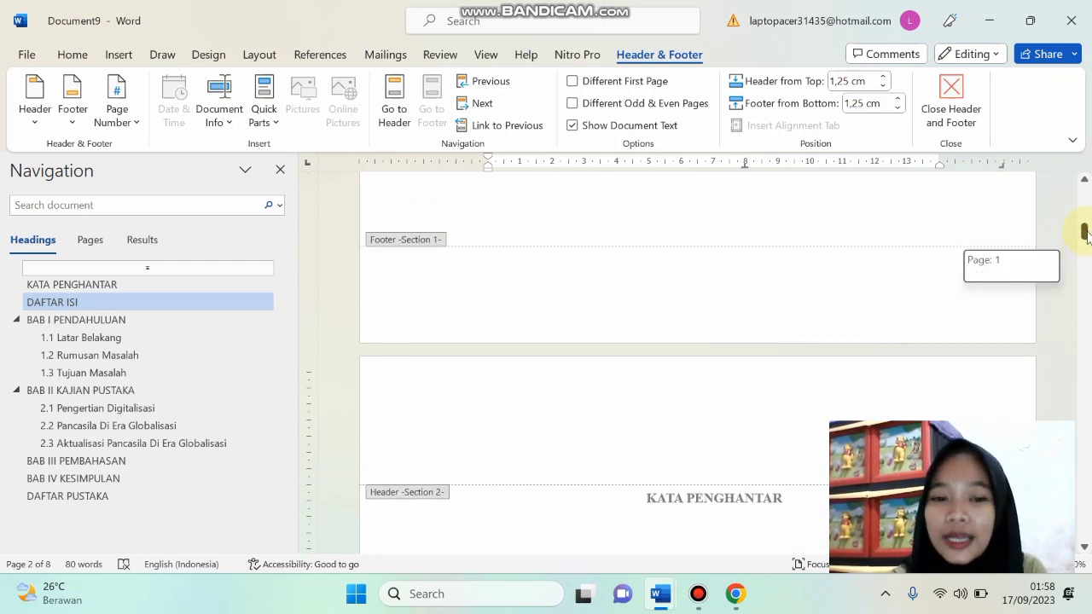
Open the Section 3 footer under the "DAFTAR ISI" page for editing and unlink it from the previous section
left_click_drag(1085, 236, 1086, 231)
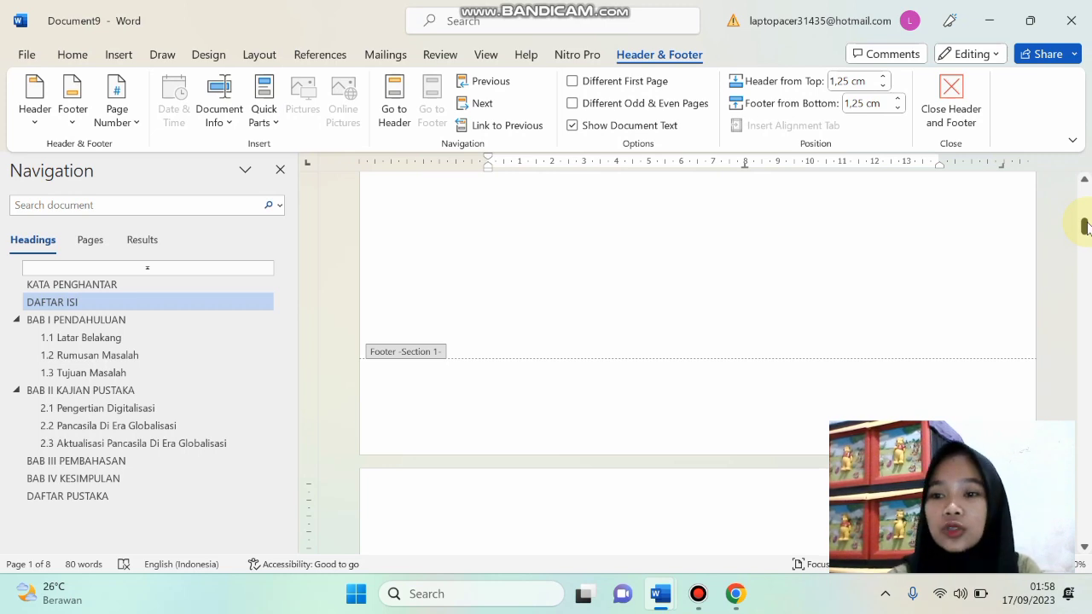
left_click_drag(1084, 226, 1081, 318)
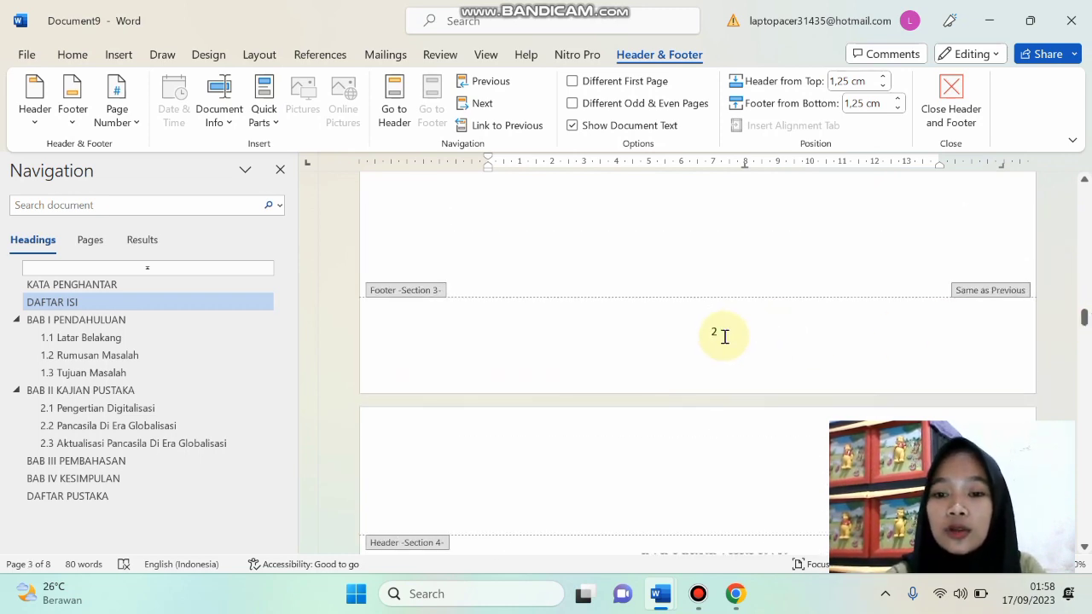
left_click_drag(724, 336, 706, 335)
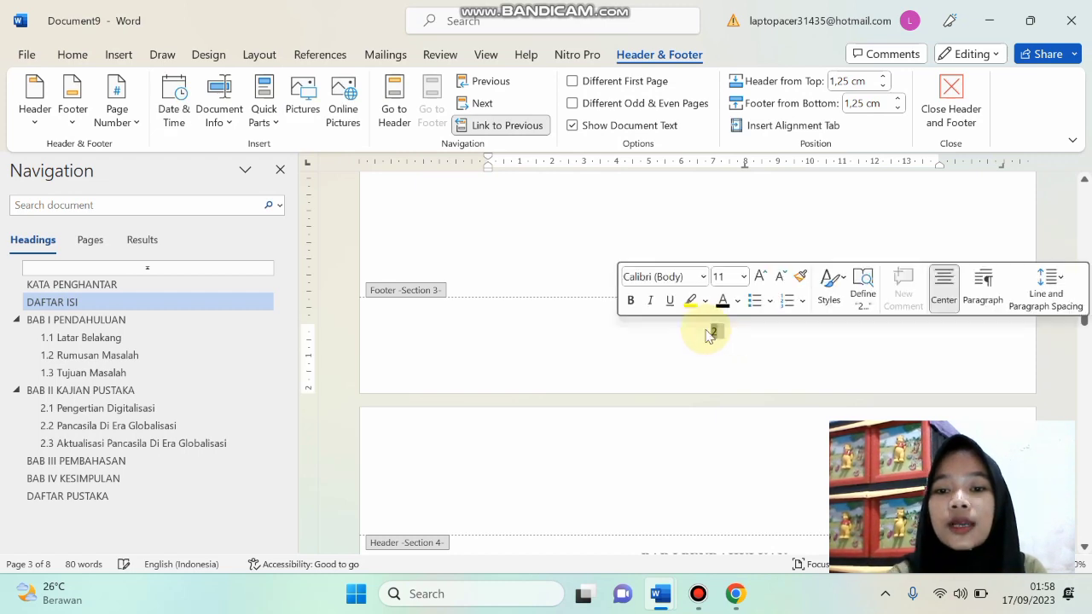
left_click(517, 125)
Set Section 3's page number format to i, ii, iii, starting at ii
left_click(117, 102)
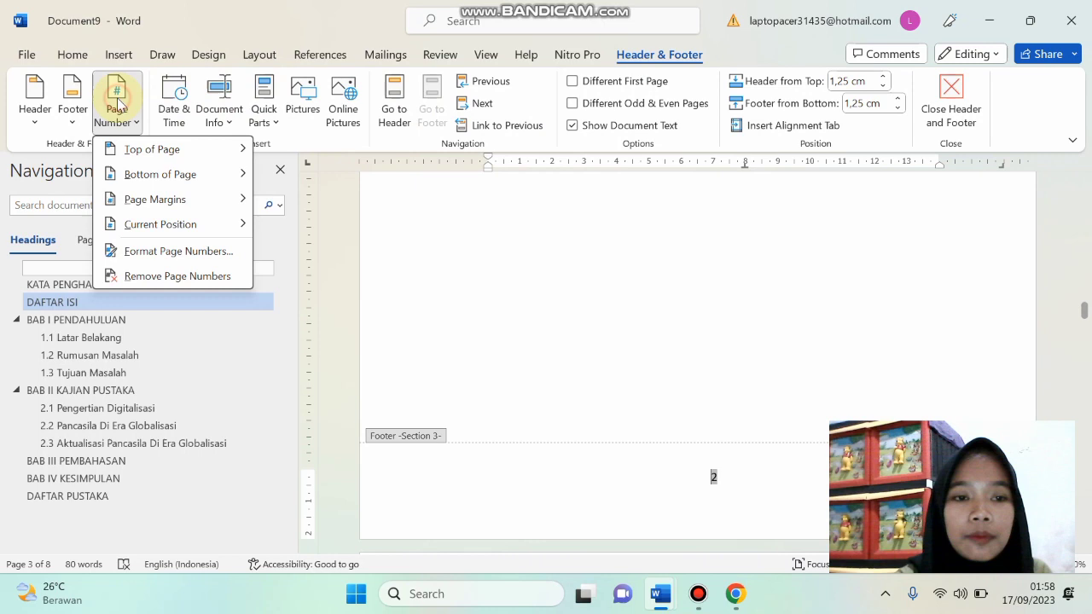
left_click(160, 251)
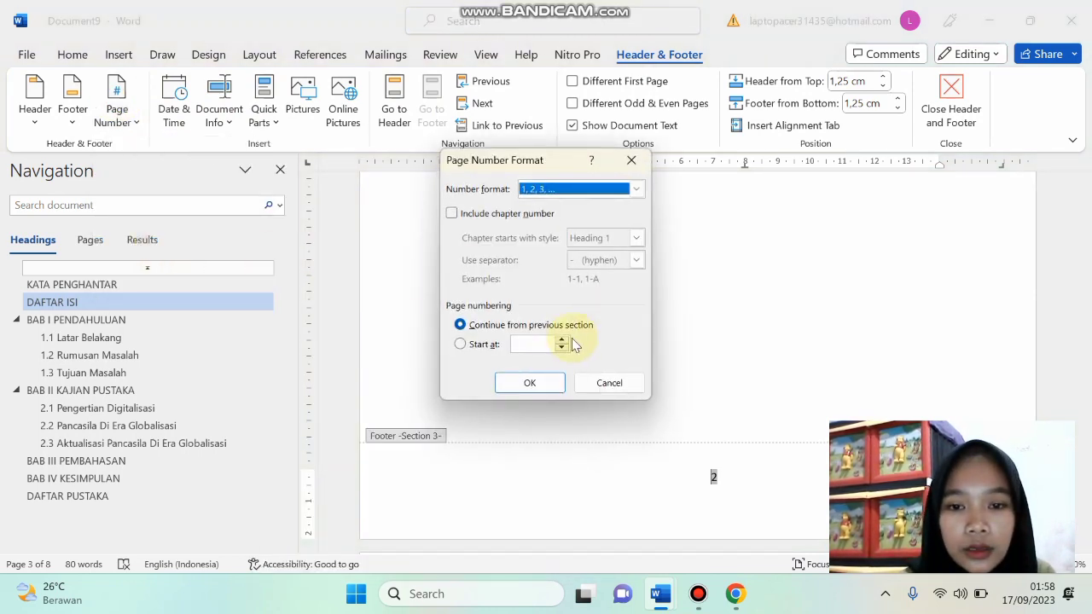
left_click(636, 188)
left_click(574, 261)
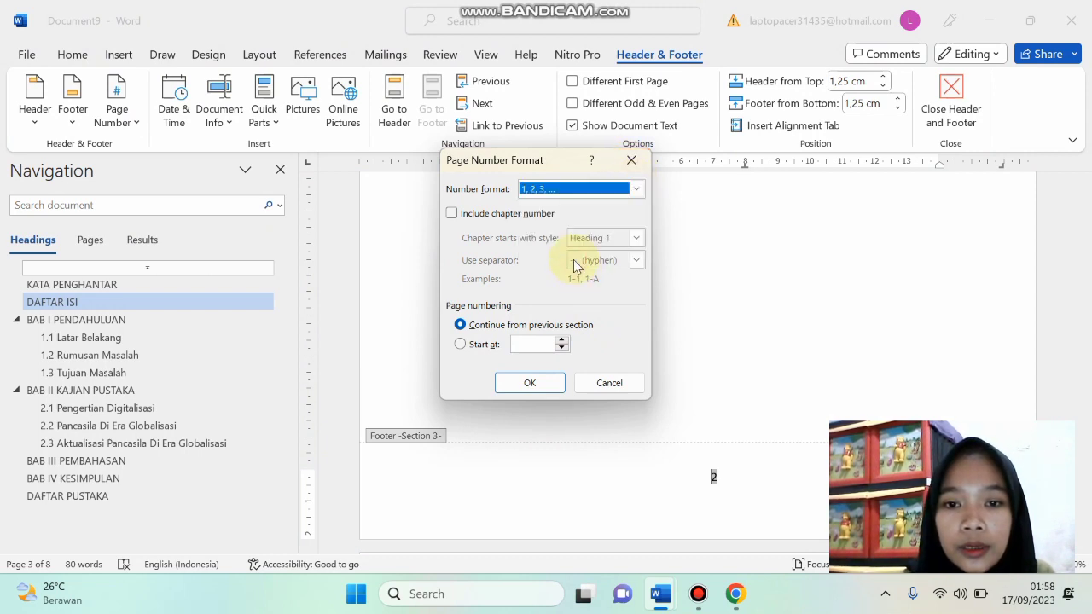
left_click(635, 188)
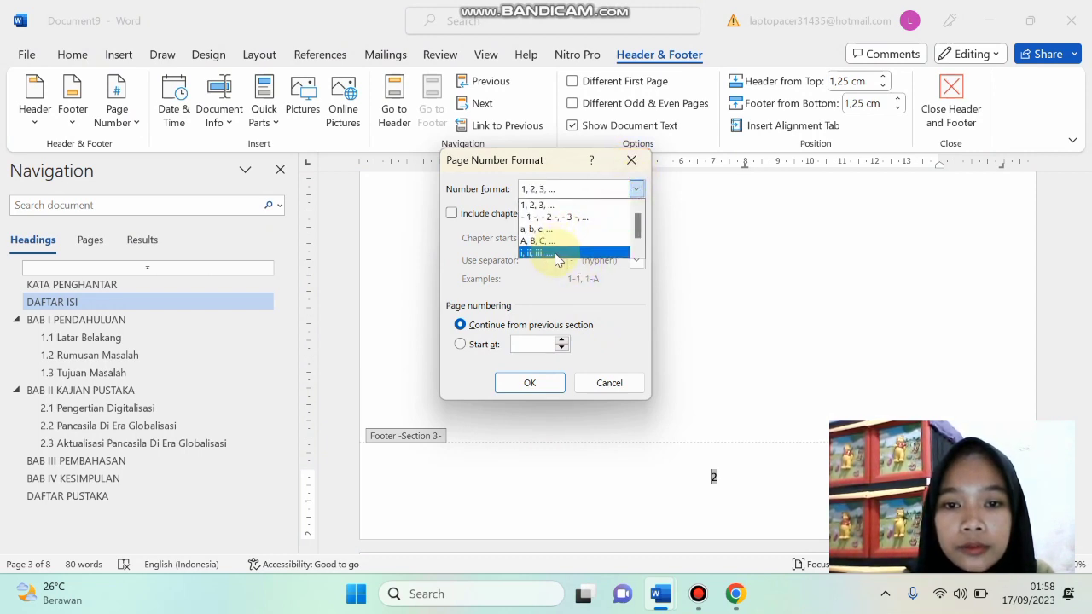
left_click(555, 252)
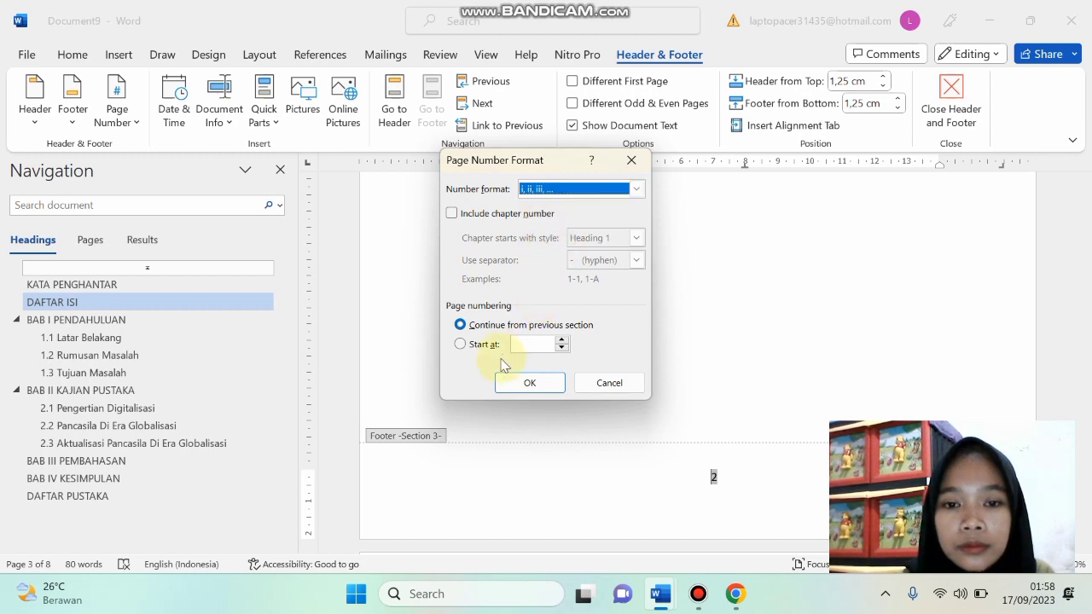
left_click(461, 344)
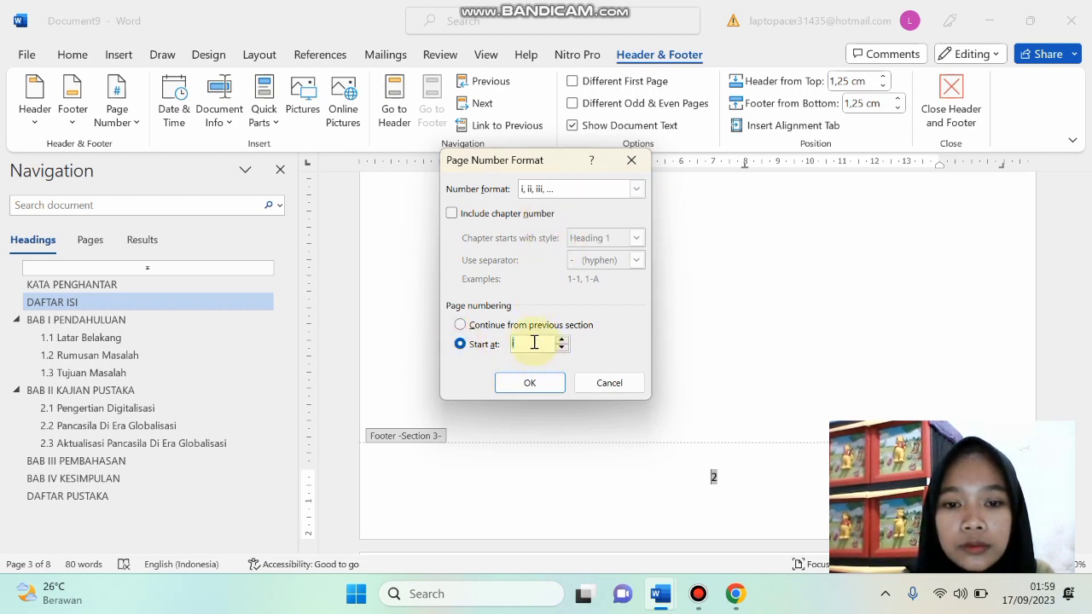
left_click(537, 384)
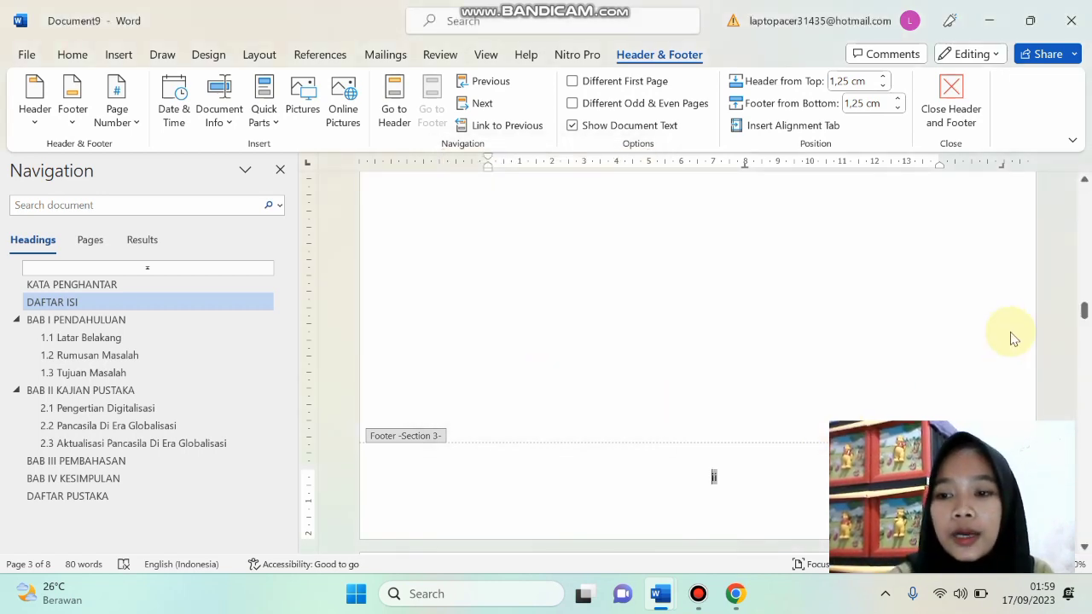
Open the Section 4 footer on the "BAB I PENDAHULUAN" page for editing and unlink it from the previous section
left_click_drag(1083, 314, 1085, 361)
left_click(750, 358)
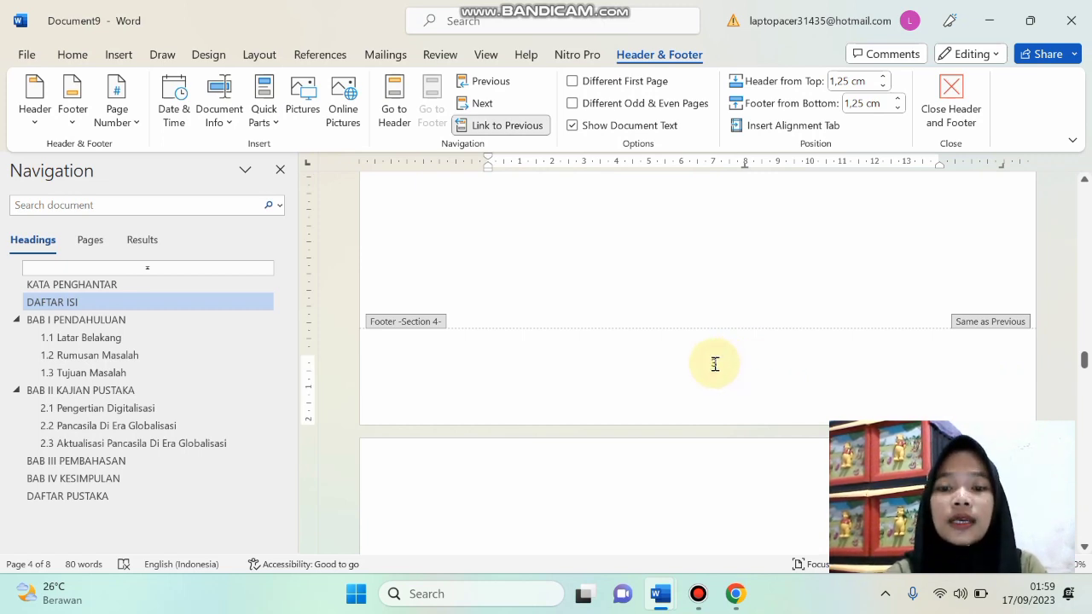
left_click(509, 126)
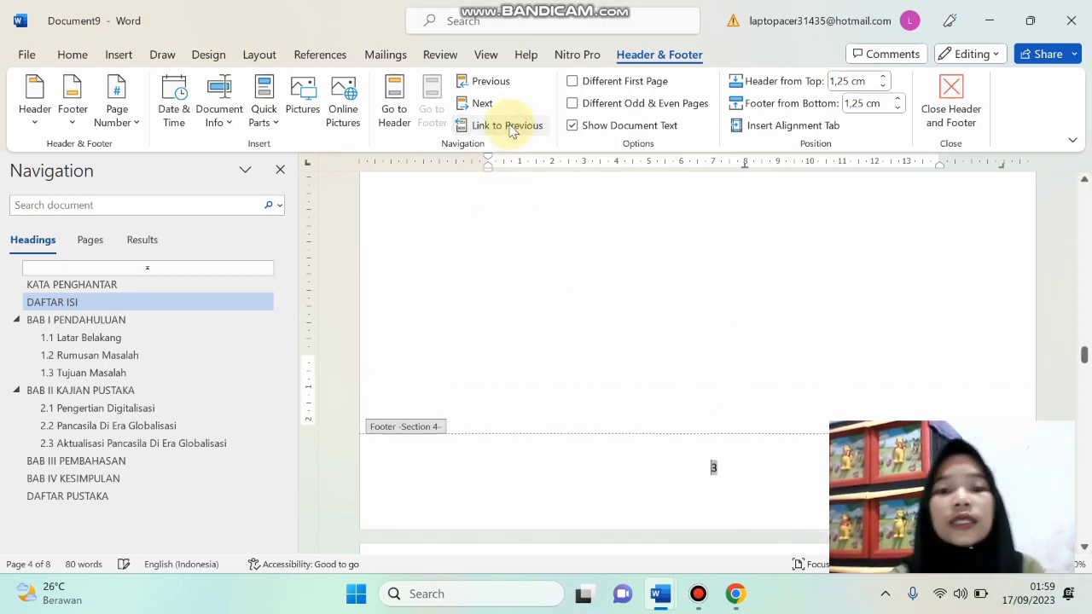
Restart Section 4's page numbering at 1 and check the footers of the remaining pages
left_click(123, 109)
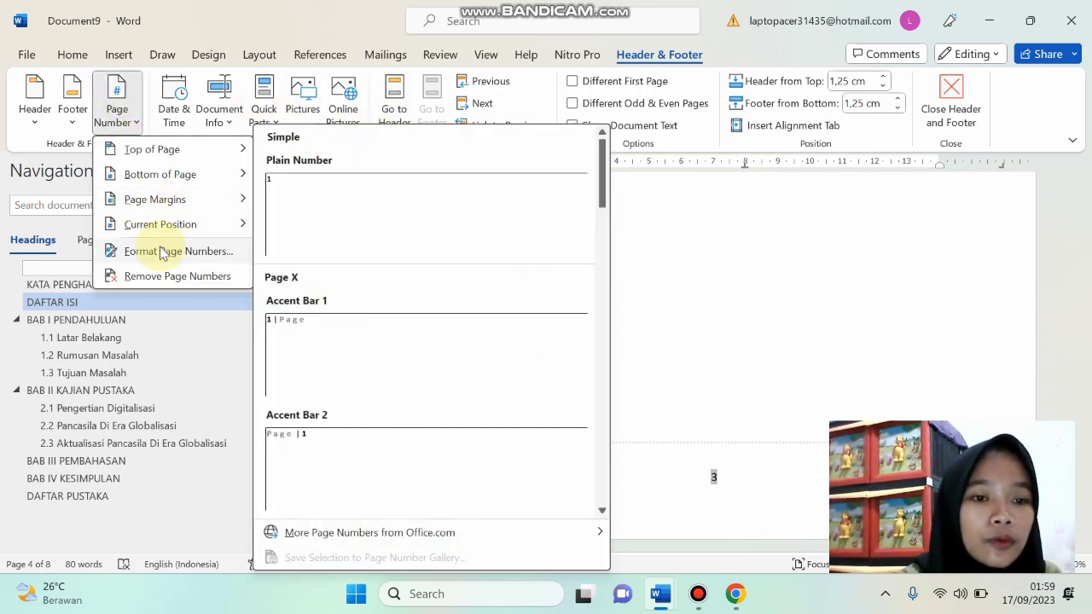
left_click(162, 252)
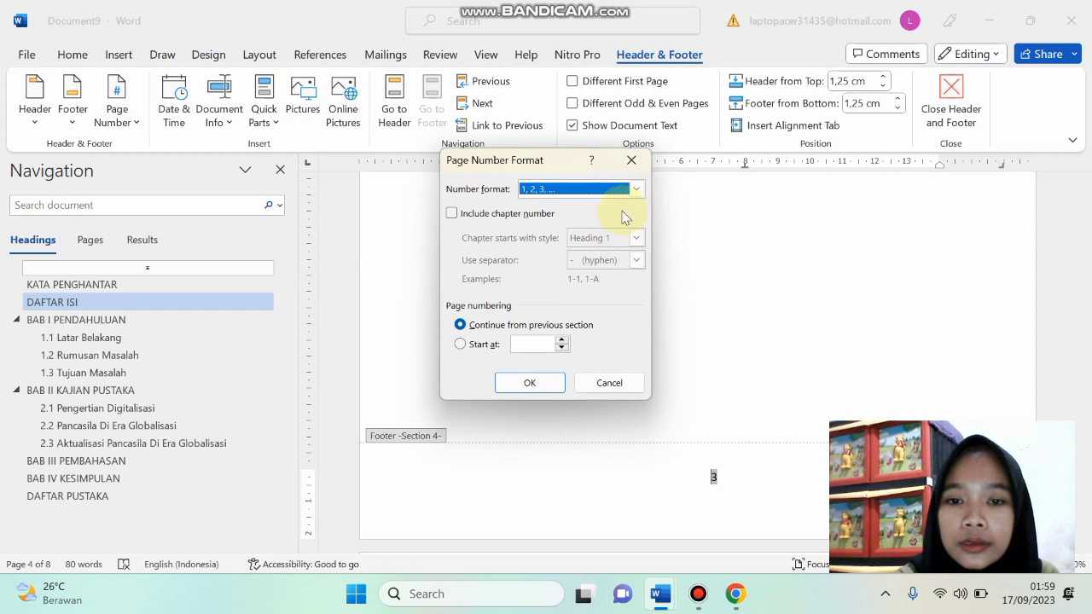
left_click(459, 345)
left_click(527, 383)
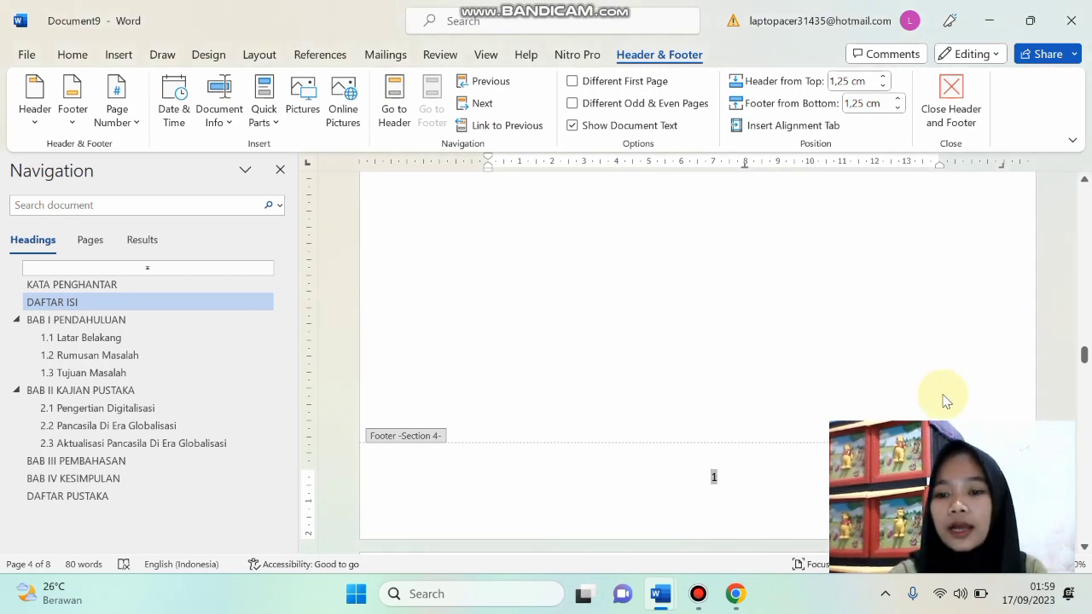
left_click_drag(1085, 358, 1086, 531)
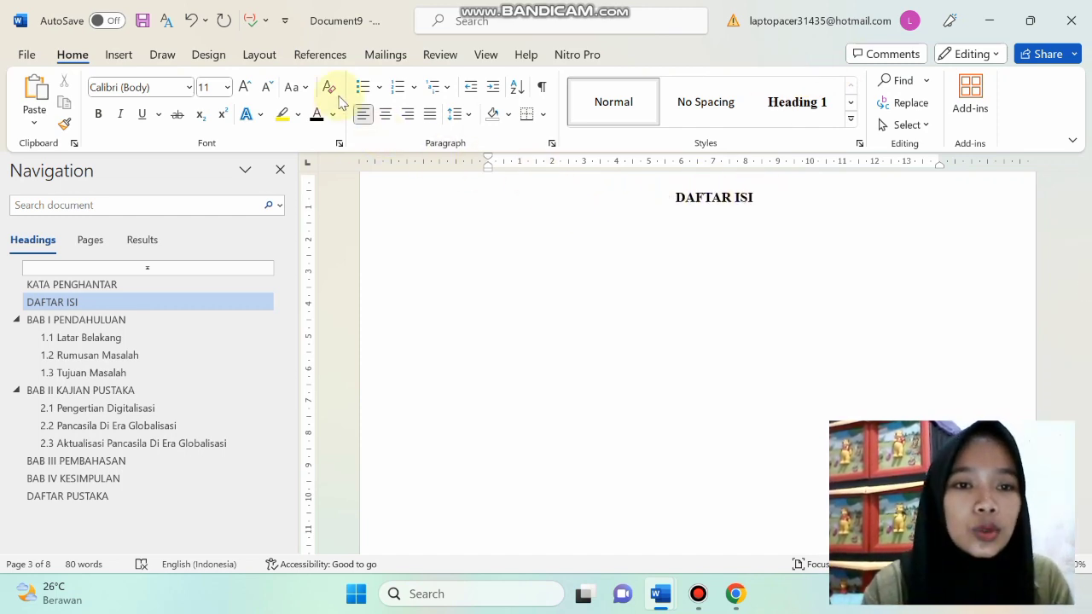
Insert an Automatic Table 1 table of contents below the "DAFTAR ISI" heading
left_click(320, 54)
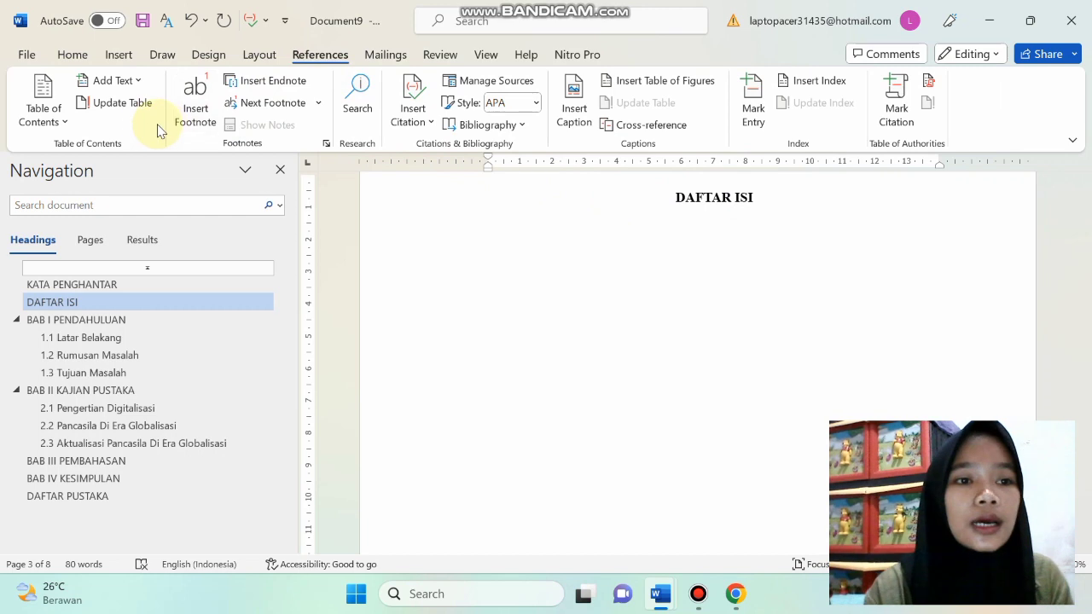
left_click(56, 111)
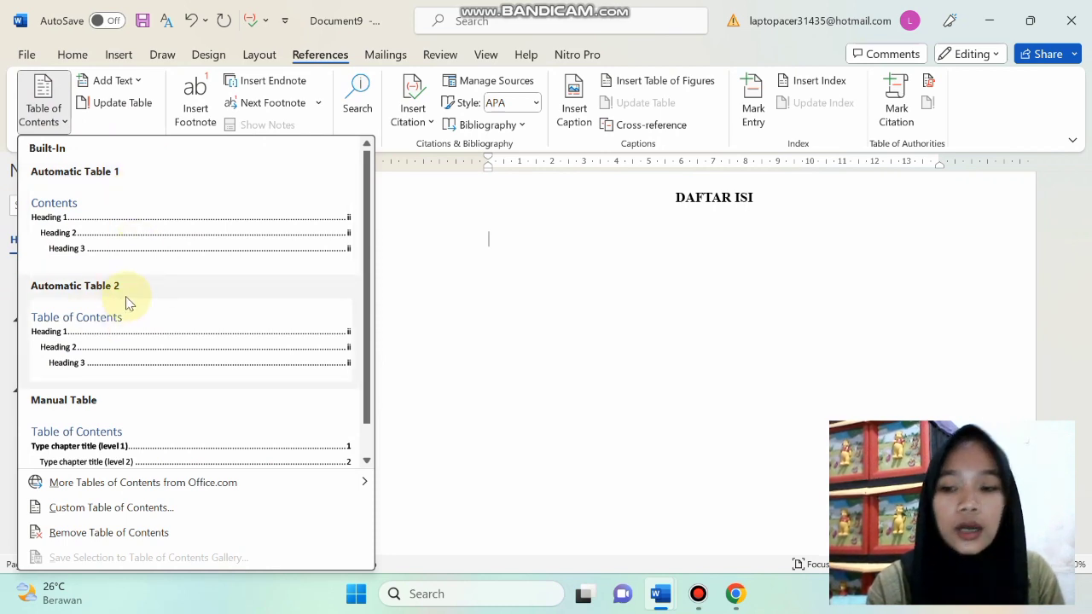
left_click(178, 232)
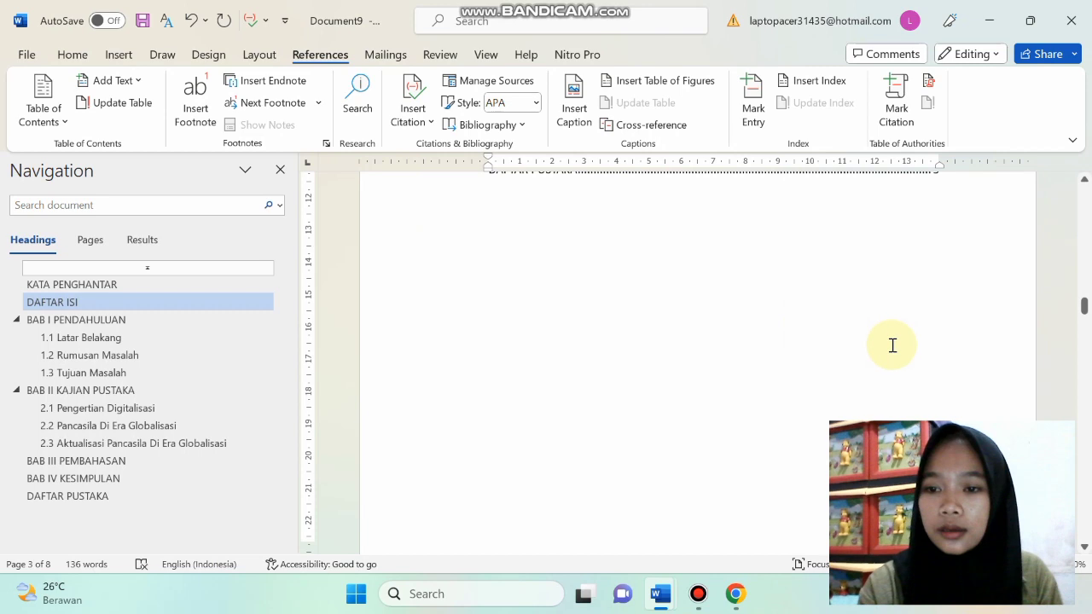
mouse_move(1084, 307)
left_mouse_down()
mouse_move(1084, 282)
mouse_move(1083, 292)
left_mouse_up()
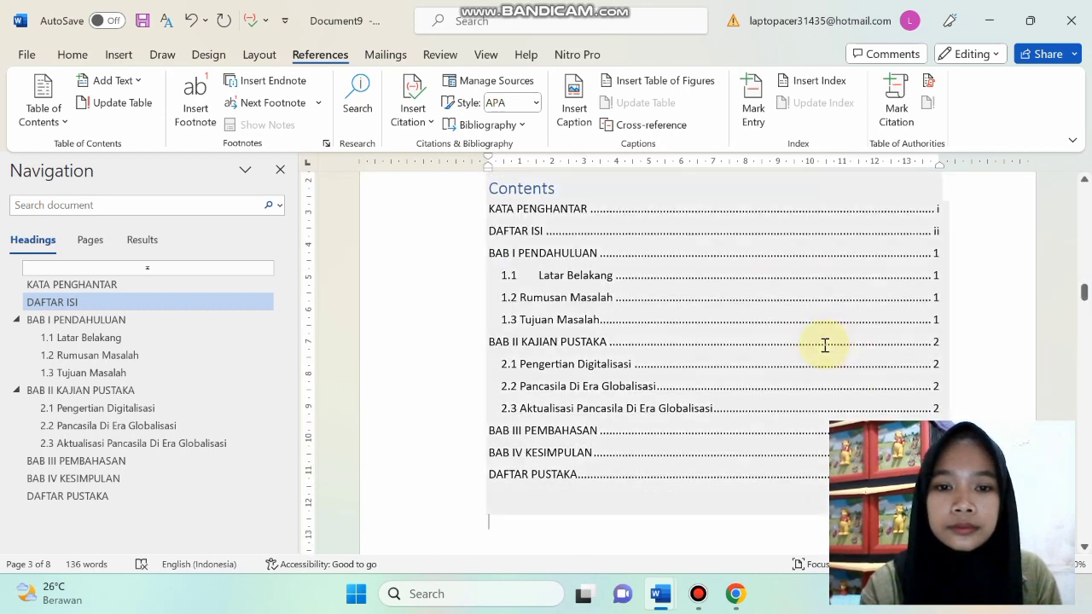
Remove the wide gap before "Latar Belakang" in the 1.1 entry and delete the "Contents" title from the table of contents
left_click(538, 271)
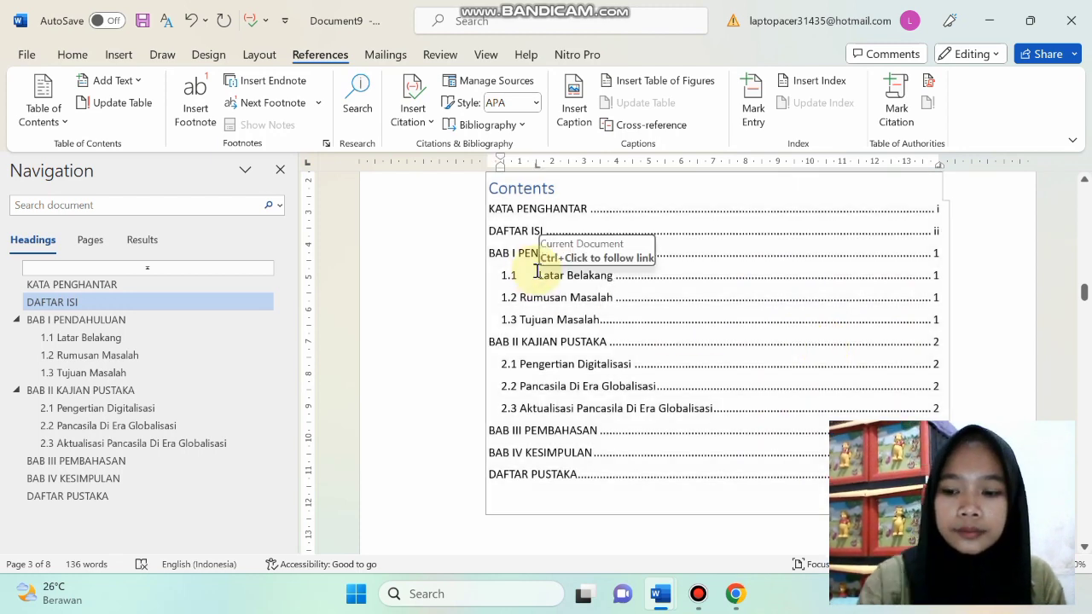
key("BackSpace")
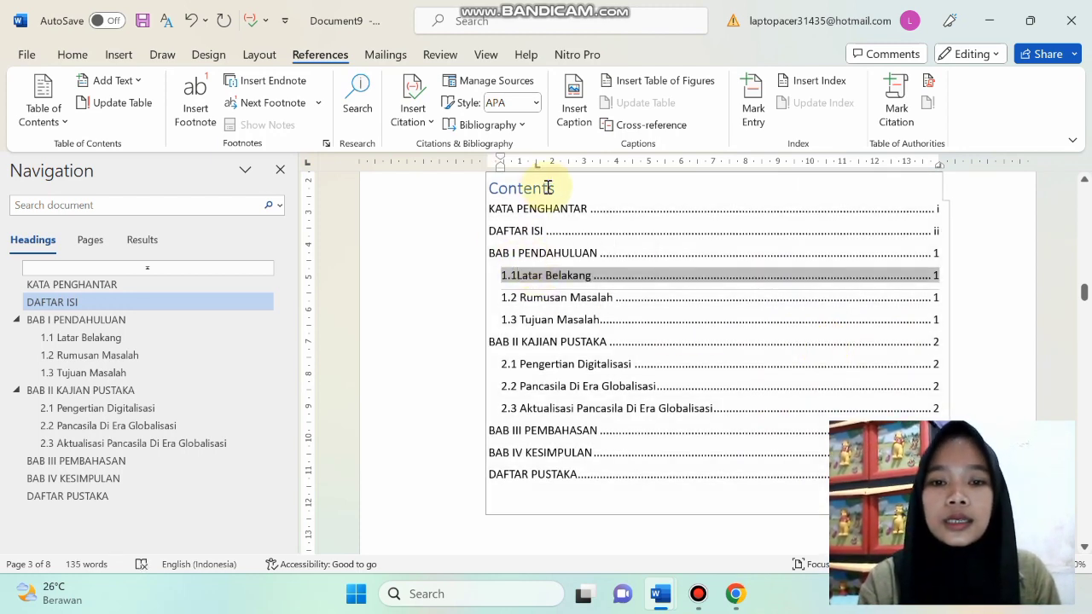
left_click_drag(555, 186, 510, 184)
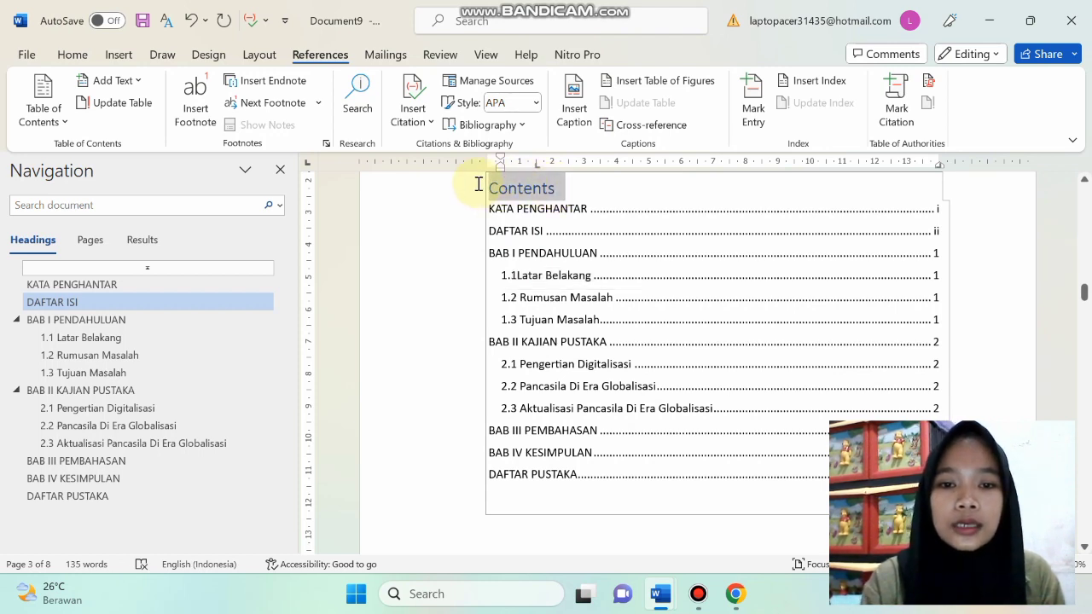
key("BackSpace")
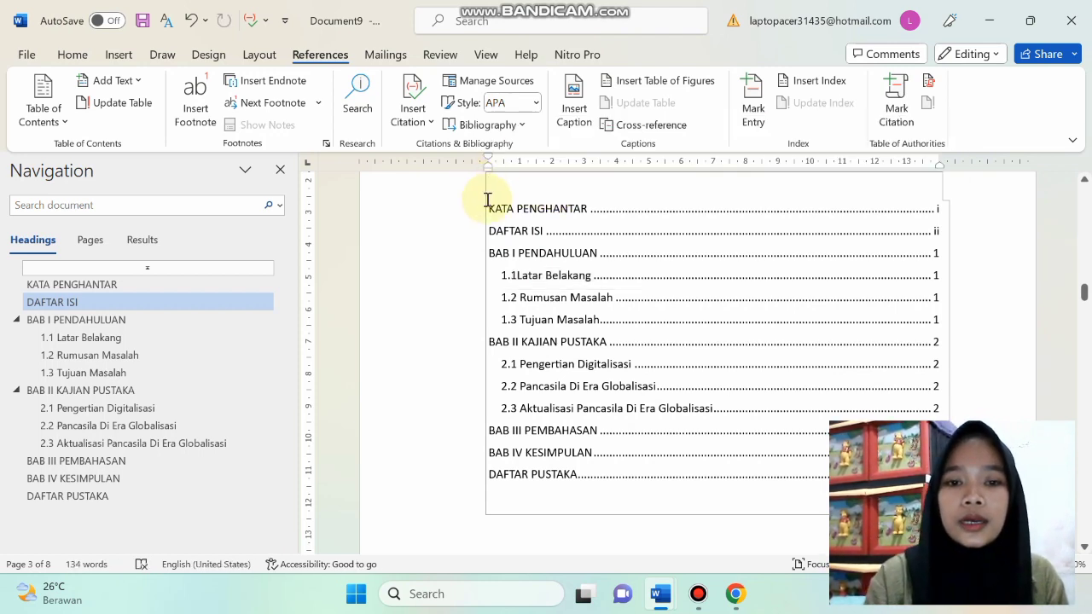
Format all table of contents entries in Times New Roman, size 12
left_click_drag(487, 200, 603, 285)
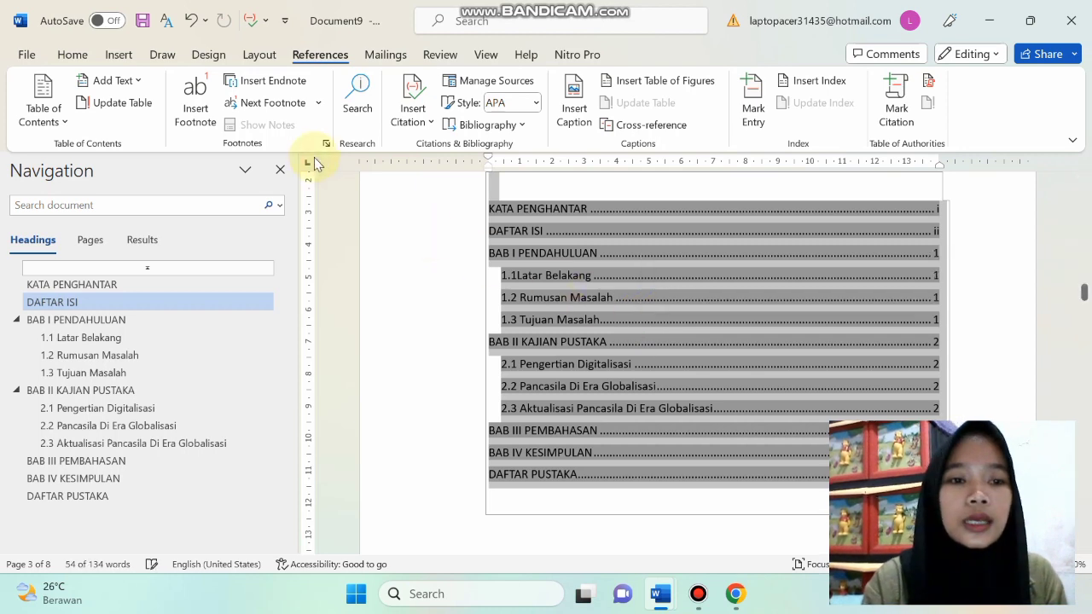
left_click(85, 57)
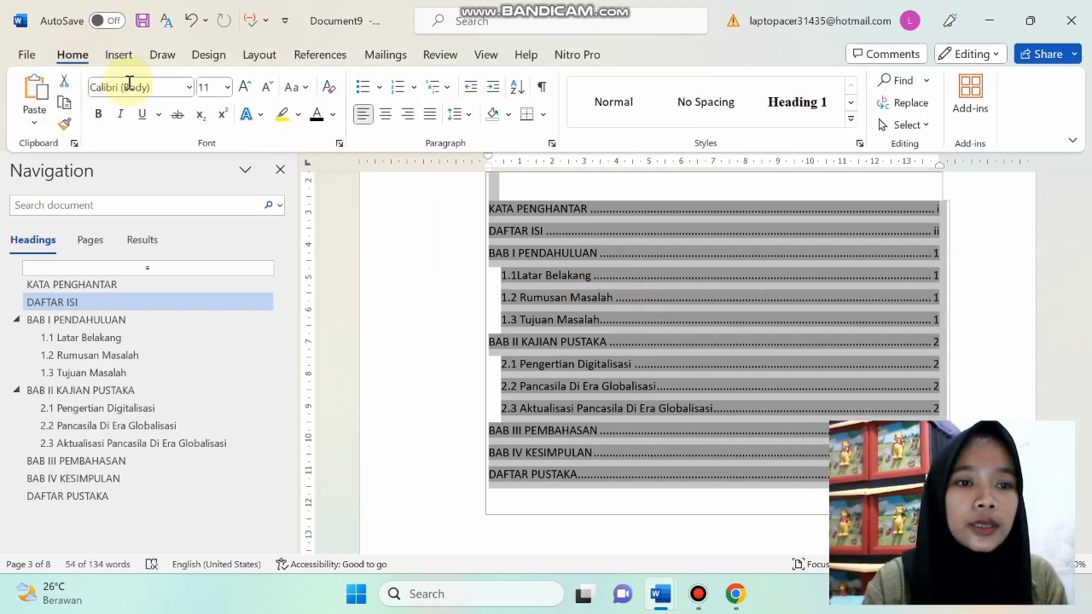
left_click(189, 88)
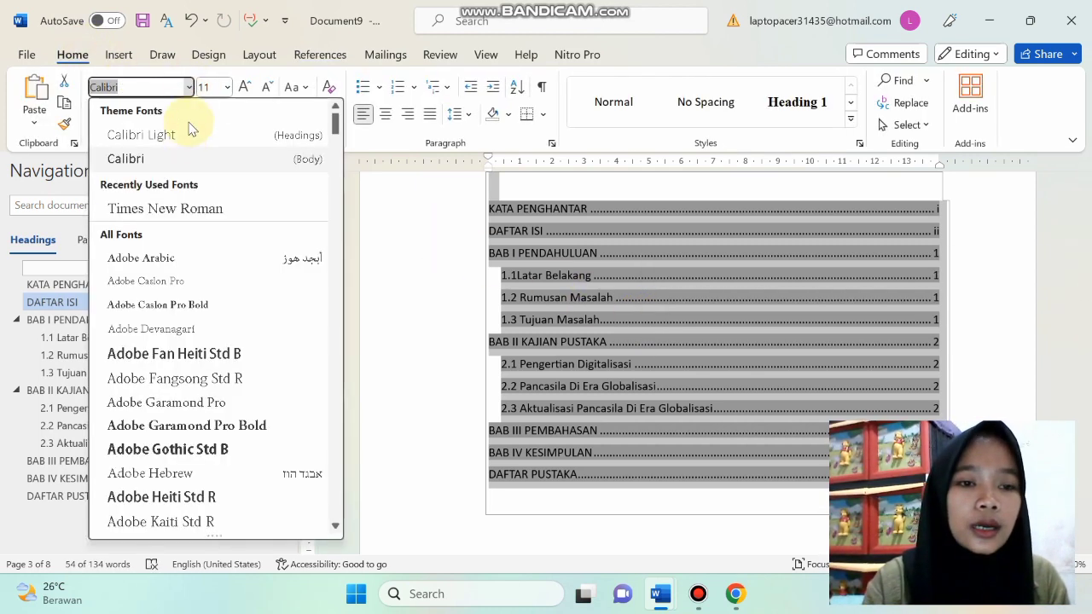
left_click(183, 207)
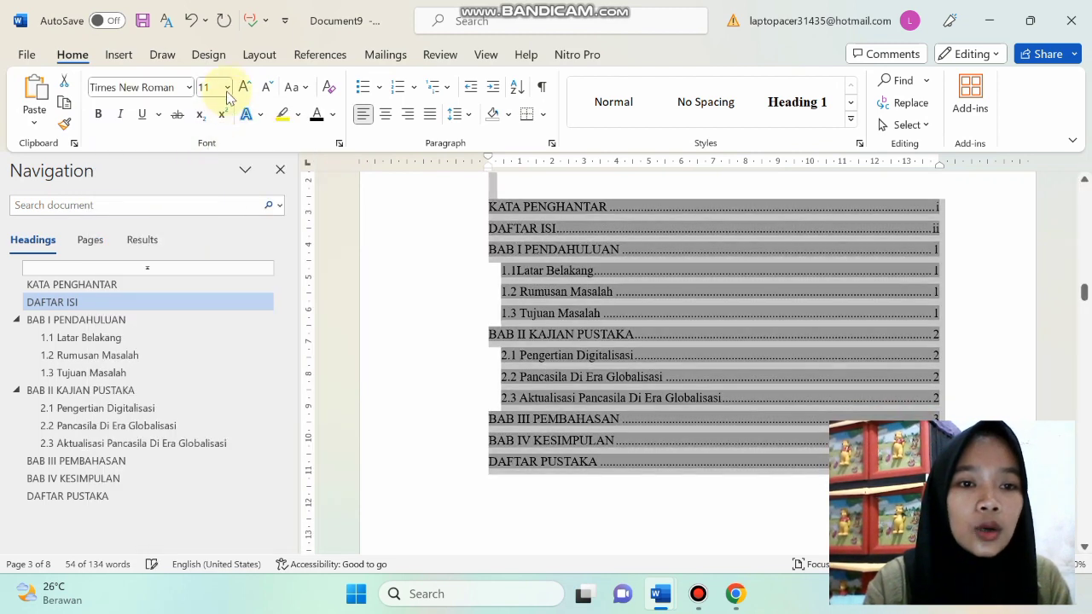
left_click(227, 87)
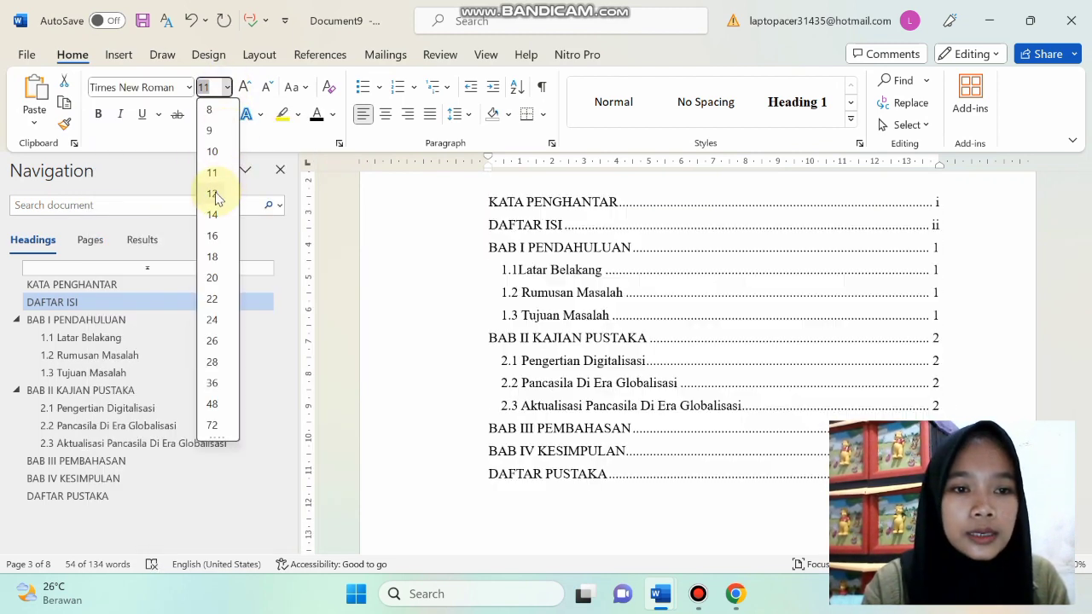
left_click(217, 195)
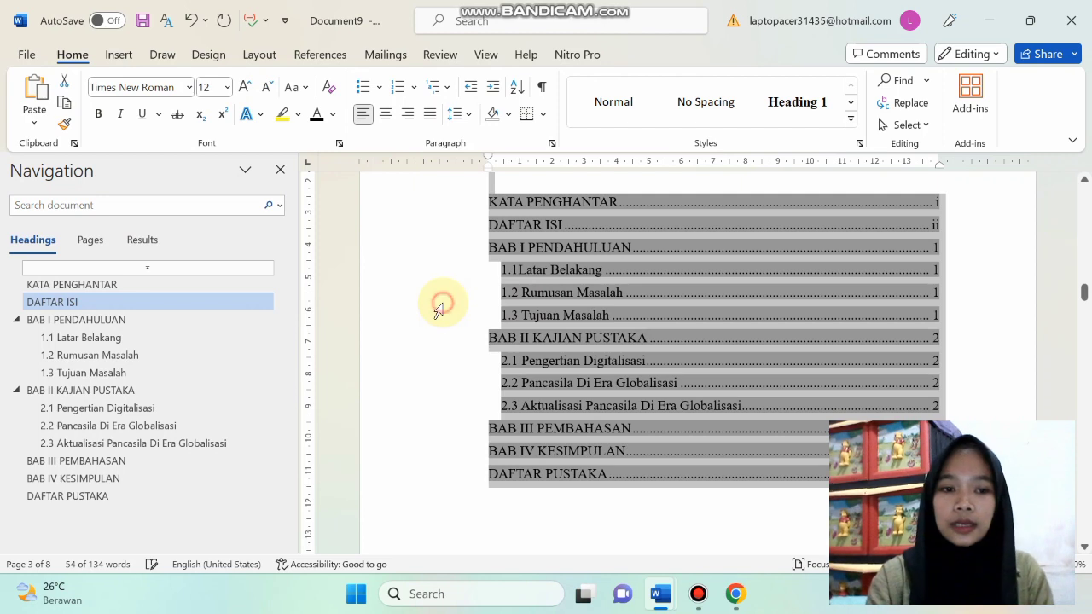
left_click(436, 303)
Check the heading navigation by jumping to DAFTAR PUSTAKA, DAFTAR ISI, 1.1 Latar Belakang, KATA PENGHANTAR and back to DAFTAR ISI
left_click(152, 495)
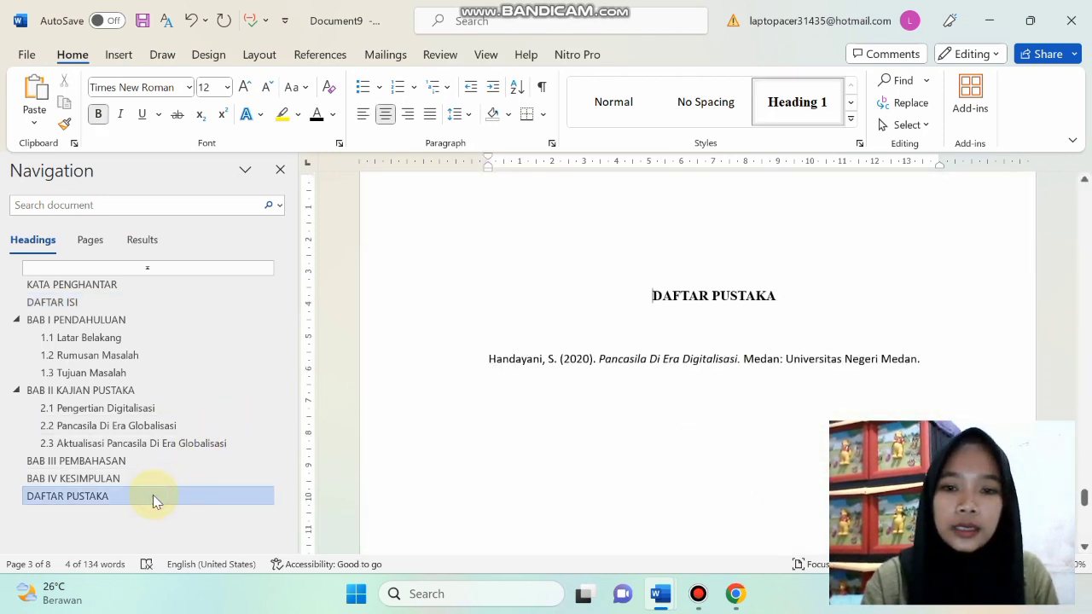
left_click(59, 302)
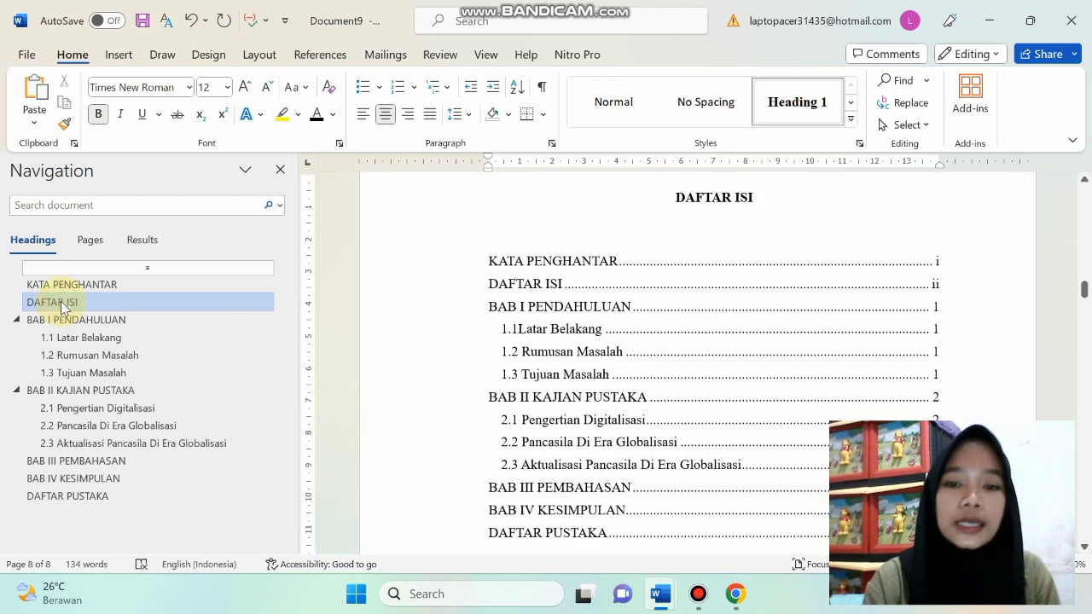
left_click(112, 339)
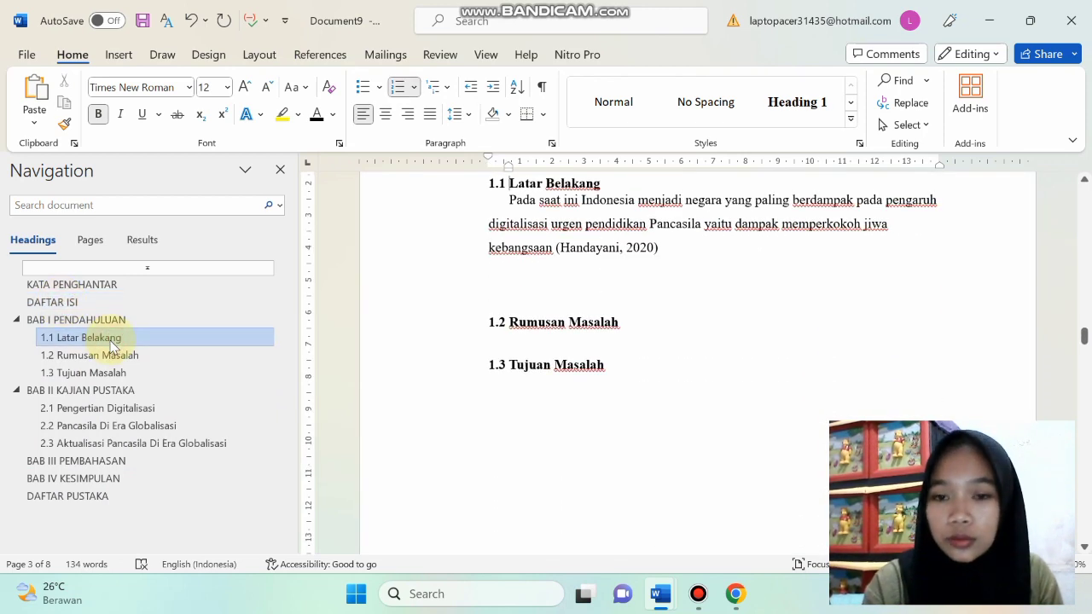
left_click(73, 288)
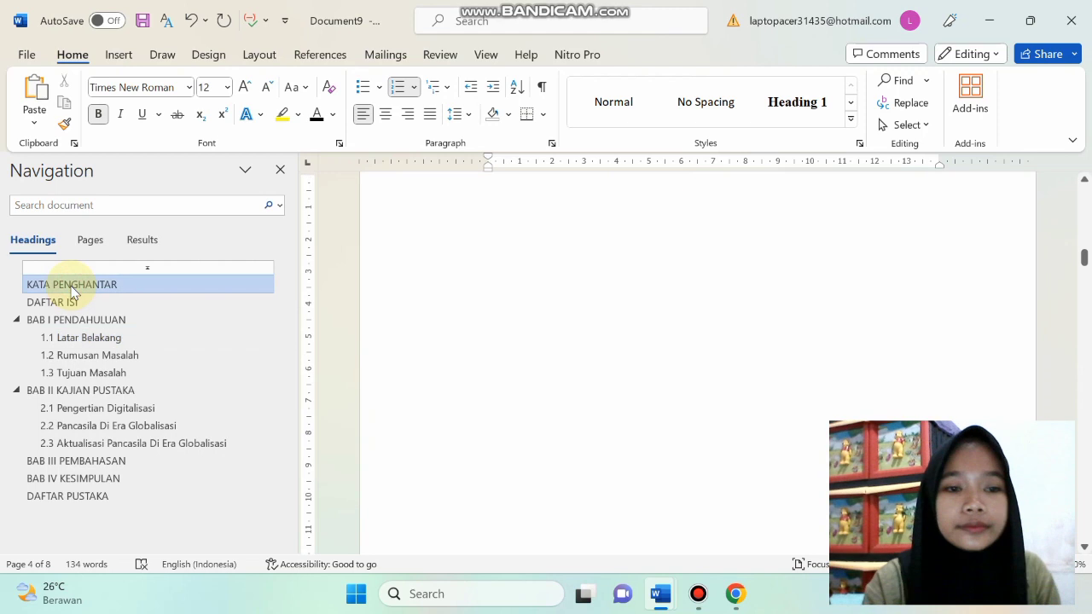
left_click(64, 303)
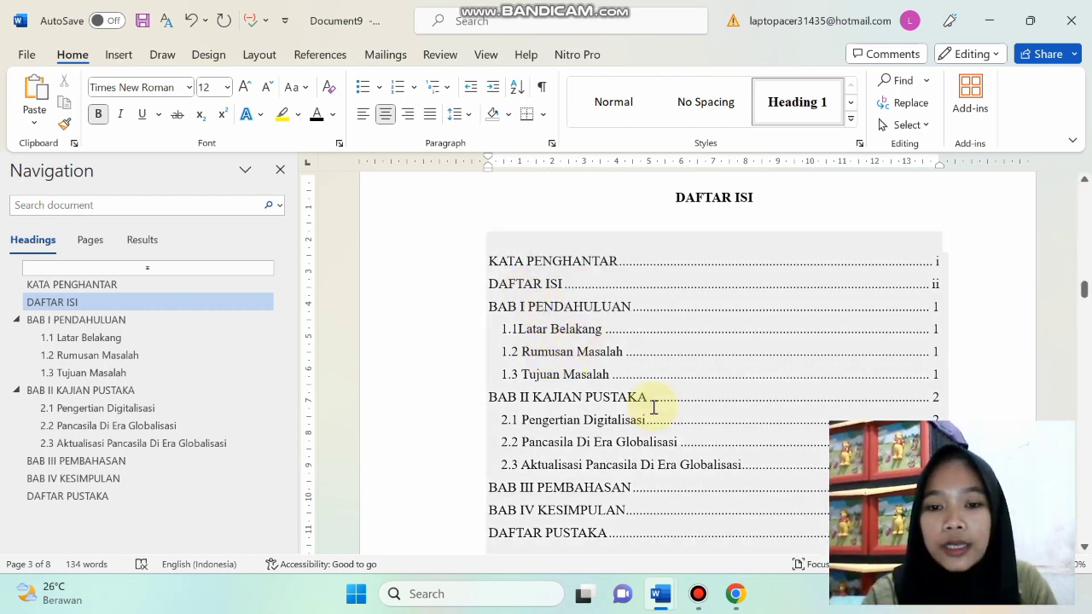
Switch to the Bandicam recorder window
mouse_move(697, 597)
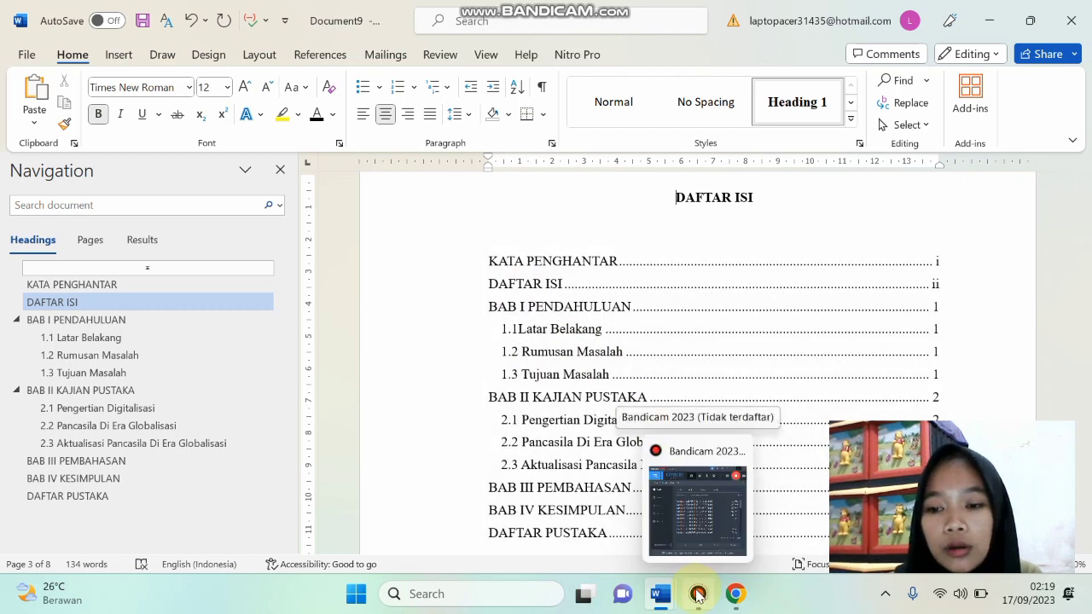
left_click(697, 595)
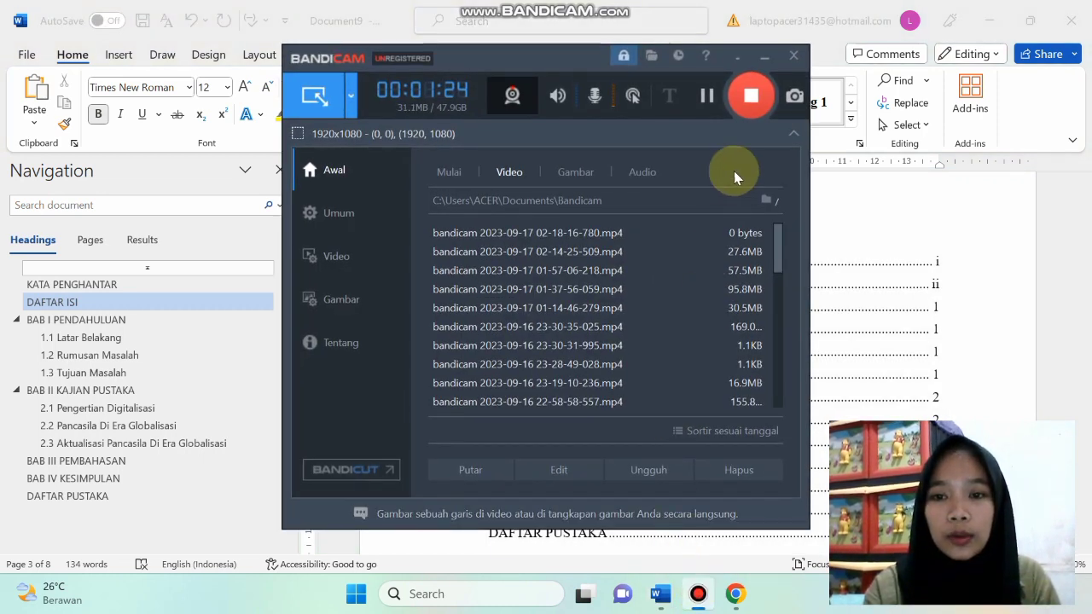